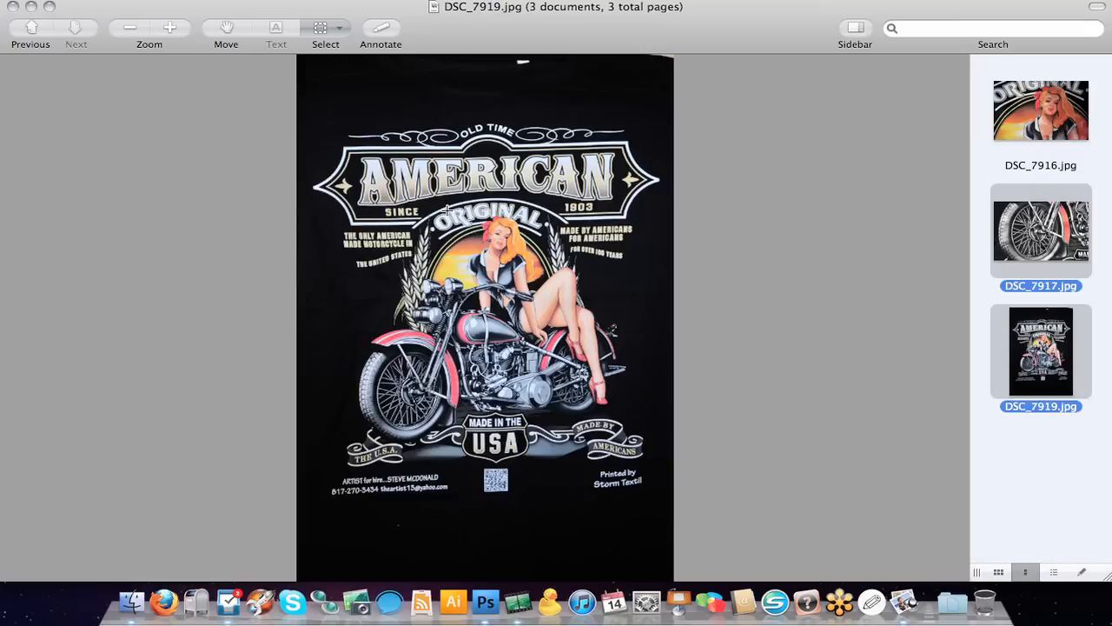
Step: Examine the printed motorcycle tank detail in the DSC_7919.jpg shirt photo at close range
left_click(167, 28)
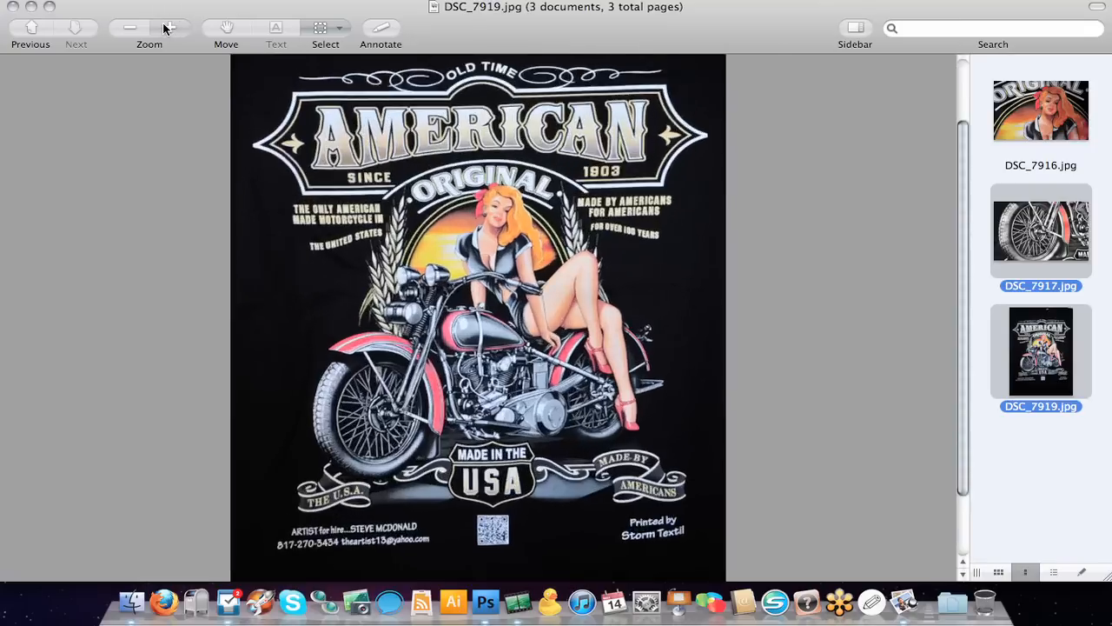
left_click(167, 28)
left_click(168, 28)
left_click(168, 28)
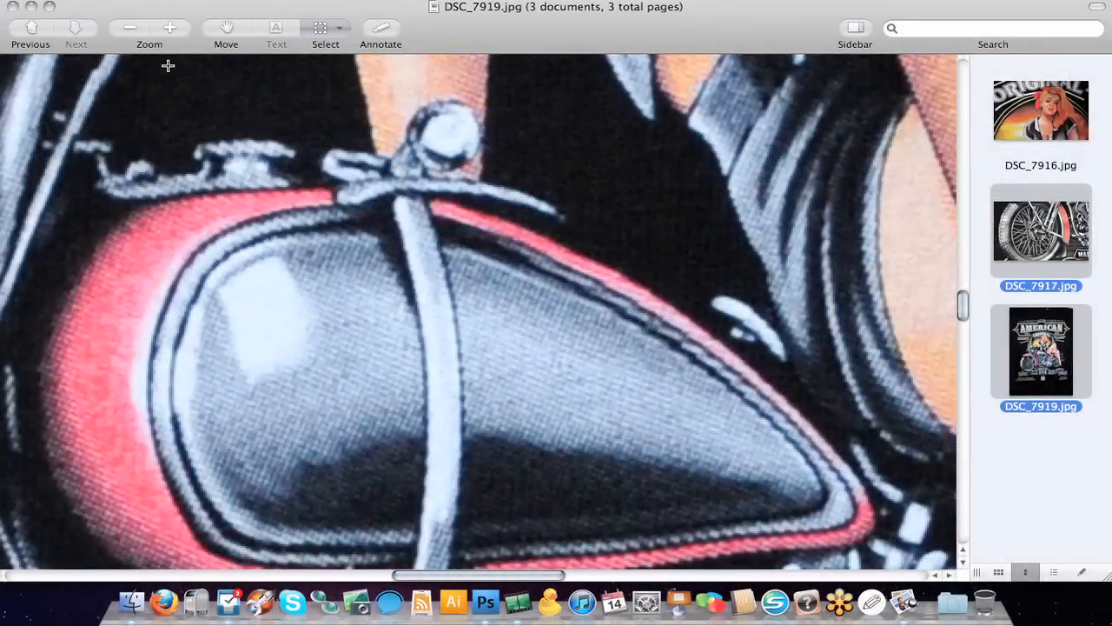
left_click(130, 30)
left_click(130, 30)
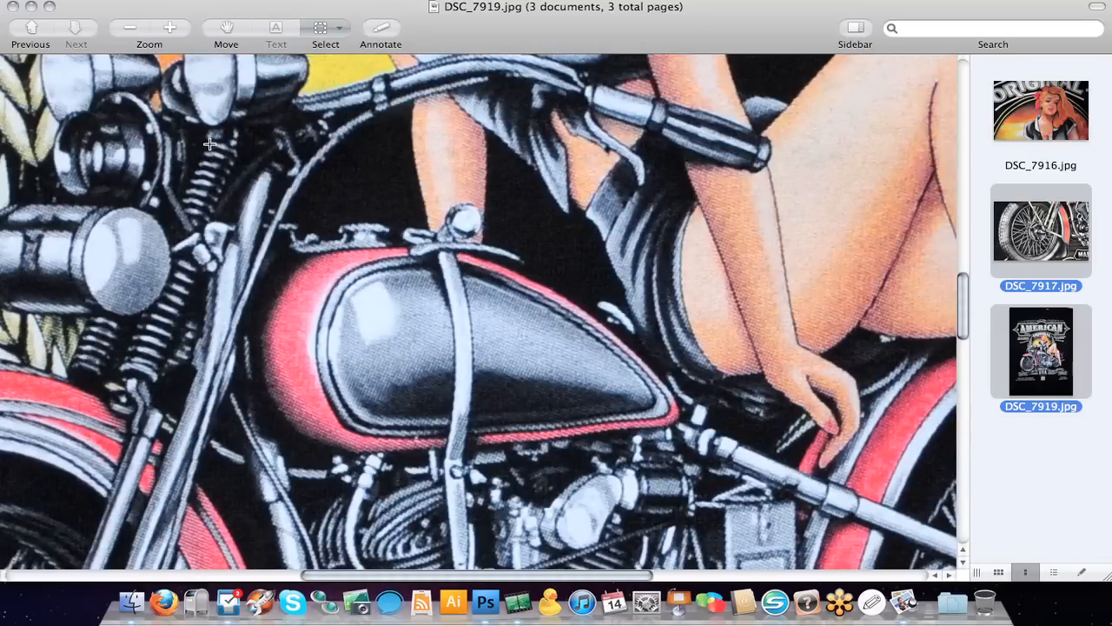
Step: Open the DSC_7916.jpg photo and inspect the halftone dots on the woman's face up close
left_click(1046, 109)
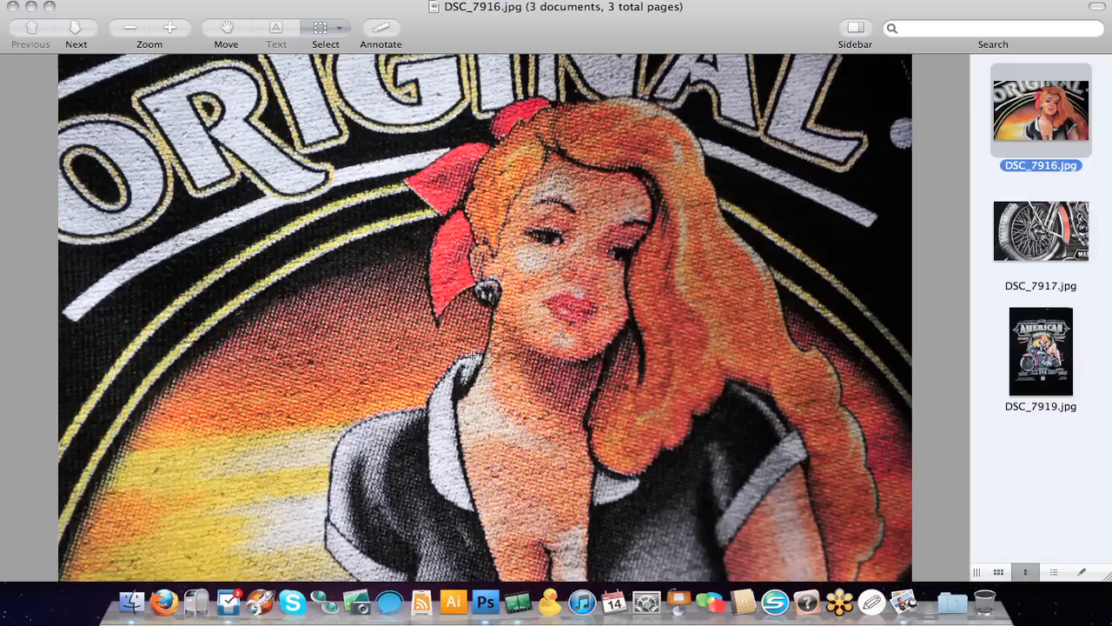
left_click(171, 27)
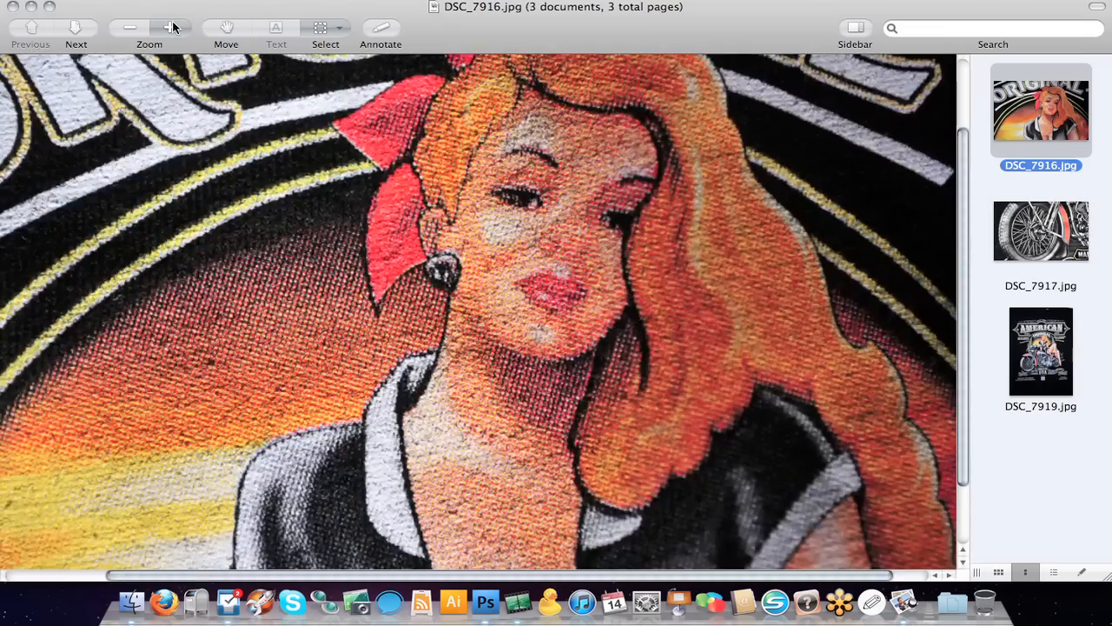
left_click(172, 28)
left_click(171, 28)
left_click(171, 28)
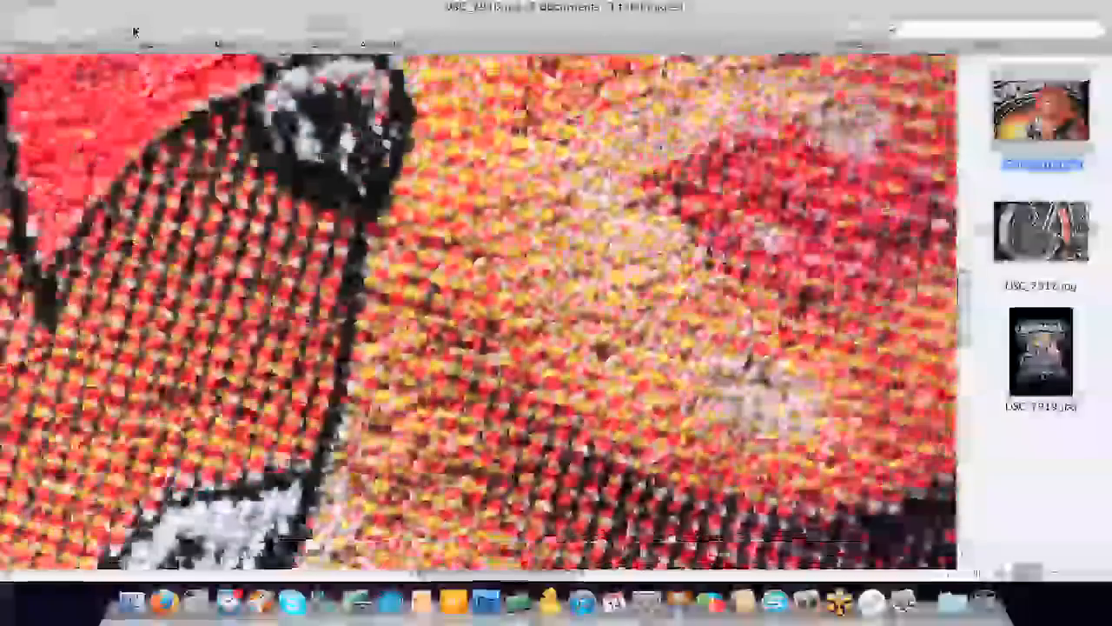
left_click(132, 28)
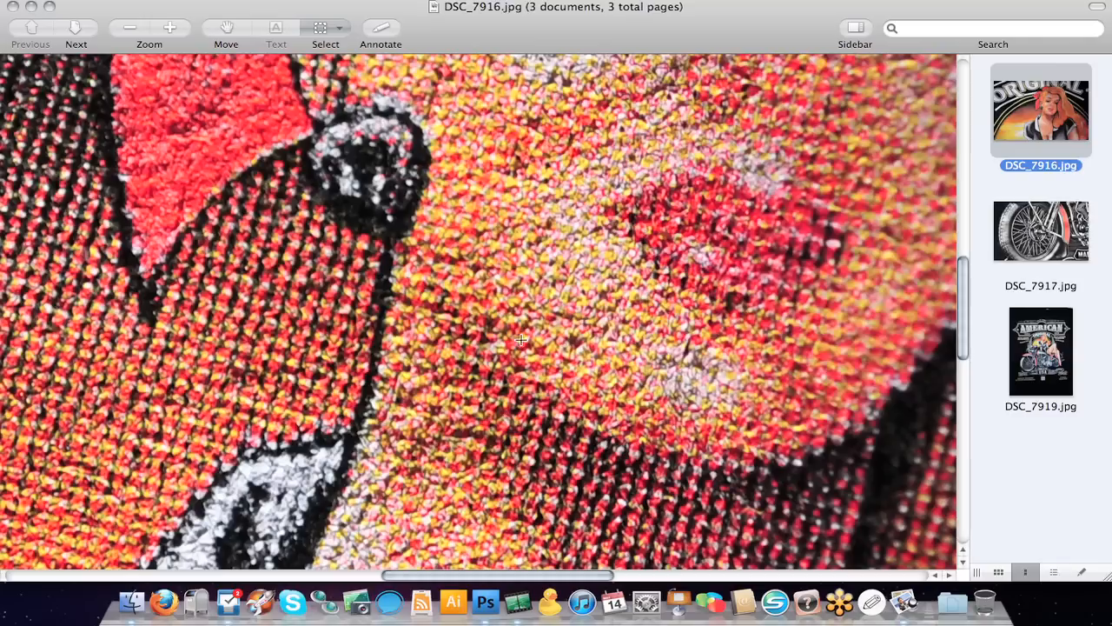
left_click(131, 29)
left_click(131, 28)
left_click(131, 29)
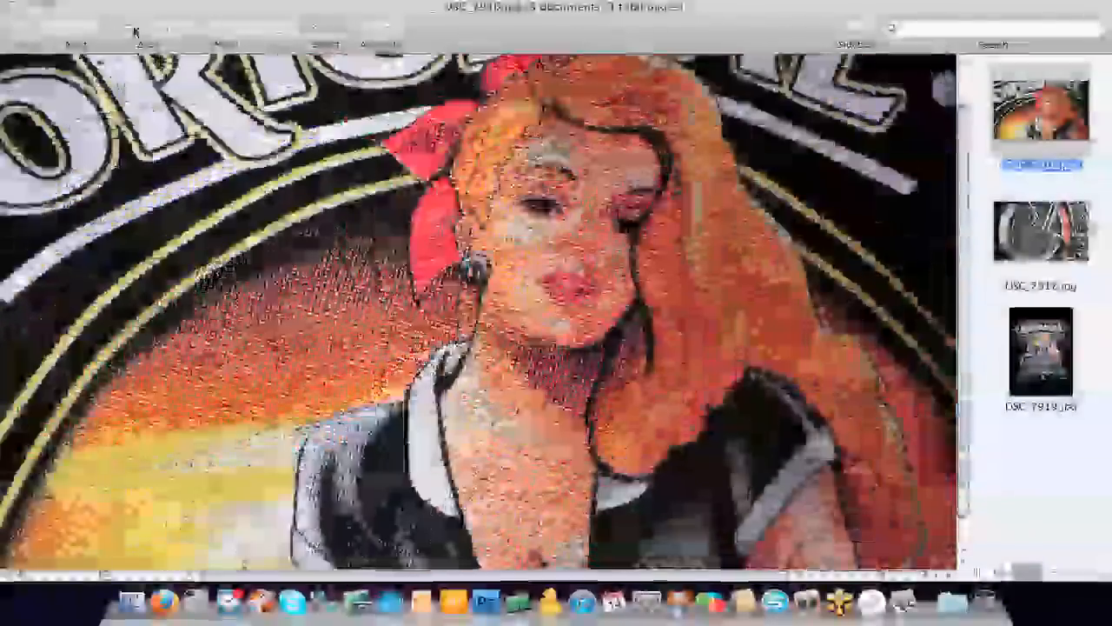
left_click(130, 29)
Step: Open the DSC_7917.jpg photo and inspect the printed wheel hub and spokes up close
left_click(1032, 236)
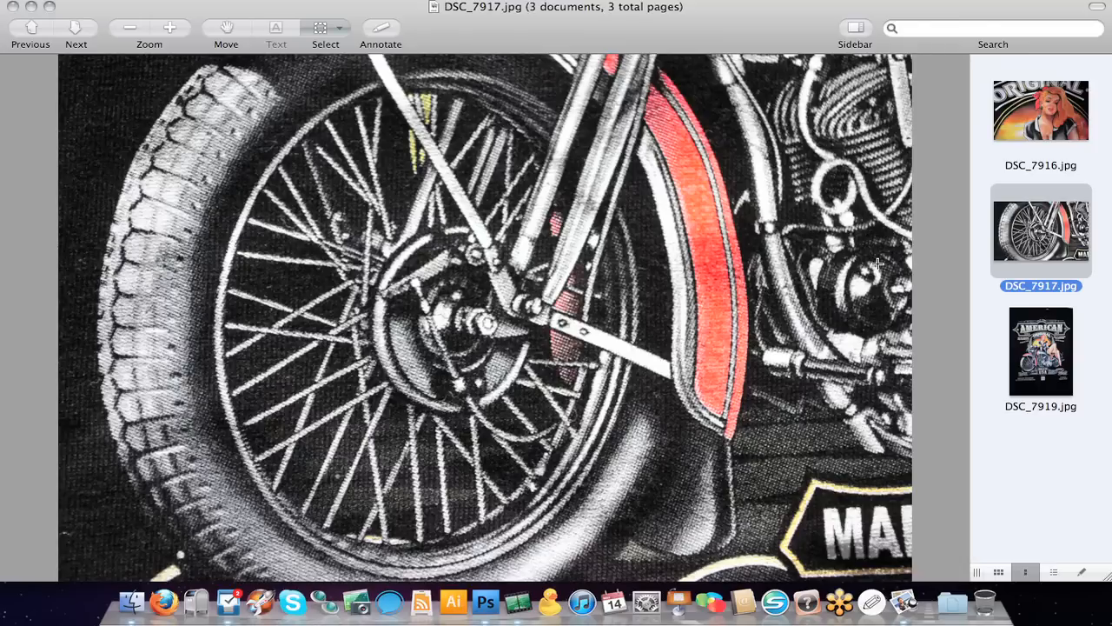
left_click(171, 29)
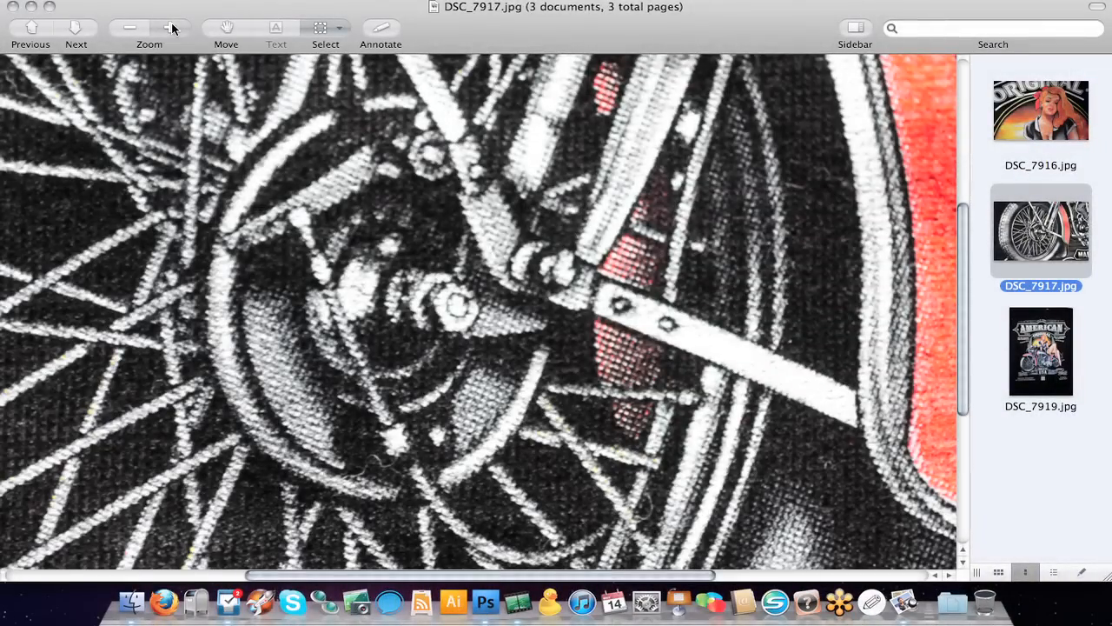
left_click(146, 29)
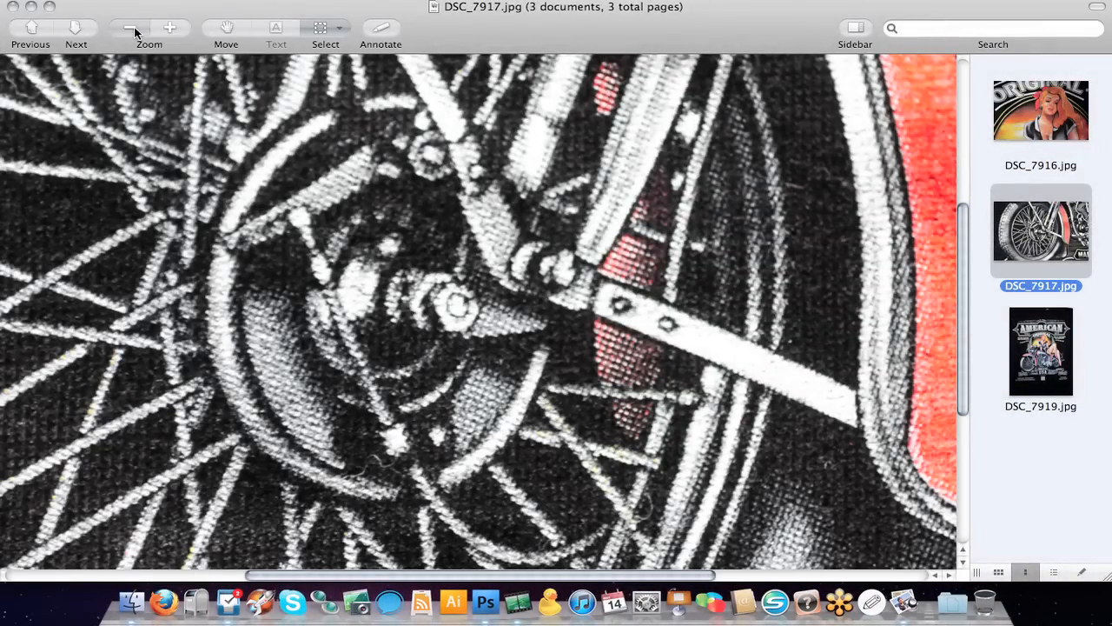
left_click(136, 31)
left_click(136, 31)
left_click(136, 32)
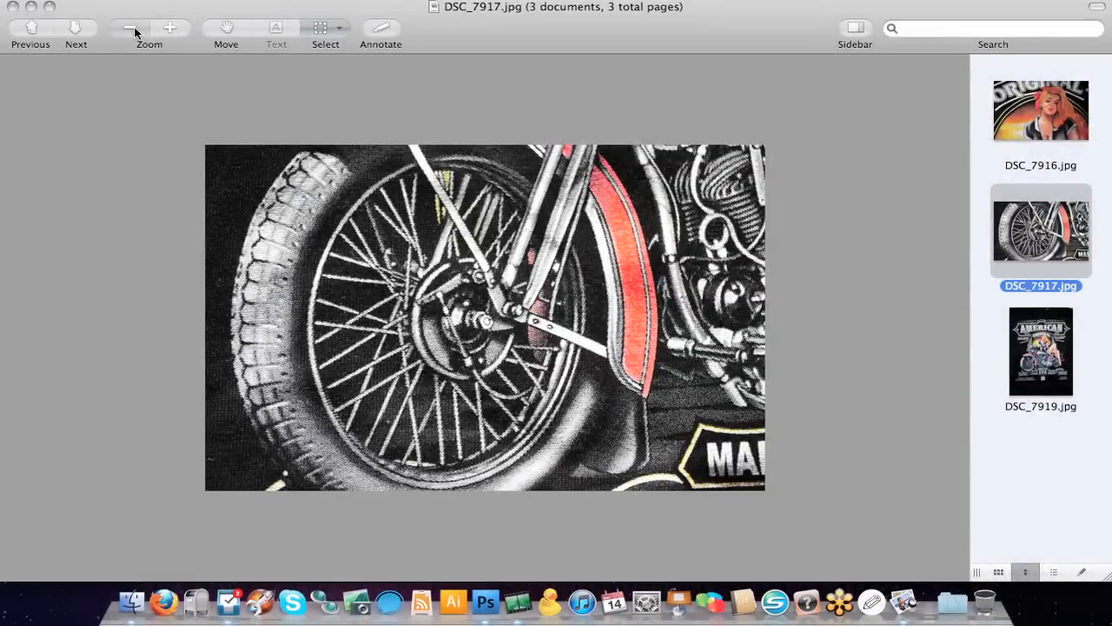
Step: Close the shirt photos and switch to Photoshop to inspect the teeth in the Frank.tif artwork
left_click(13, 7)
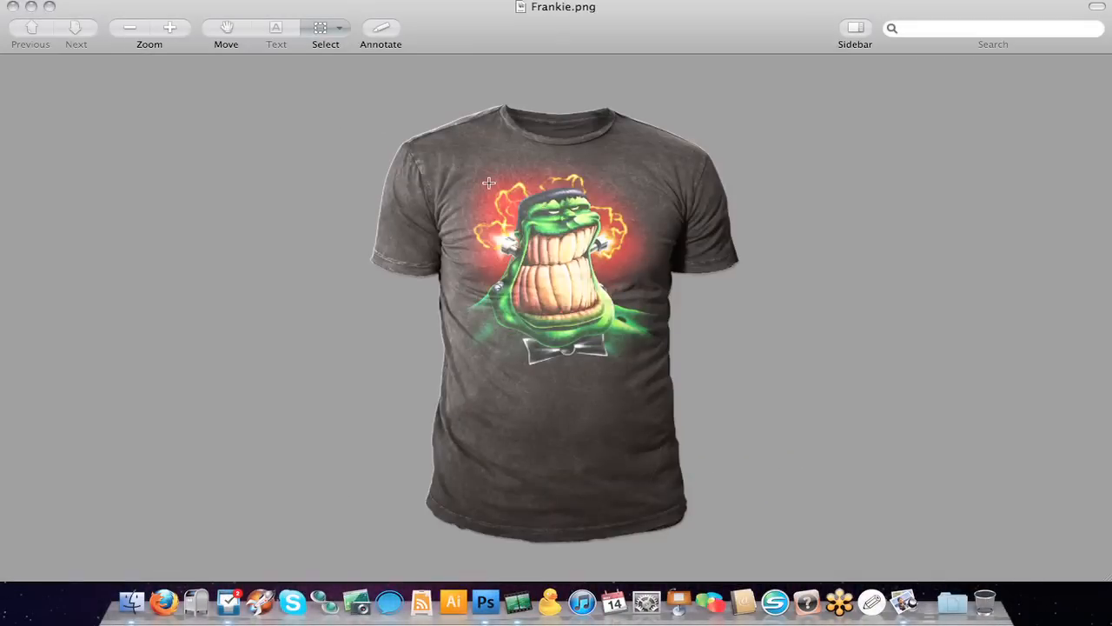
left_click(492, 587)
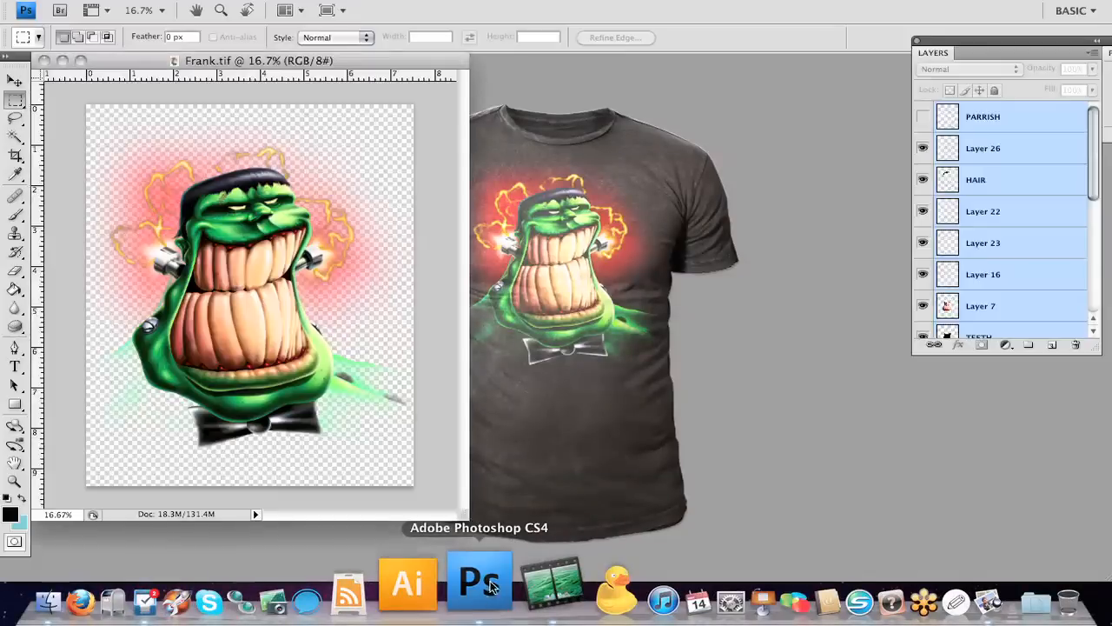
left_click(12, 79)
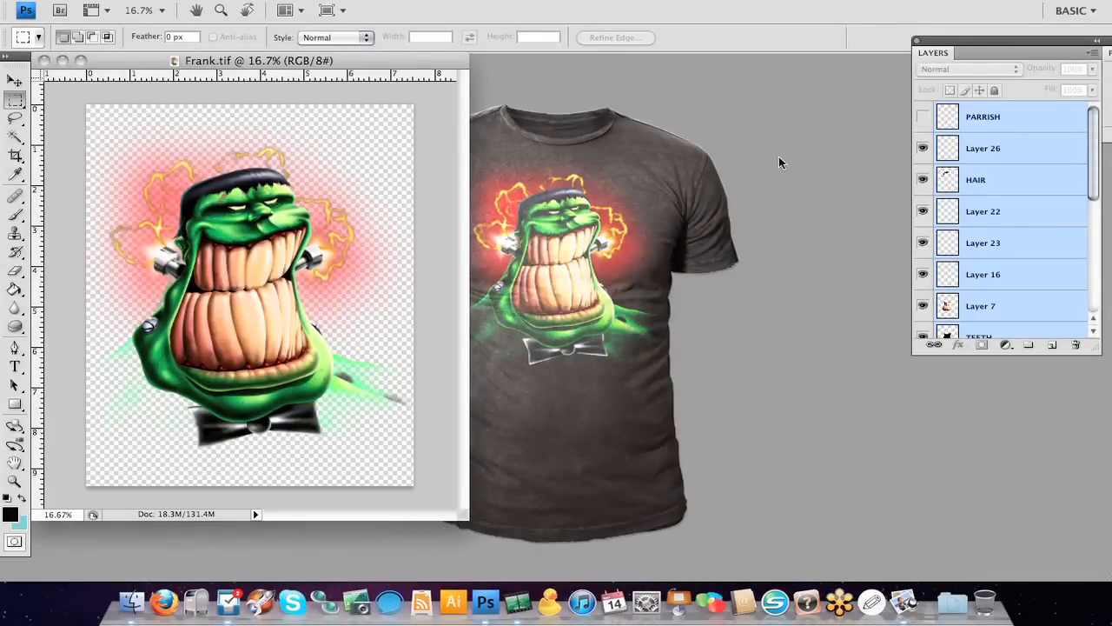
scroll(205, 264, "up", 5)
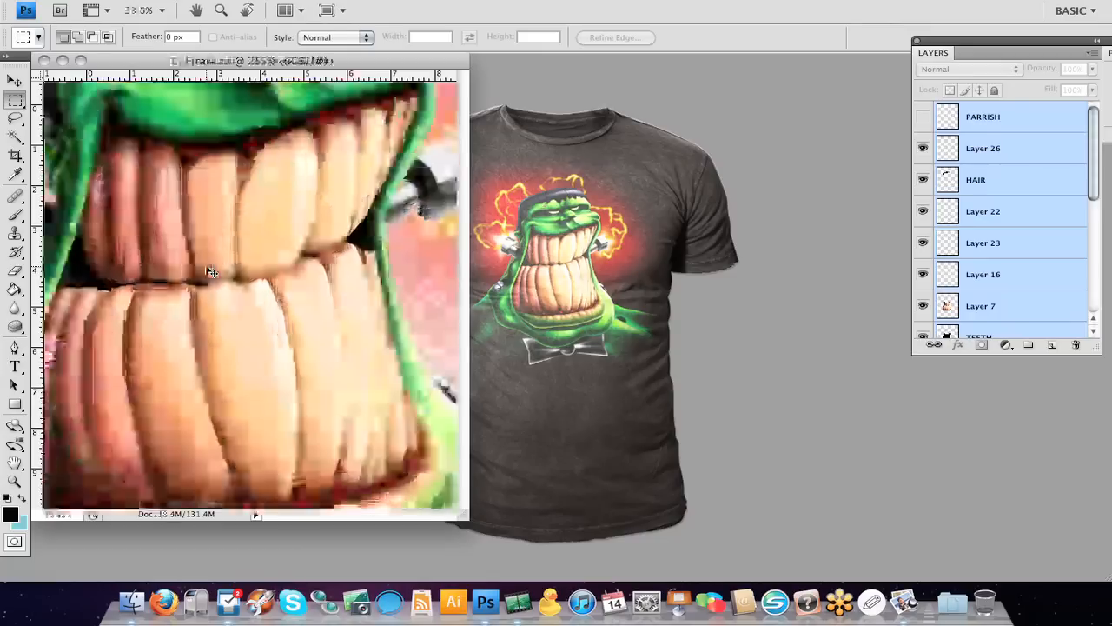
scroll(205, 264, "down", 5)
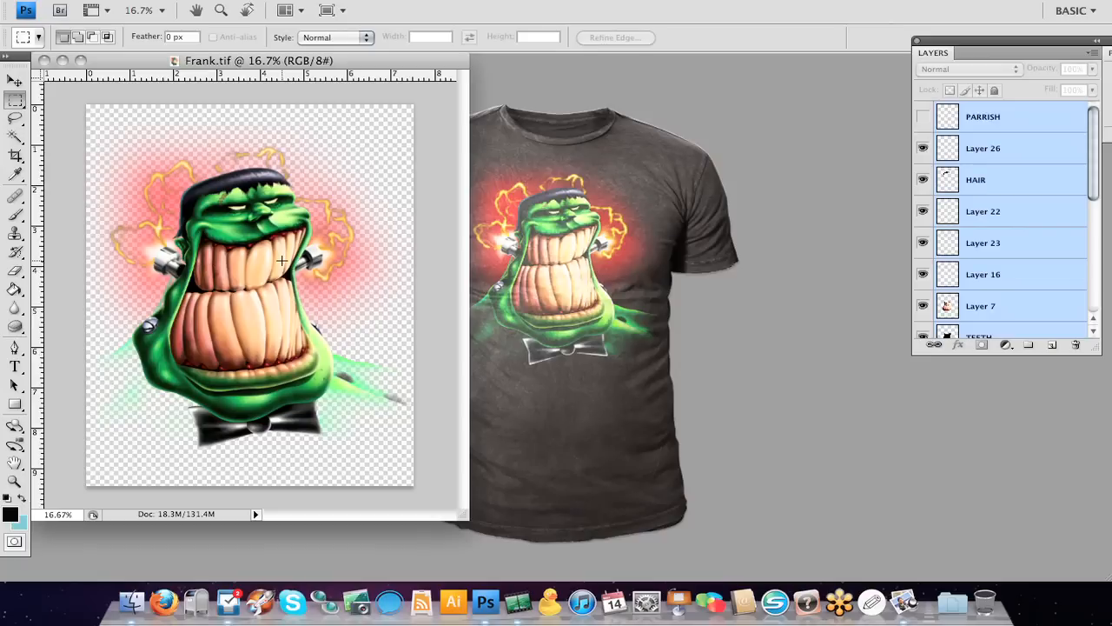
Step: Show the black Layer 4 behind the Frank.tif artwork, and hide it again to restore the transparent background
left_click_drag(1096, 150, 1101, 306)
left_click(922, 290)
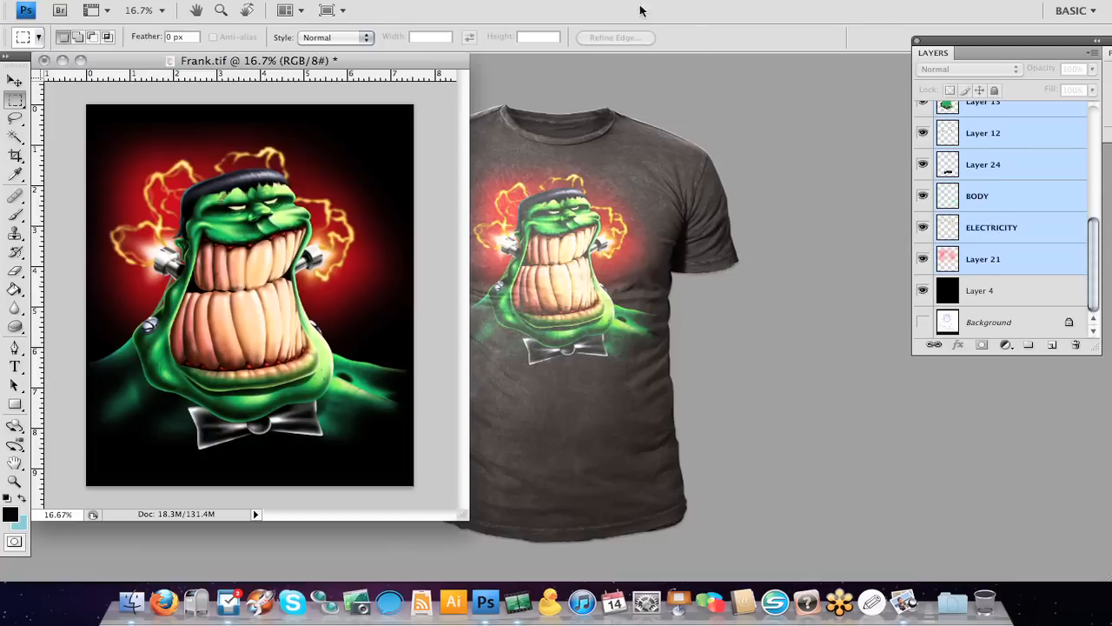
left_click(923, 292)
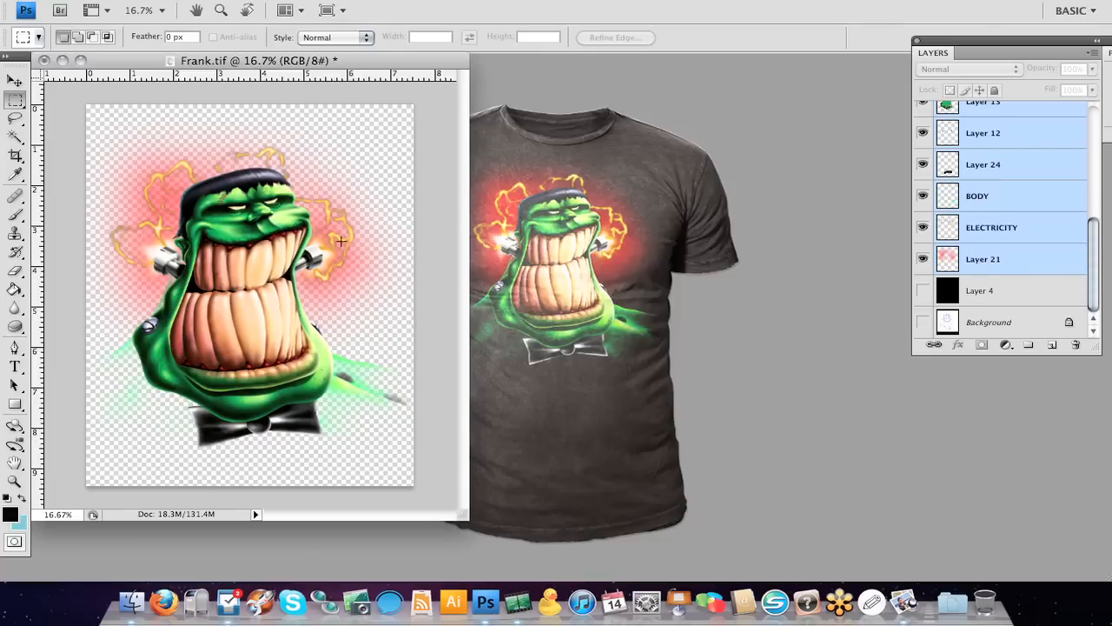
Step: Close the Frankie.png shirt mockup and switch to Separation Studio
left_click(543, 233)
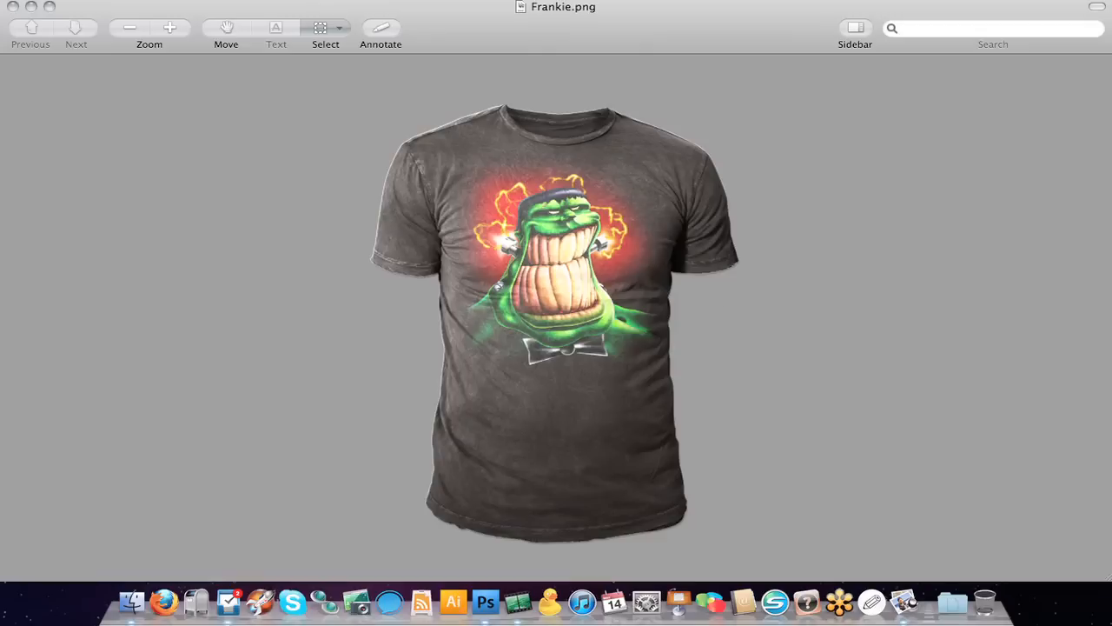
left_click(12, 7)
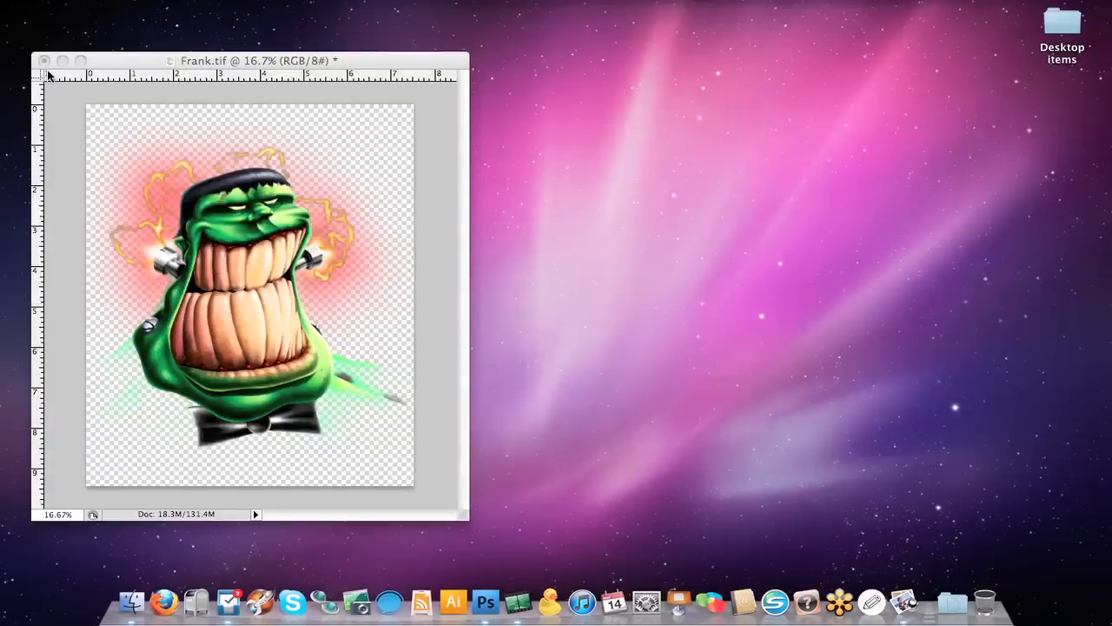
left_click(80, 106)
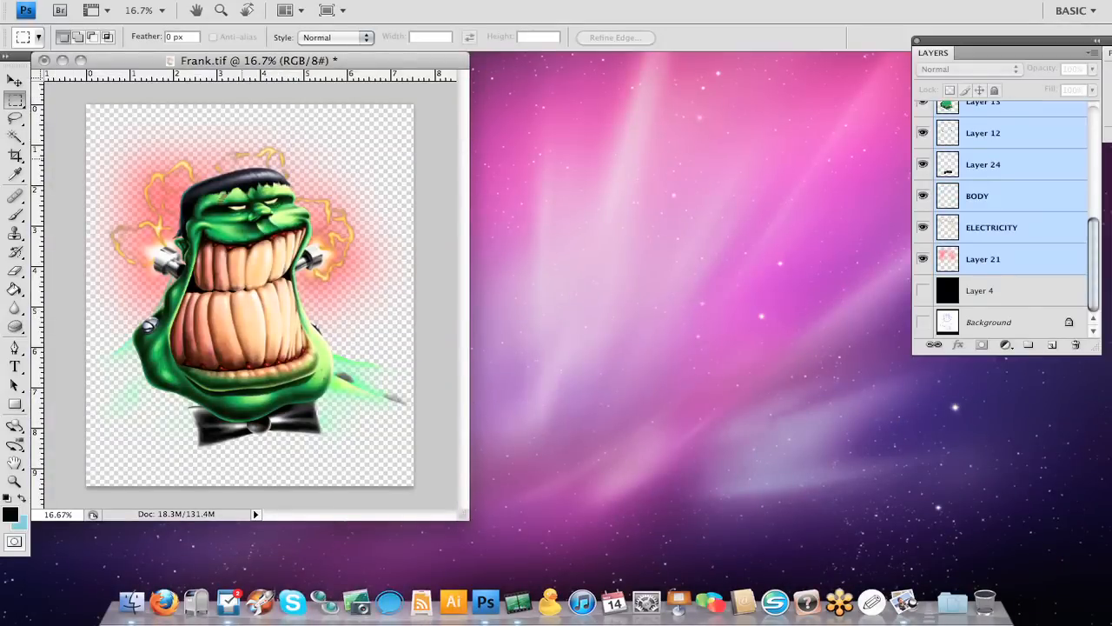
left_click(710, 599)
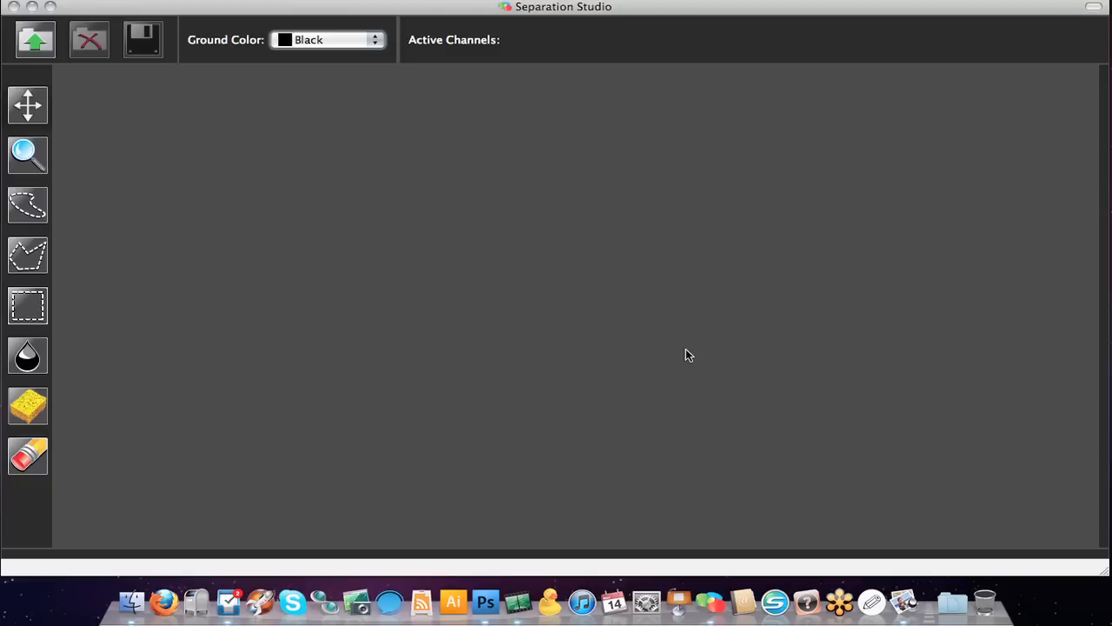
Step: Open Frank.tif from the Separation Studio Files folder for color separation
left_click(33, 40)
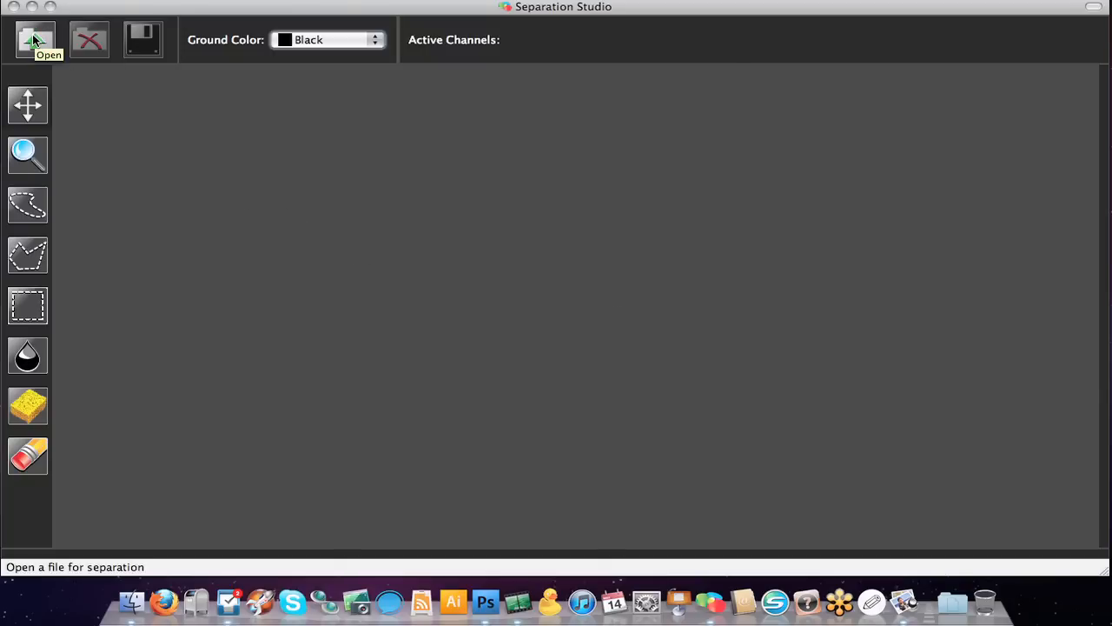
left_click(33, 40)
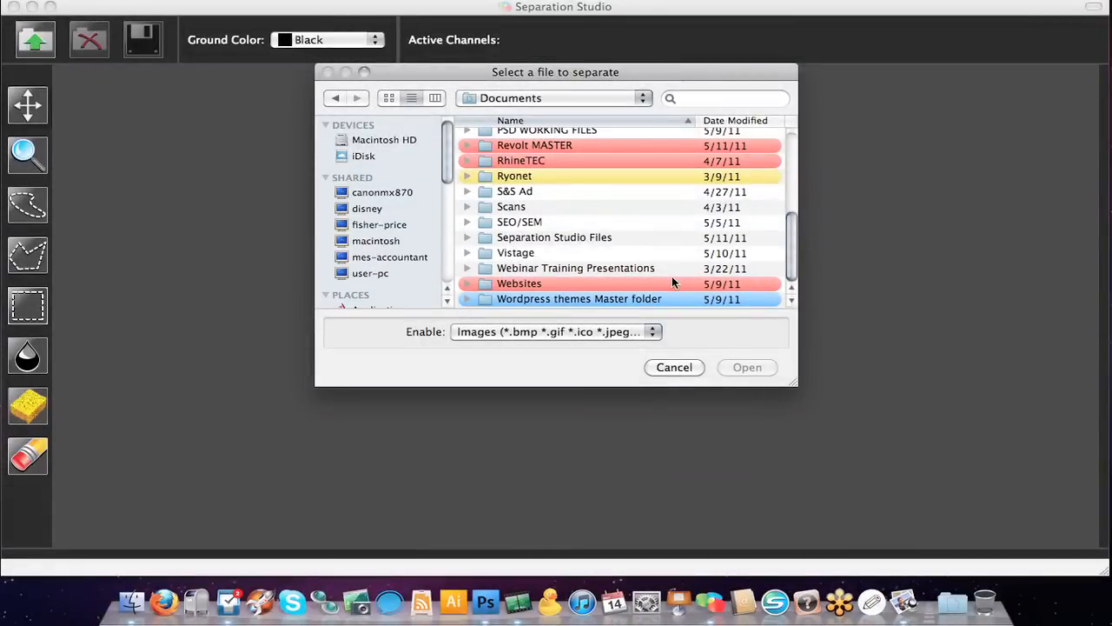
double_click(598, 238)
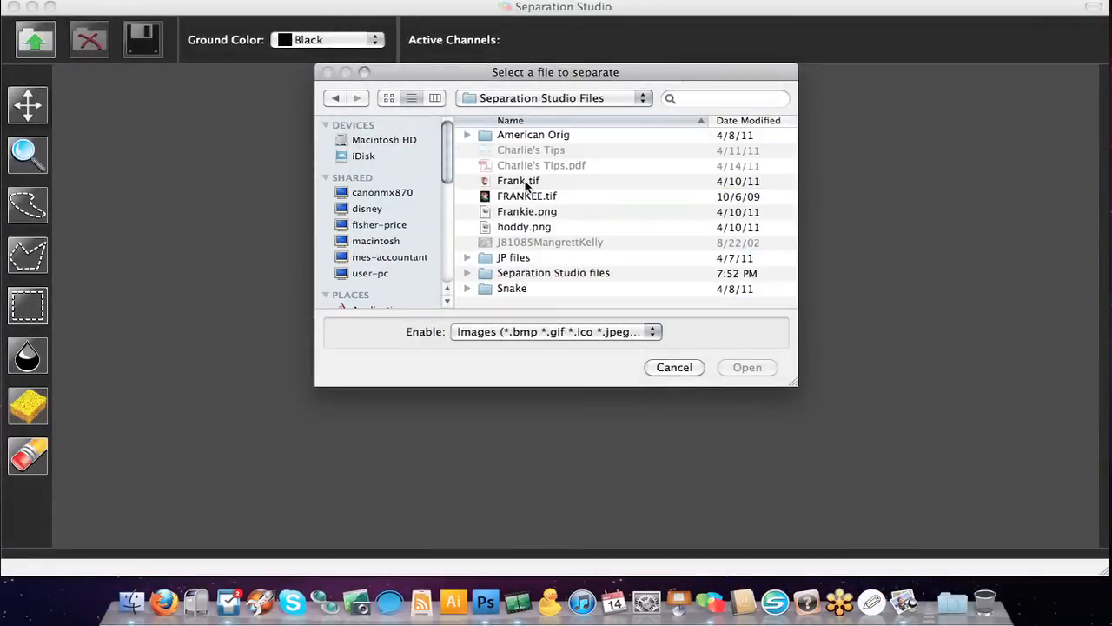
left_click(525, 182)
left_click(749, 367)
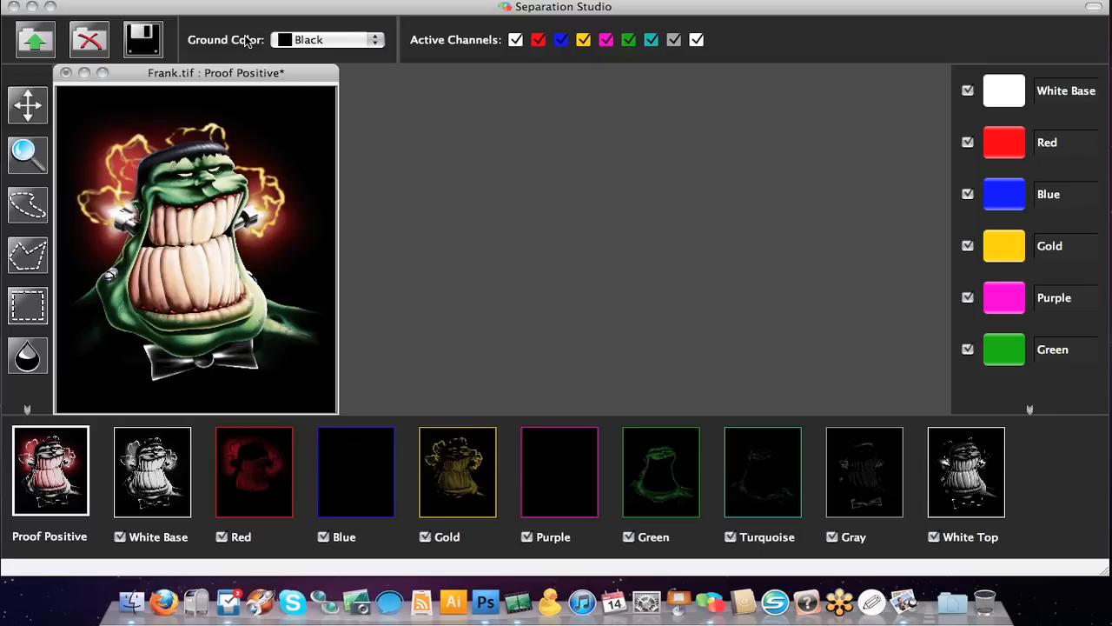
Step: Preview the separation on a custom white ground color (RGB 255, 255, 255), and return the ground color to Black
left_click(352, 45)
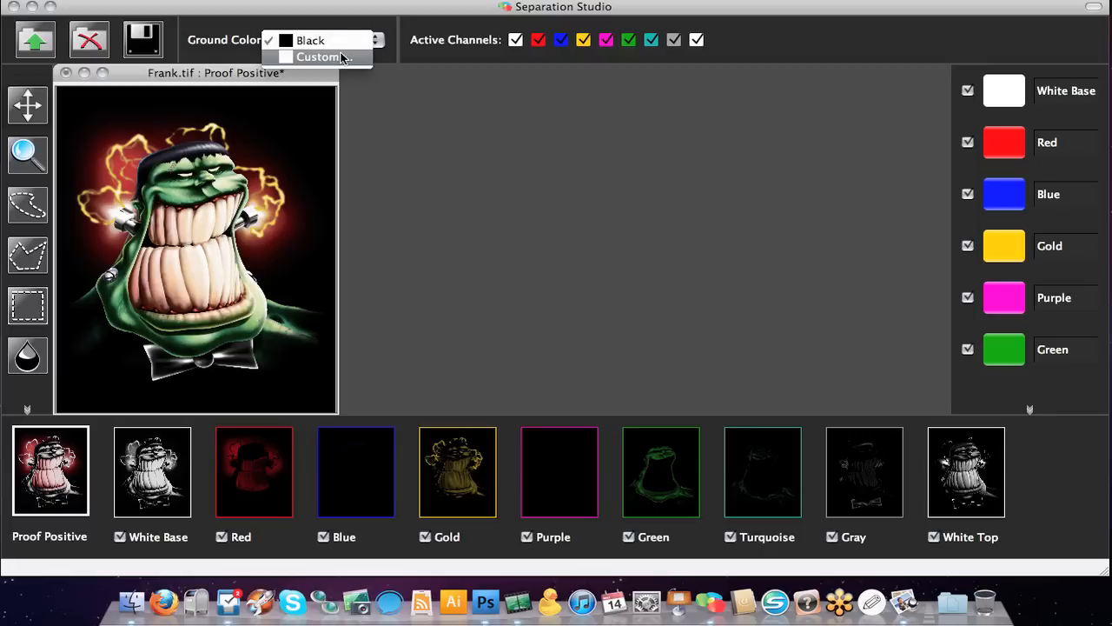
left_click(342, 58)
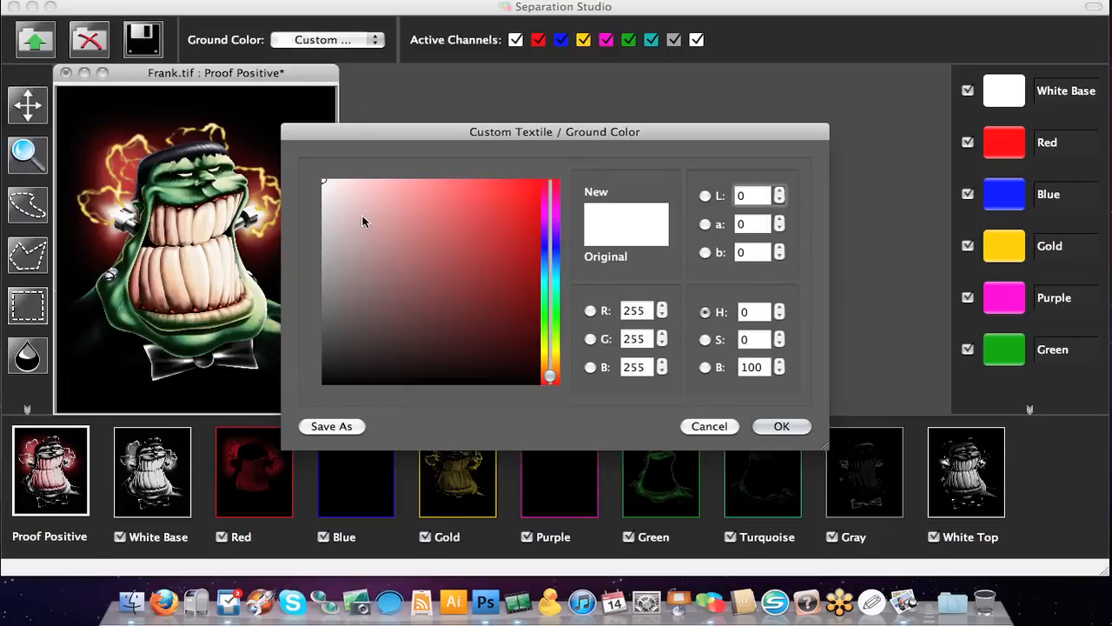
left_click_drag(392, 242, 313, 171)
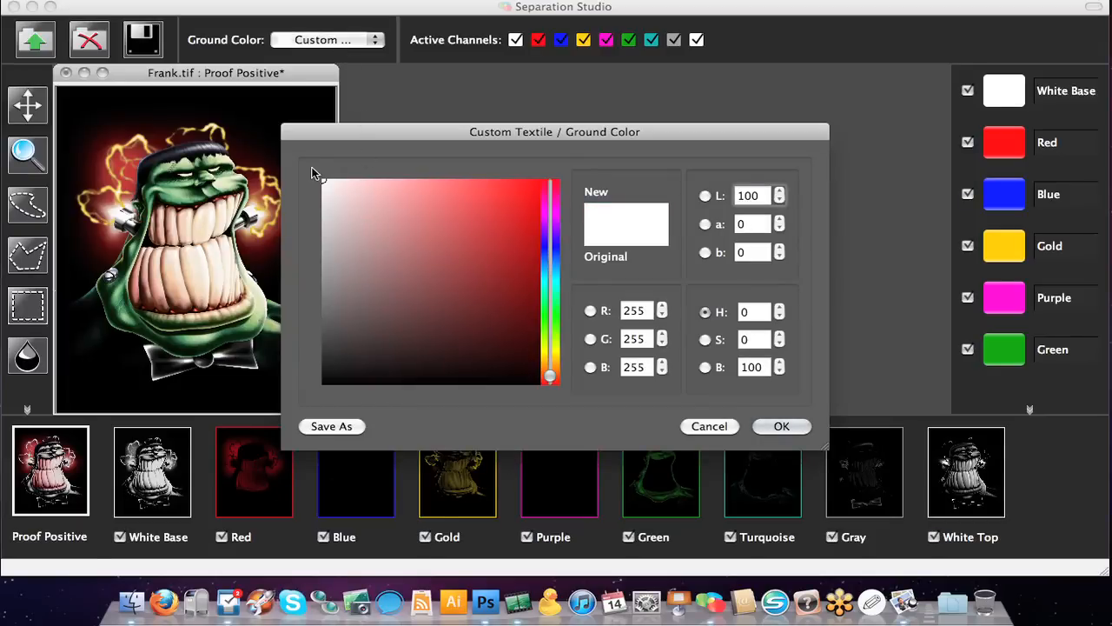
left_click(802, 420)
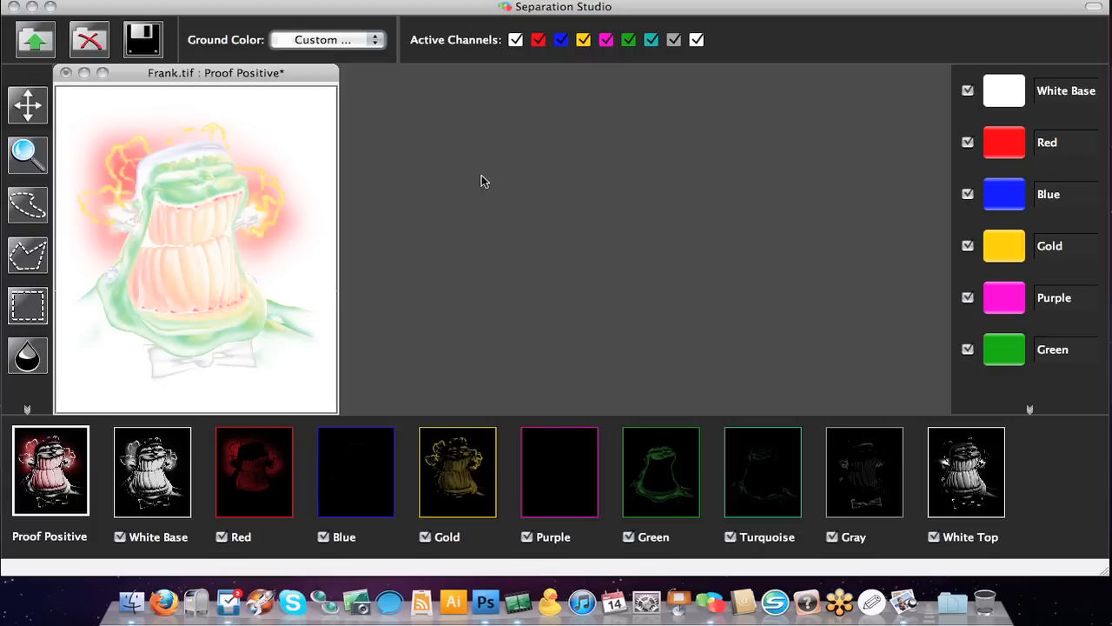
left_click(368, 40)
left_click(311, 25)
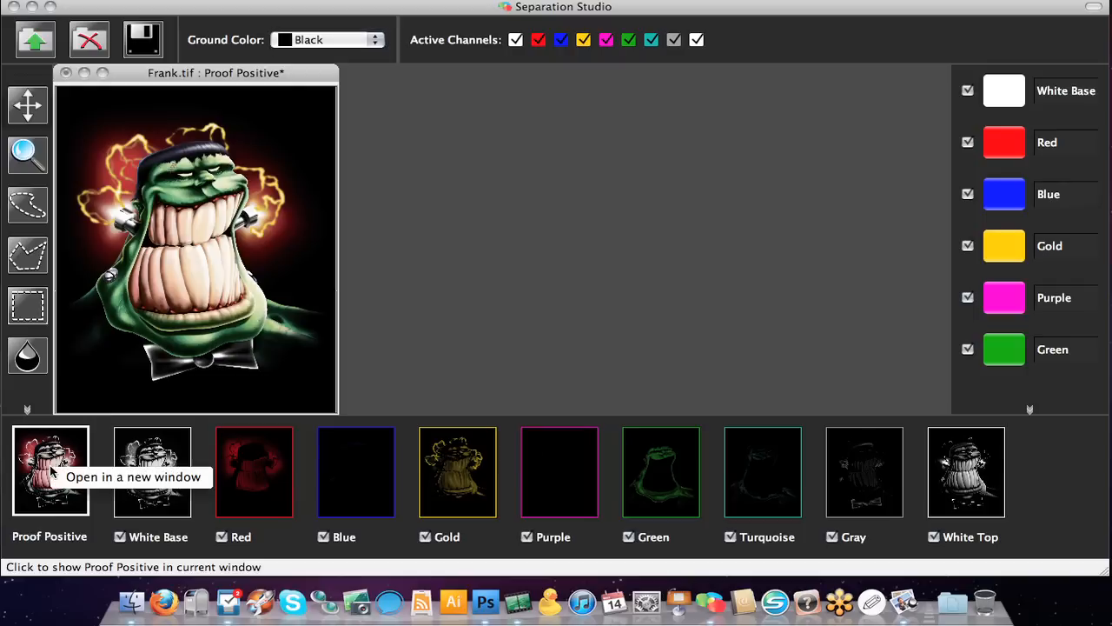
Step: Open the Proof Positive view in a second window beside the first and close that window again
mouse_move(96, 460)
left_mouse_down()
mouse_move(191, 79)
mouse_move(543, 82)
left_mouse_up()
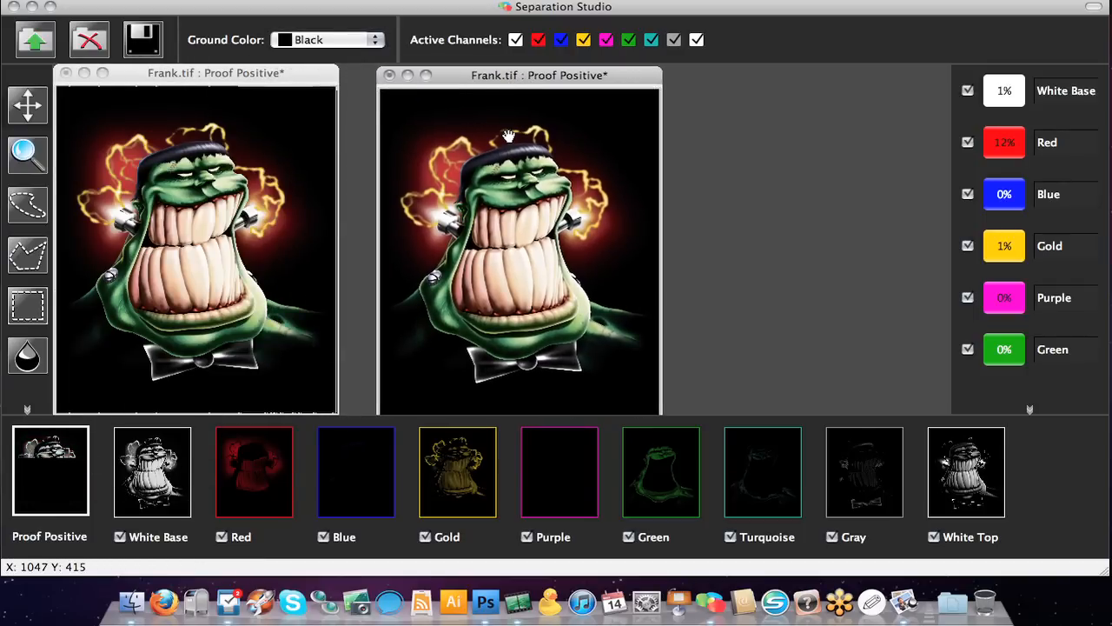
left_click(389, 76)
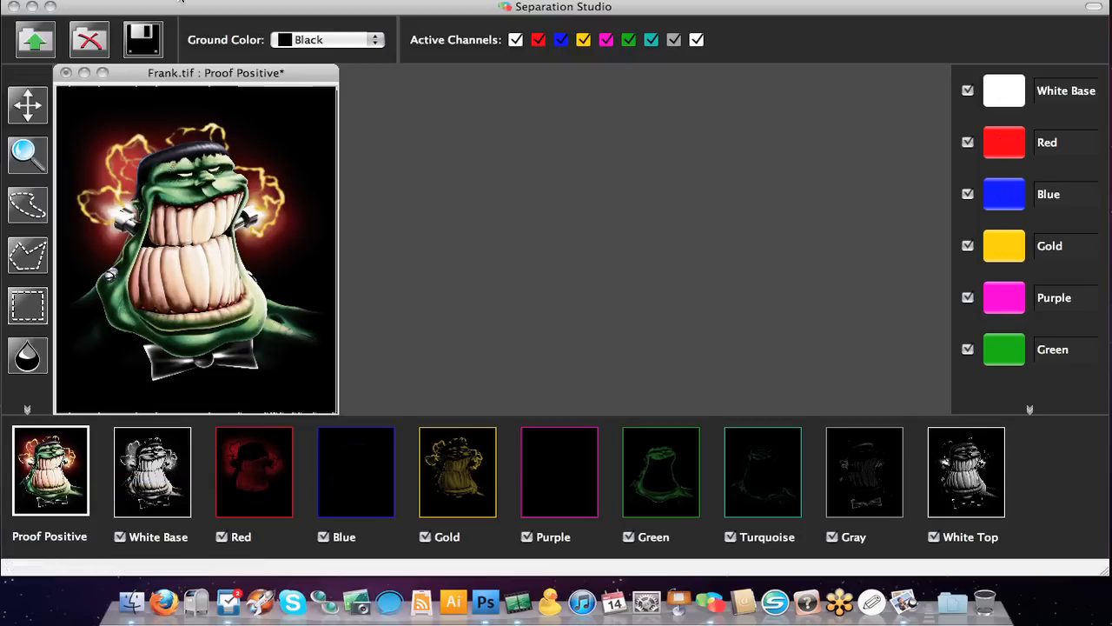
left_click(182, 0)
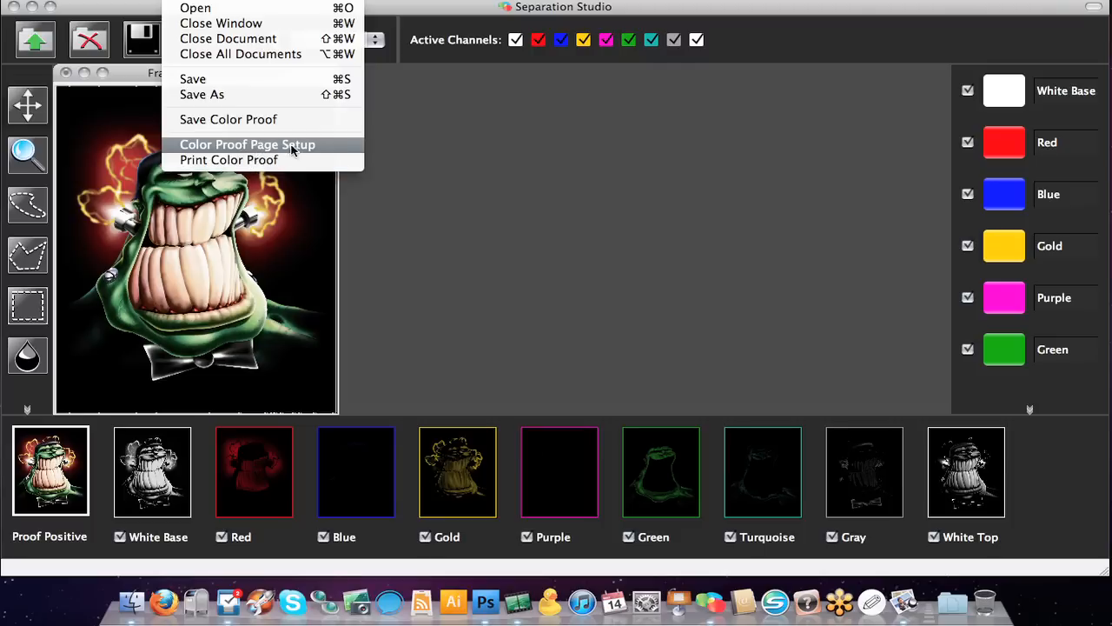
left_click(466, 210)
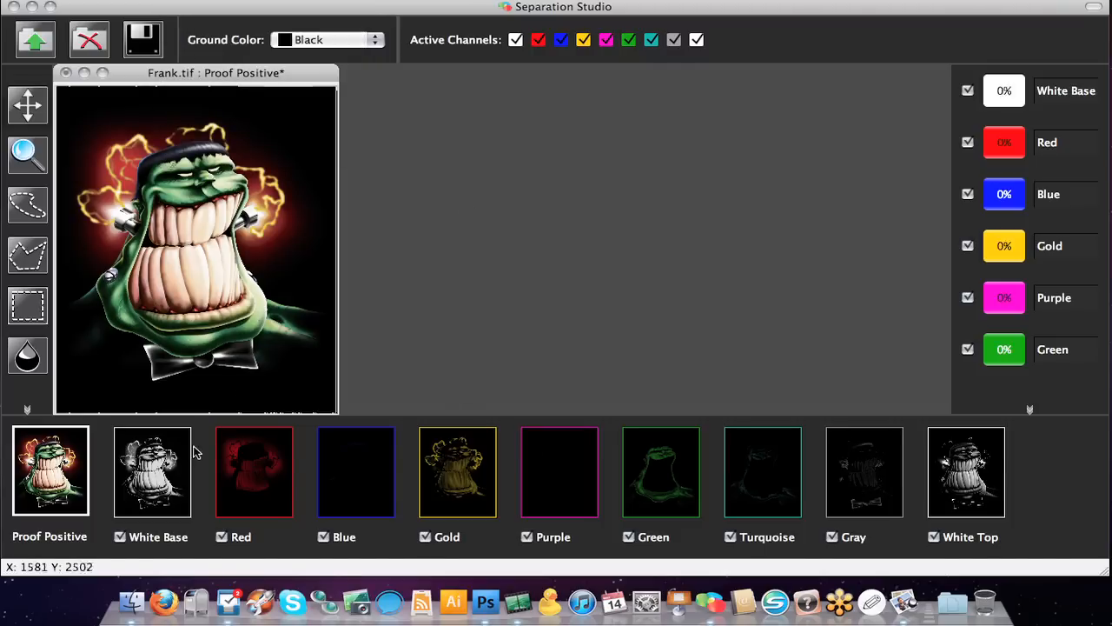
Step: View the White Base, Red, Gold, Green and White Top channels of Frank.tif one at a time
left_click(149, 457)
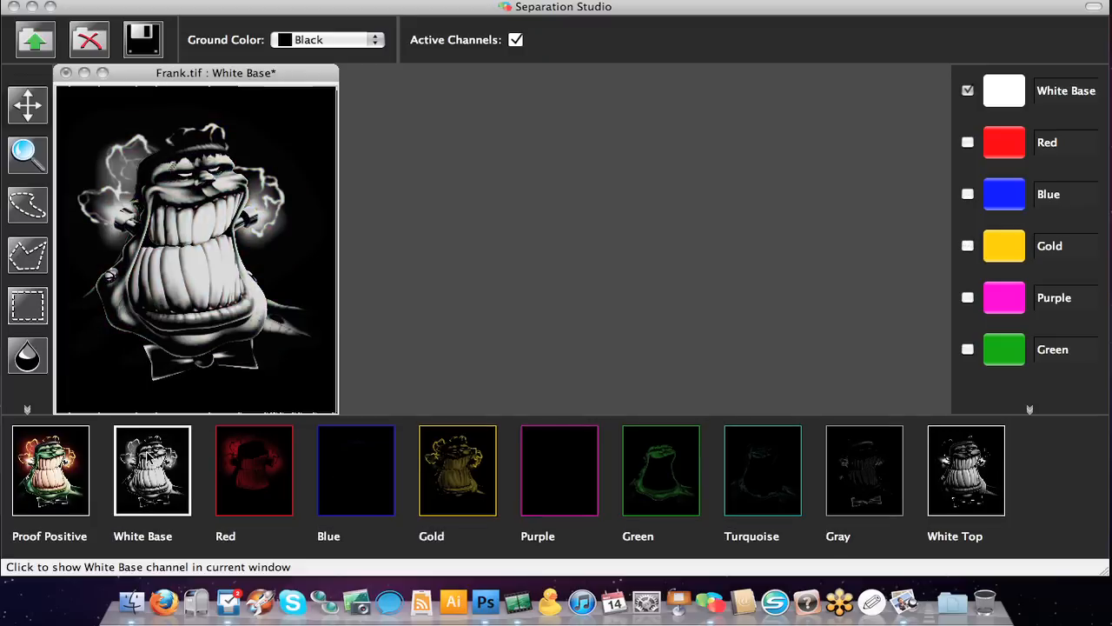
left_click(262, 467)
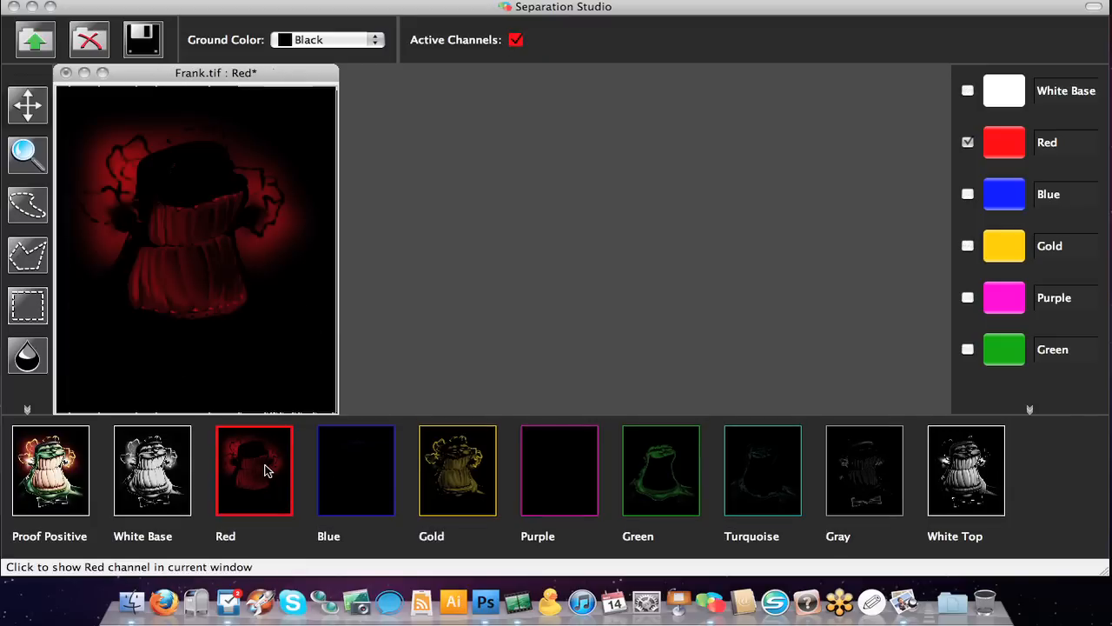
left_click(451, 481)
left_click(643, 476)
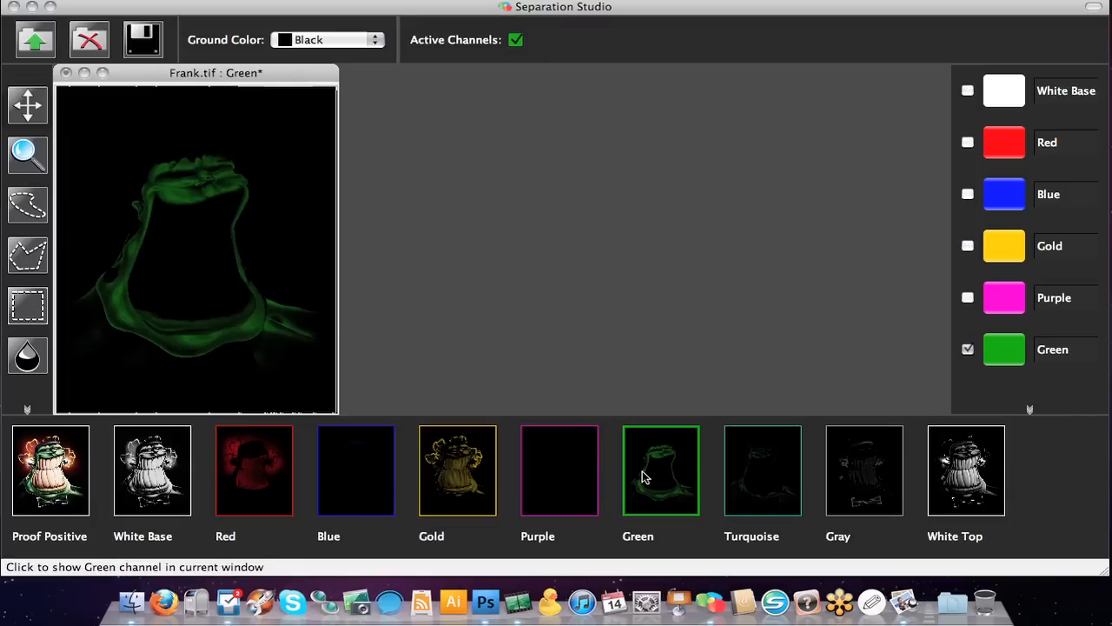
left_click(966, 474)
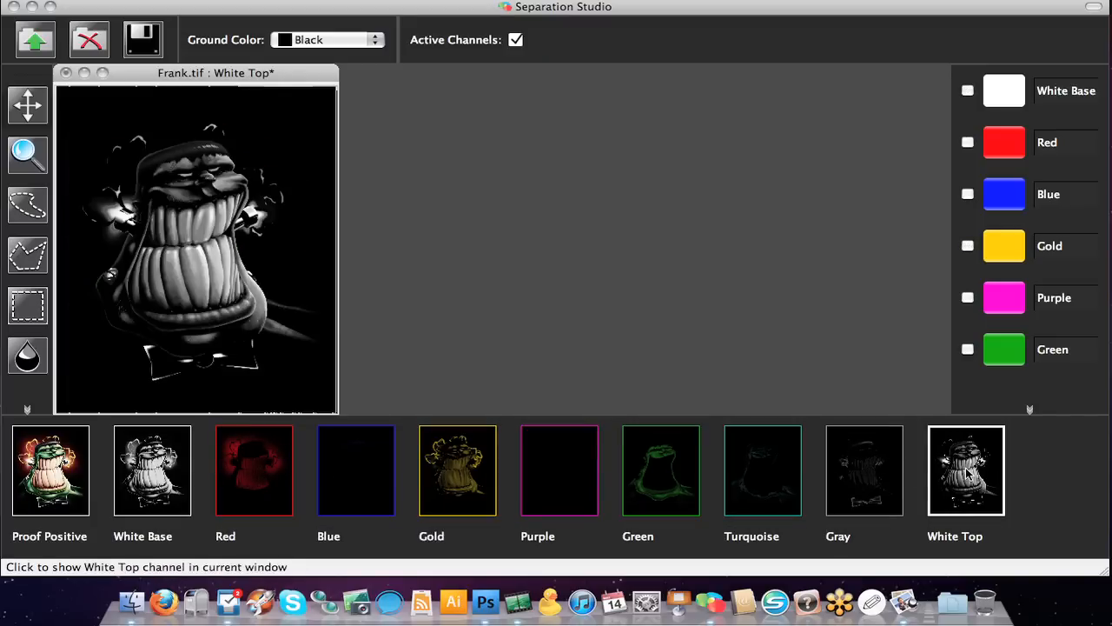
Step: Review the White Base, Red, Blue and White Top channels again in print order and return to the Proof Positive view
left_click(154, 473)
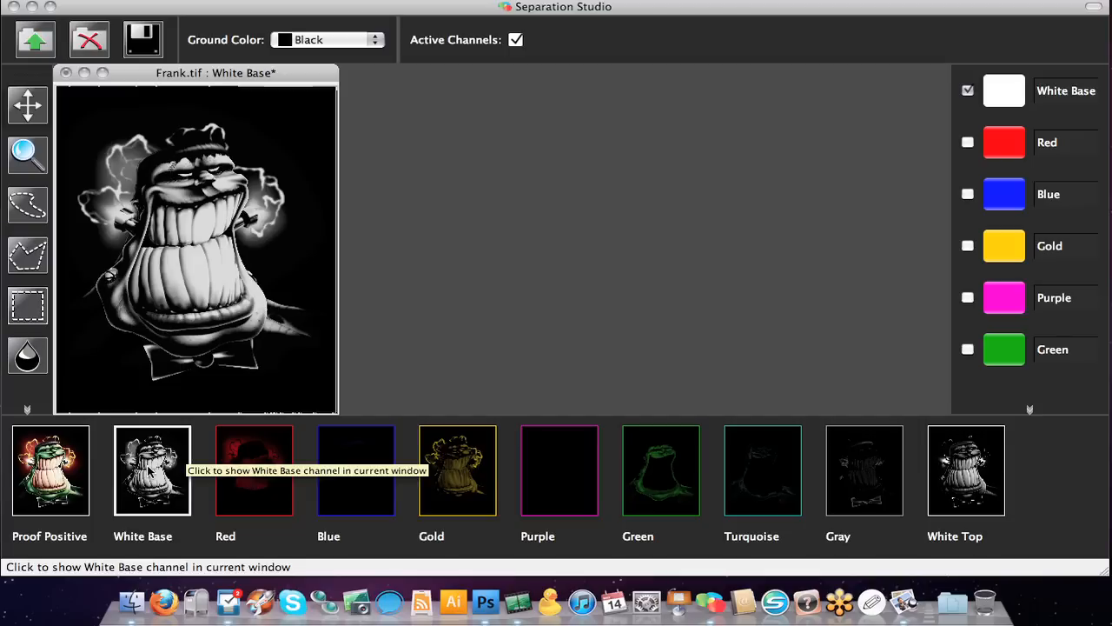
left_click(241, 453)
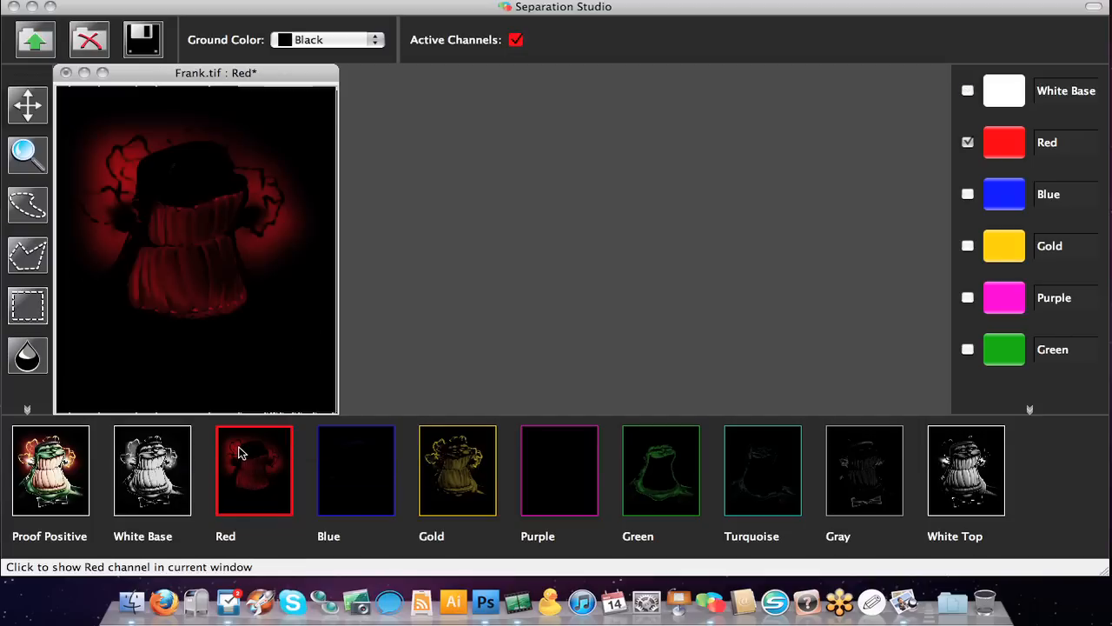
left_click(352, 456)
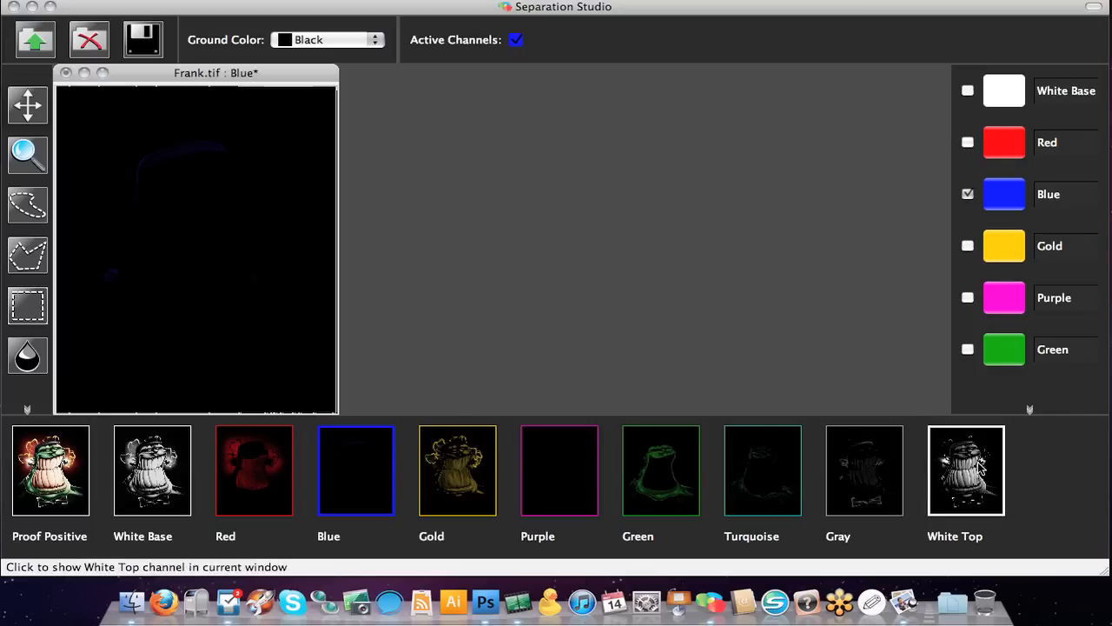
left_click(980, 466)
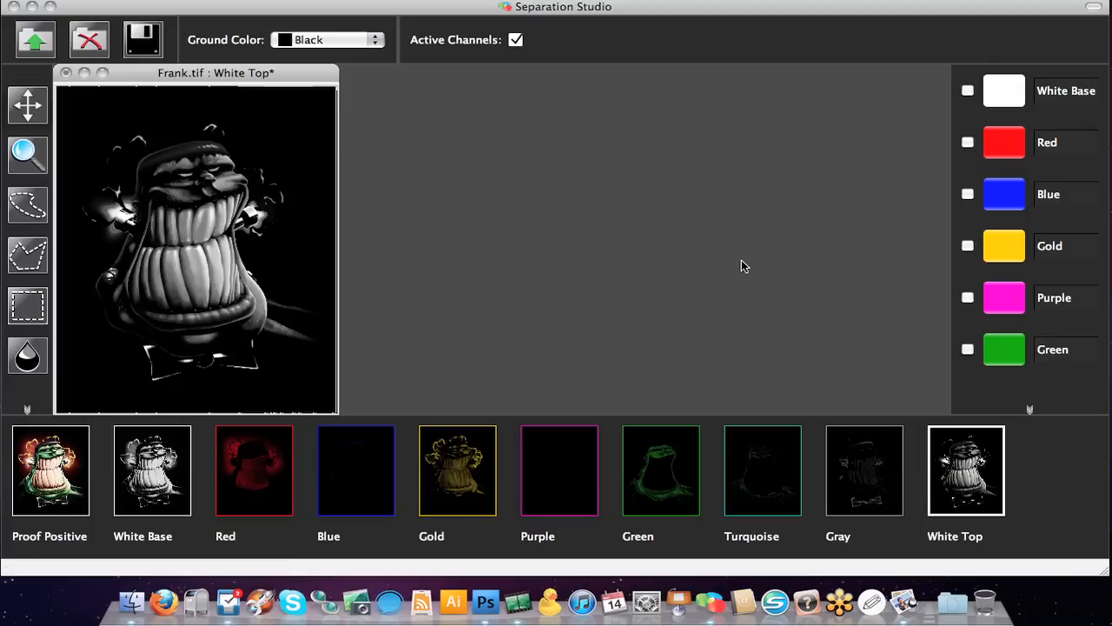
left_click(29, 479)
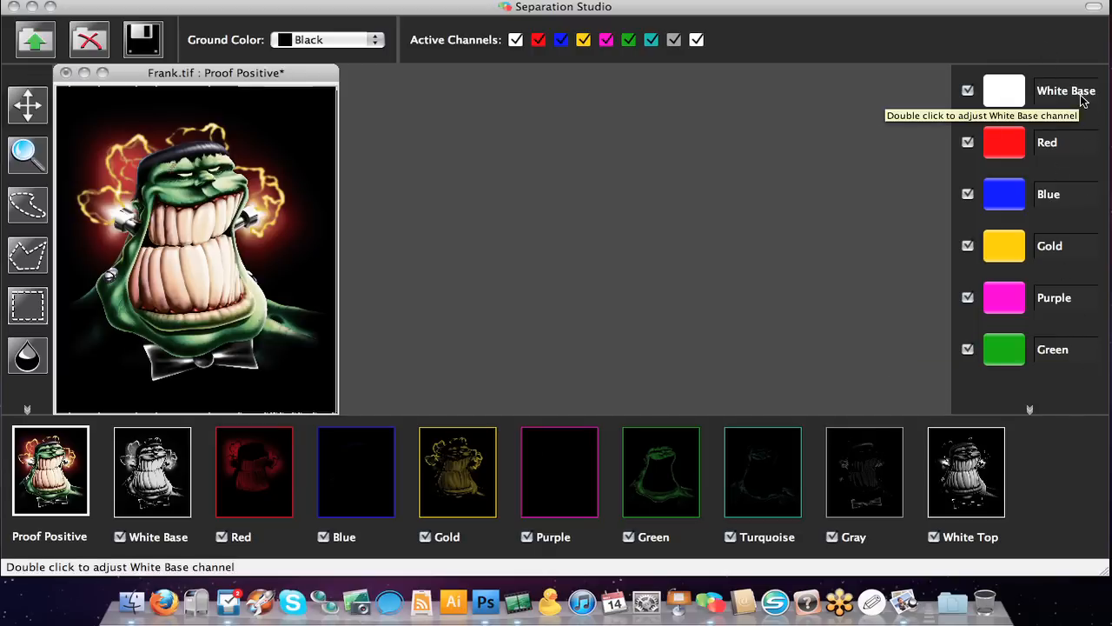
Step: Try High Saturation values of 36, 99, 16 and 10 for the Red channel in the proof view and close the adjustment without applying it
double_click(1074, 144)
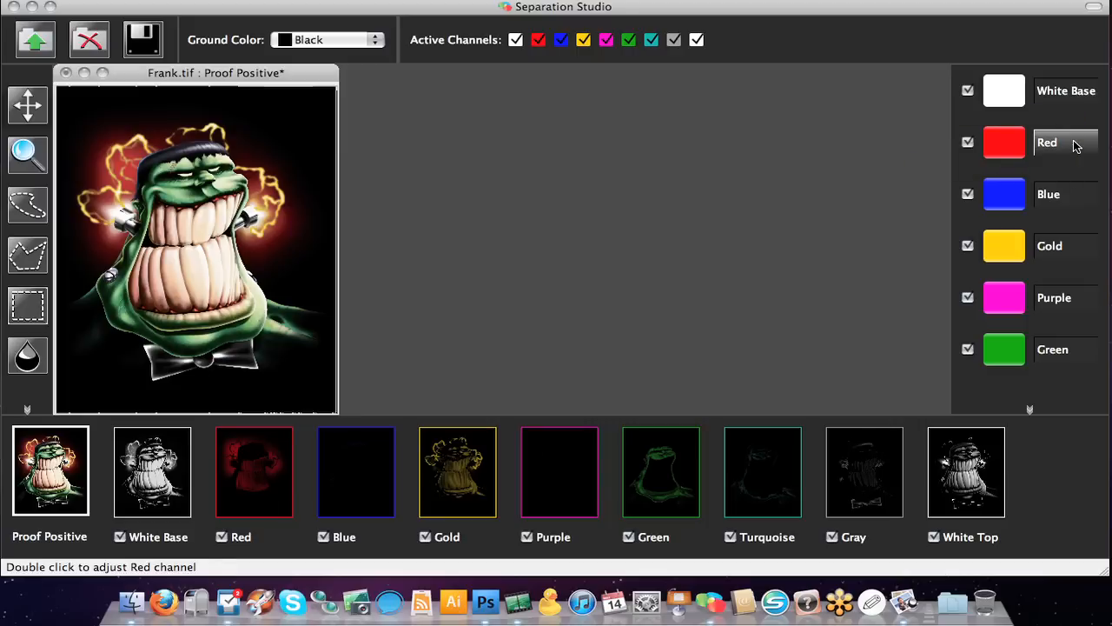
left_click_drag(631, 229, 637, 152)
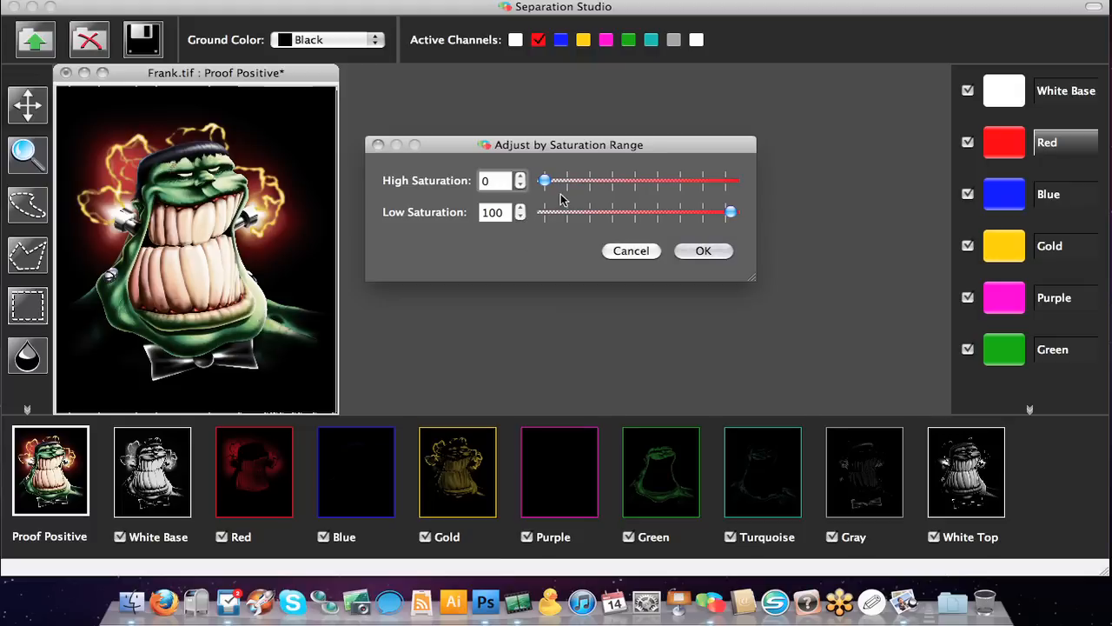
left_click_drag(544, 183, 614, 185)
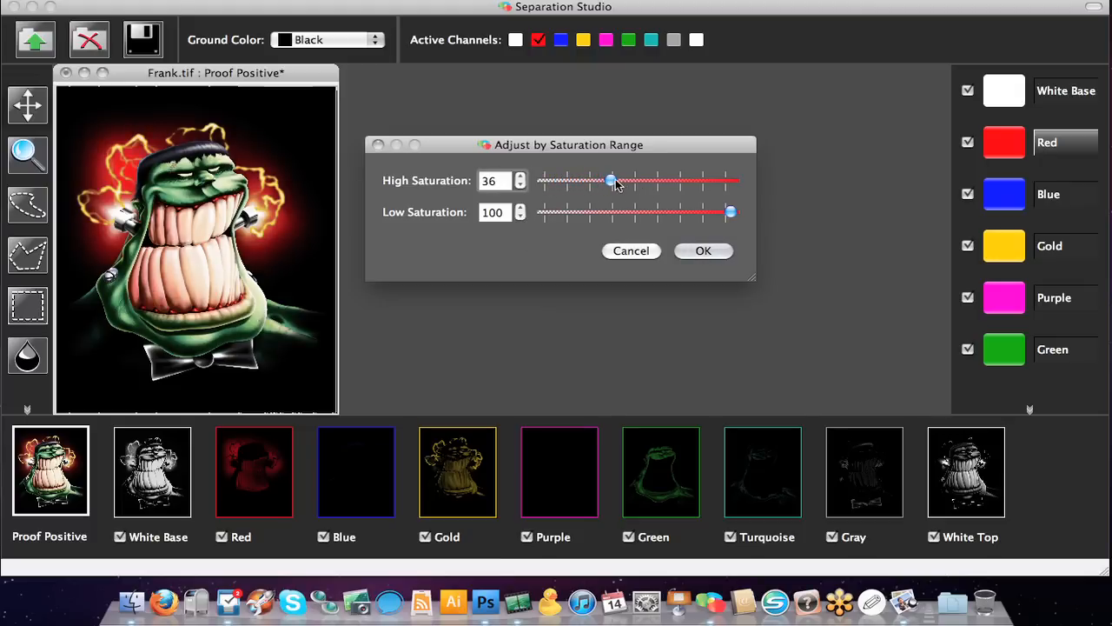
left_click_drag(614, 183, 736, 191)
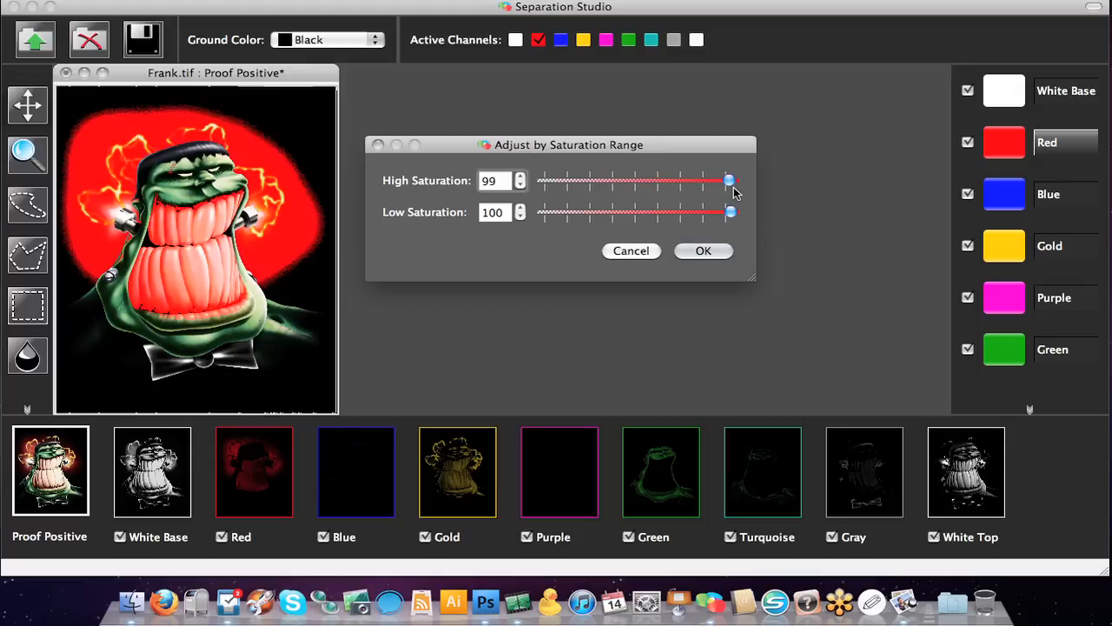
left_click_drag(732, 181, 574, 185)
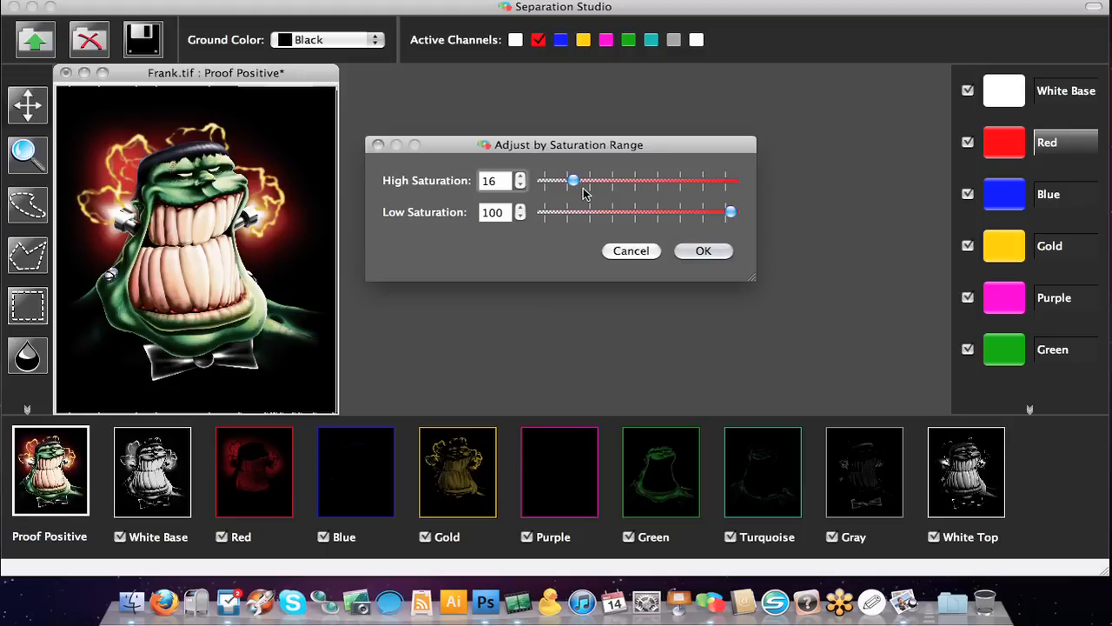
mouse_move(733, 214)
left_mouse_down()
mouse_move(695, 220)
mouse_move(735, 213)
left_mouse_up()
left_click_drag(573, 183, 565, 187)
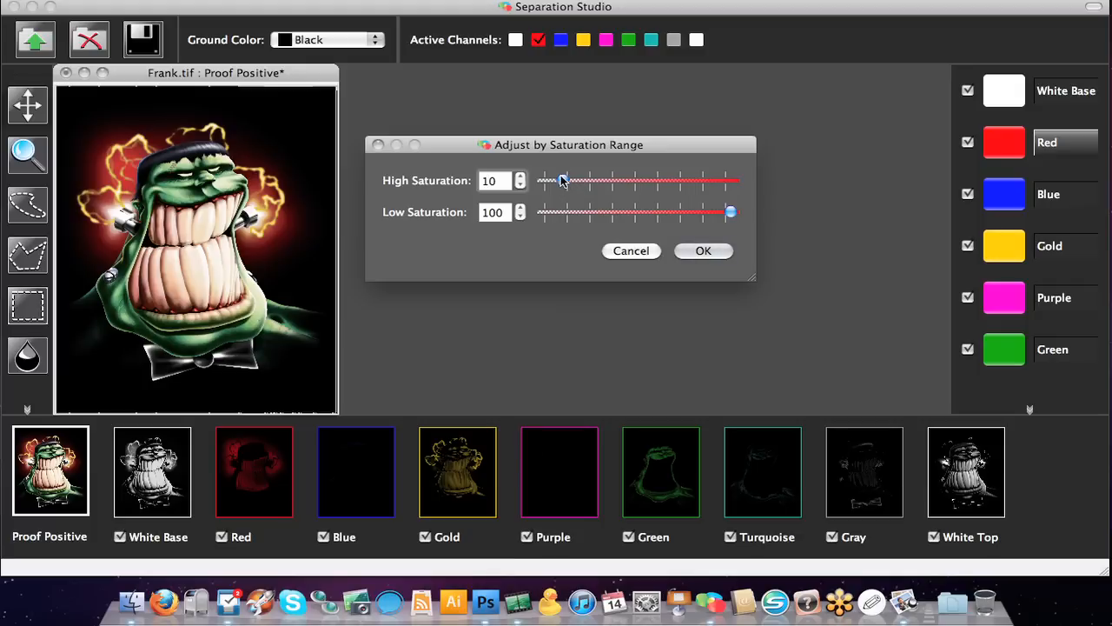
left_click(379, 146)
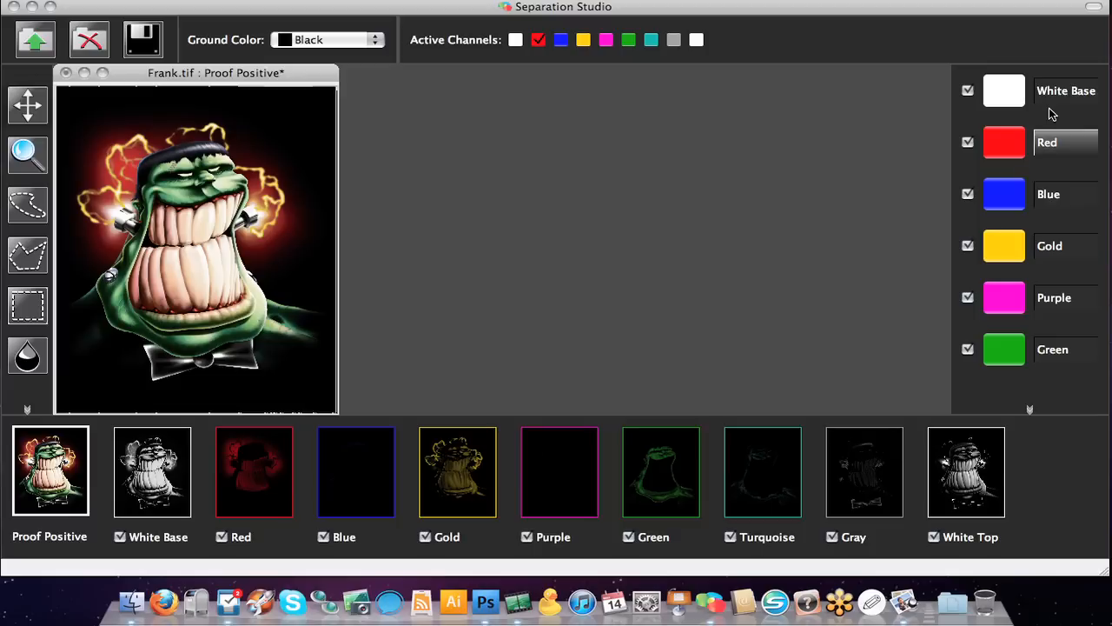
Step: Show only the Red channel, preview High Saturation values of 80 and 12 on it, and cancel the adjustment
left_click(259, 471)
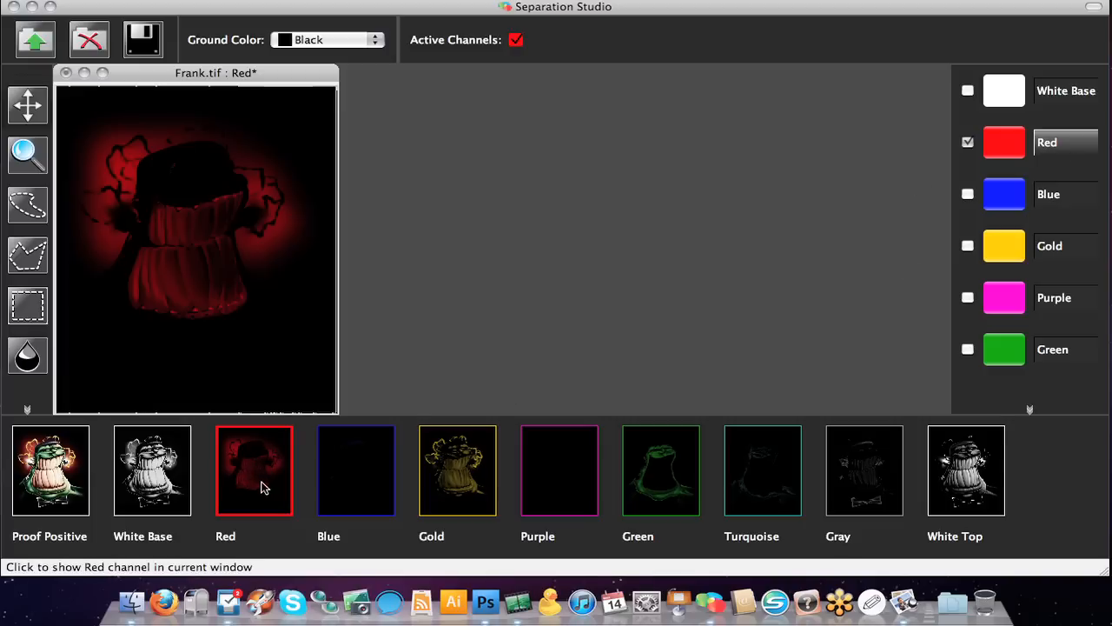
double_click(1067, 152)
left_click_drag(537, 258, 687, 258)
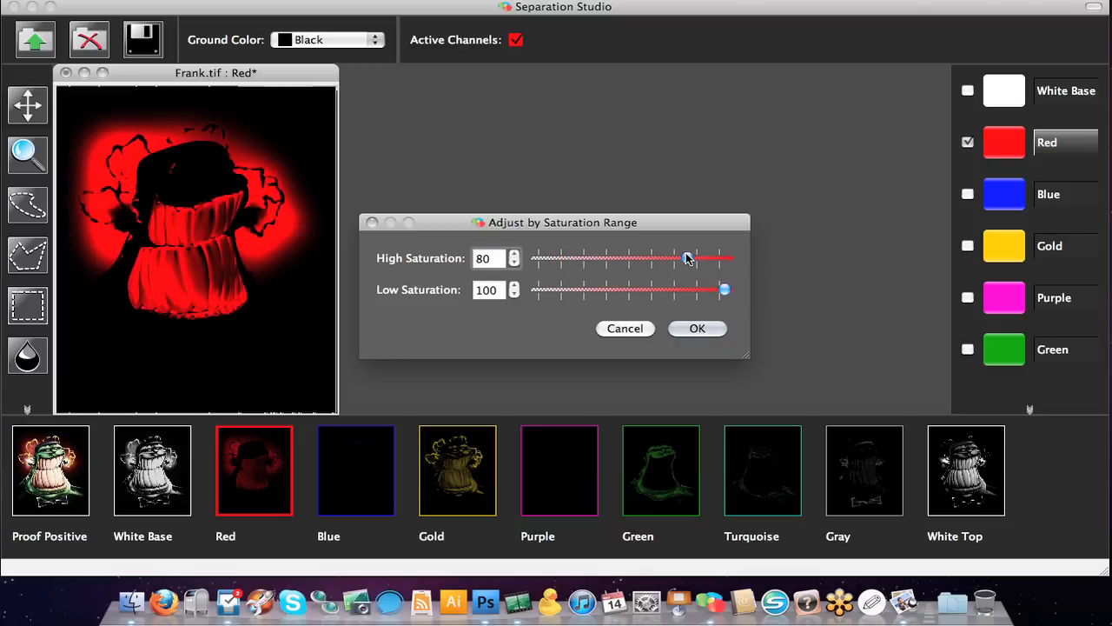
left_click_drag(688, 258, 560, 261)
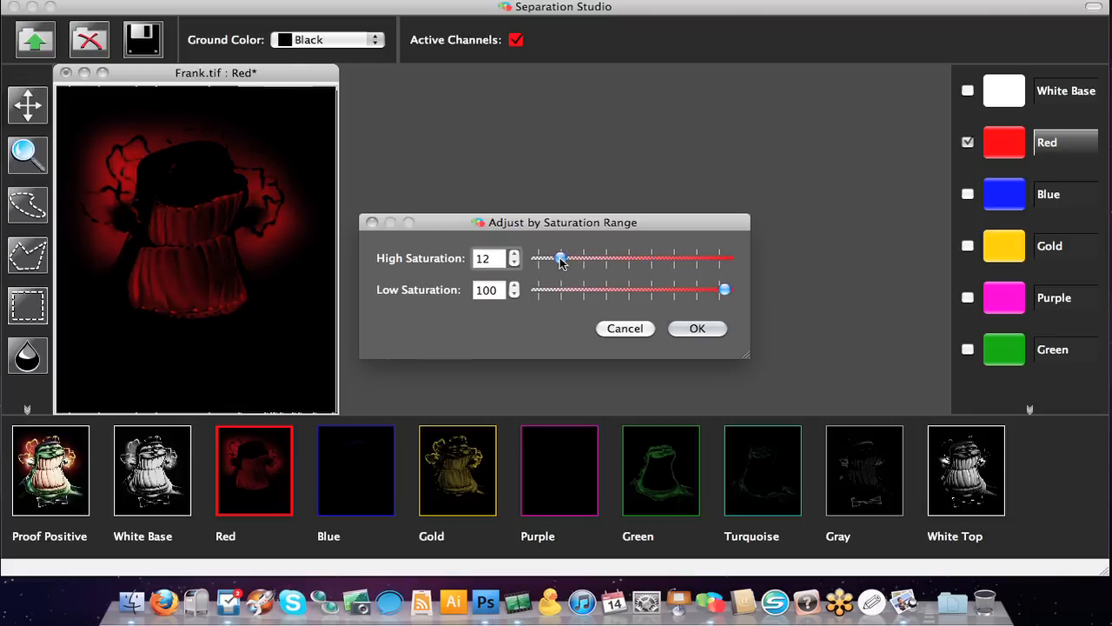
left_click(634, 328)
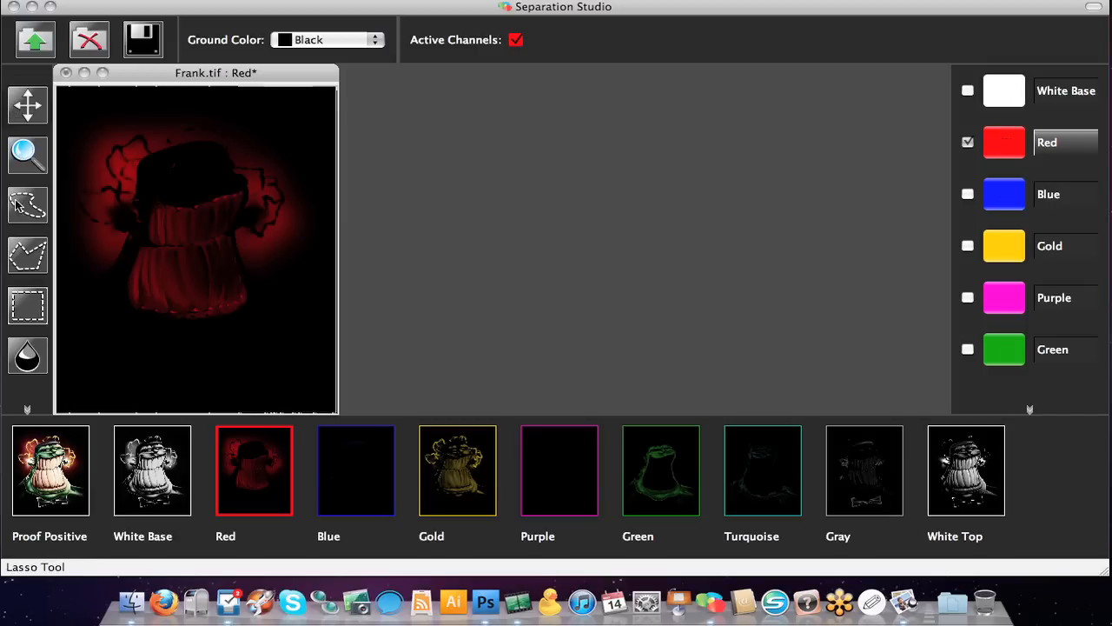
Step: Enable dragging all windows together for the Move tool
left_click(26, 103)
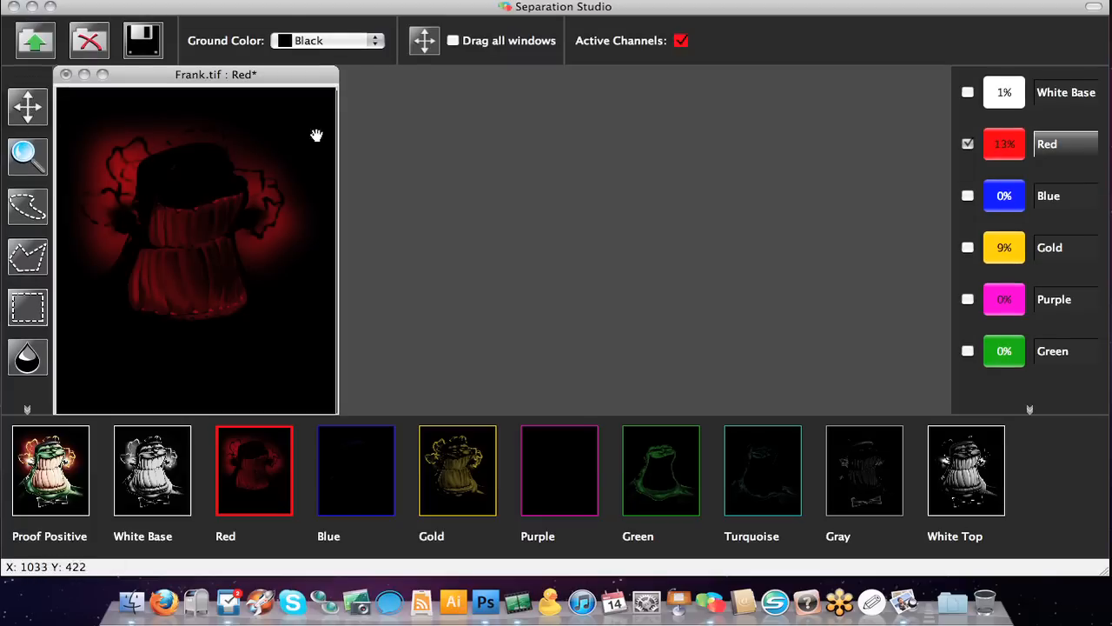
left_click(453, 41)
Step: Zoom in closely on the upper teeth in the Red channel and fit the whole image back on screen
left_click(27, 156)
left_click_drag(134, 162, 273, 269)
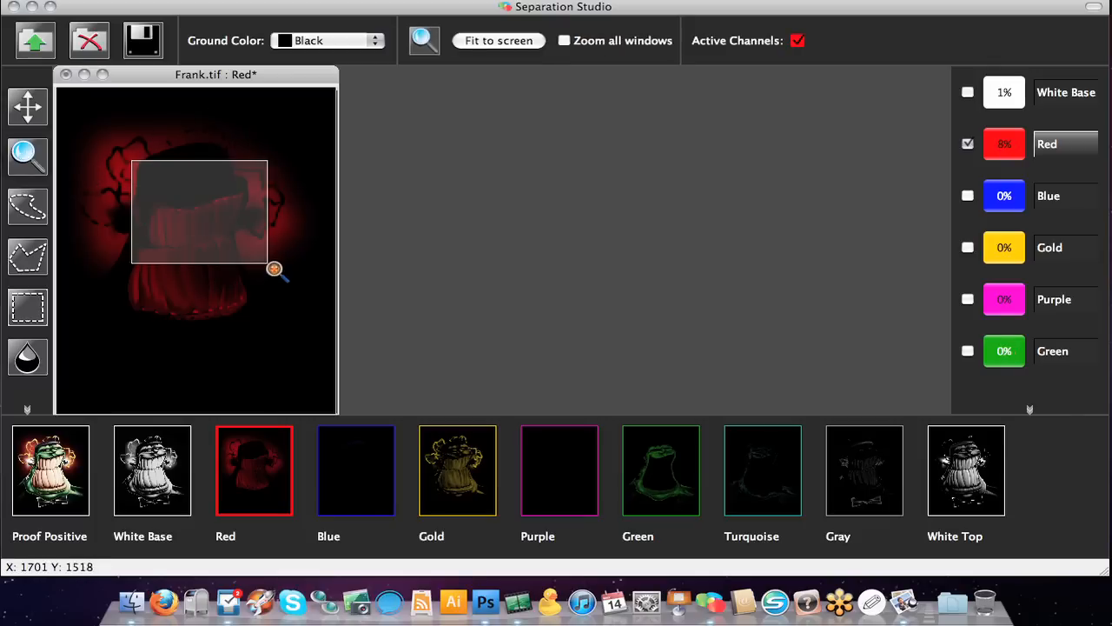
left_click_drag(219, 180, 284, 246)
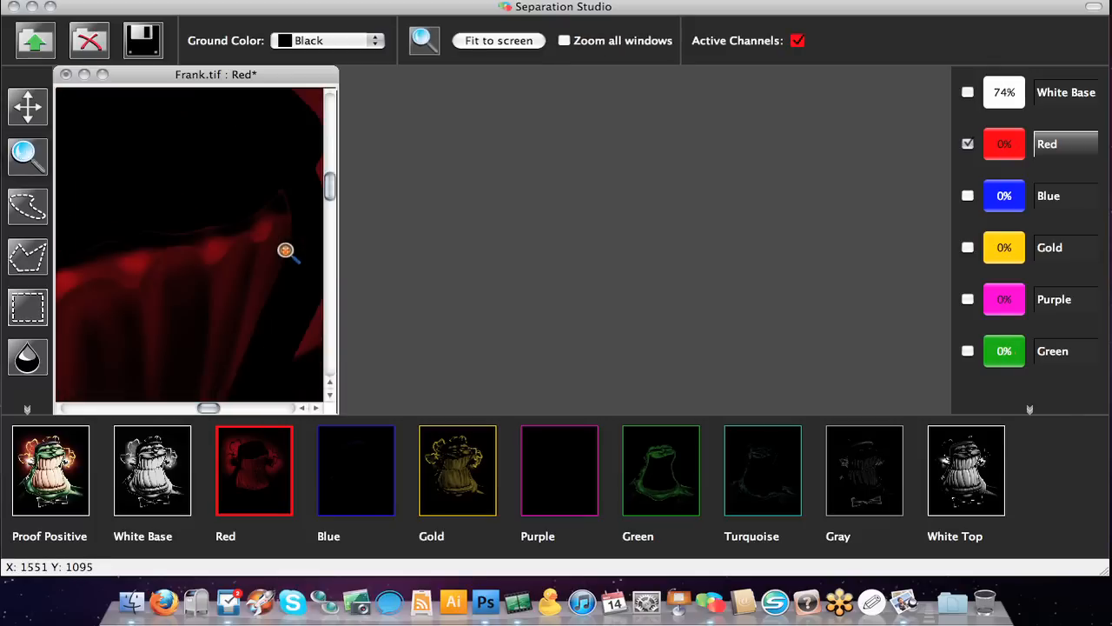
left_click_drag(156, 194, 272, 290)
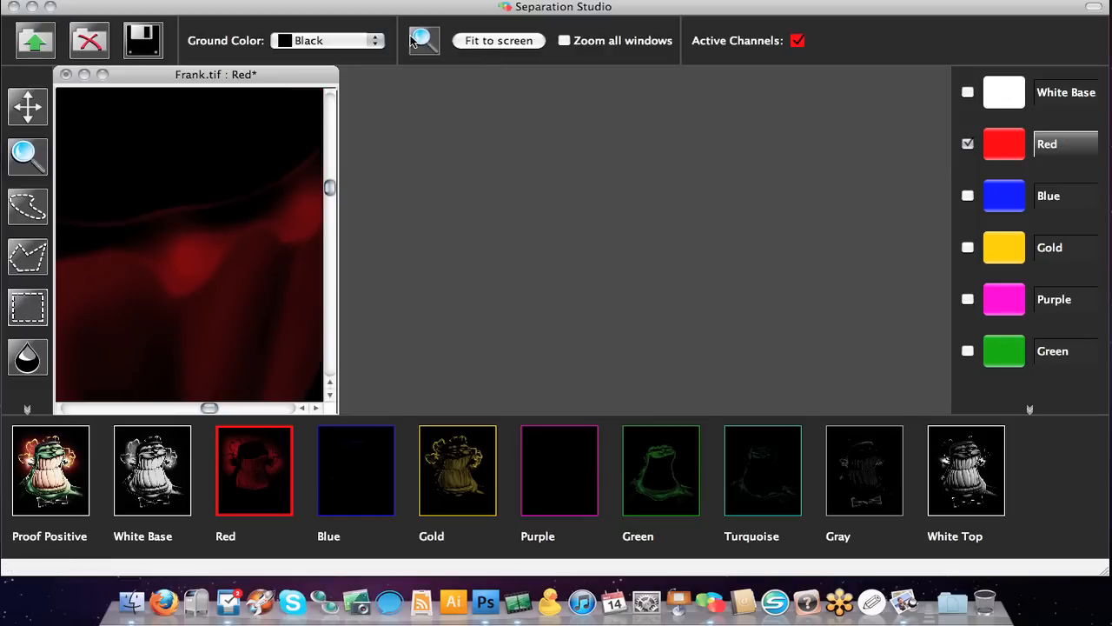
left_click(485, 41)
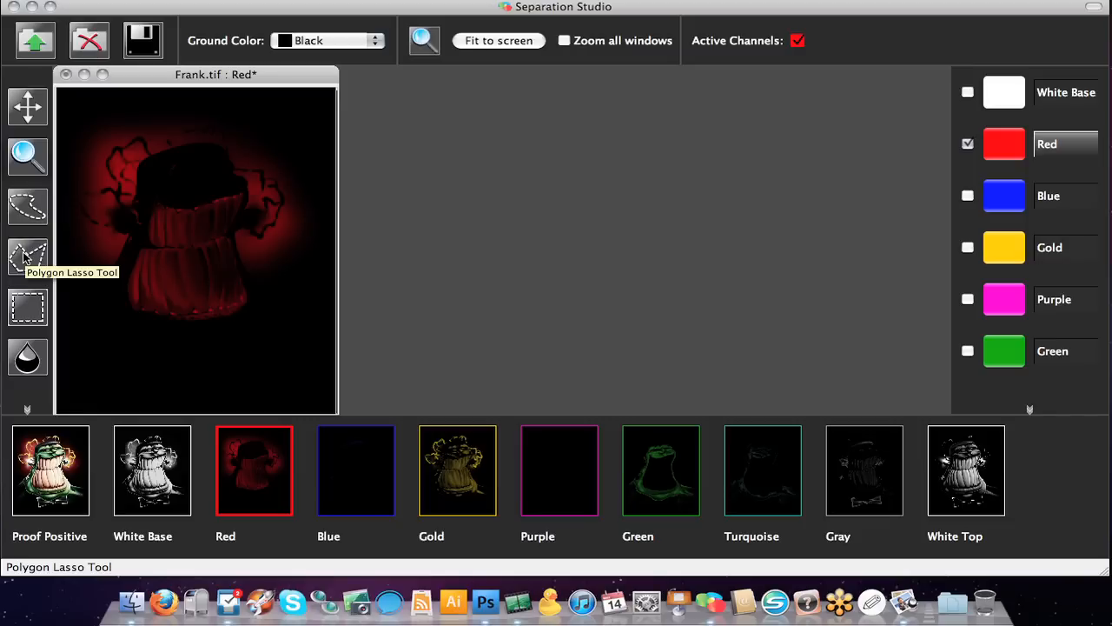
Step: Make a small rectangular selection with 0 feather over the lightning beside the head in the Red channel and zoom in around it
left_click(28, 306)
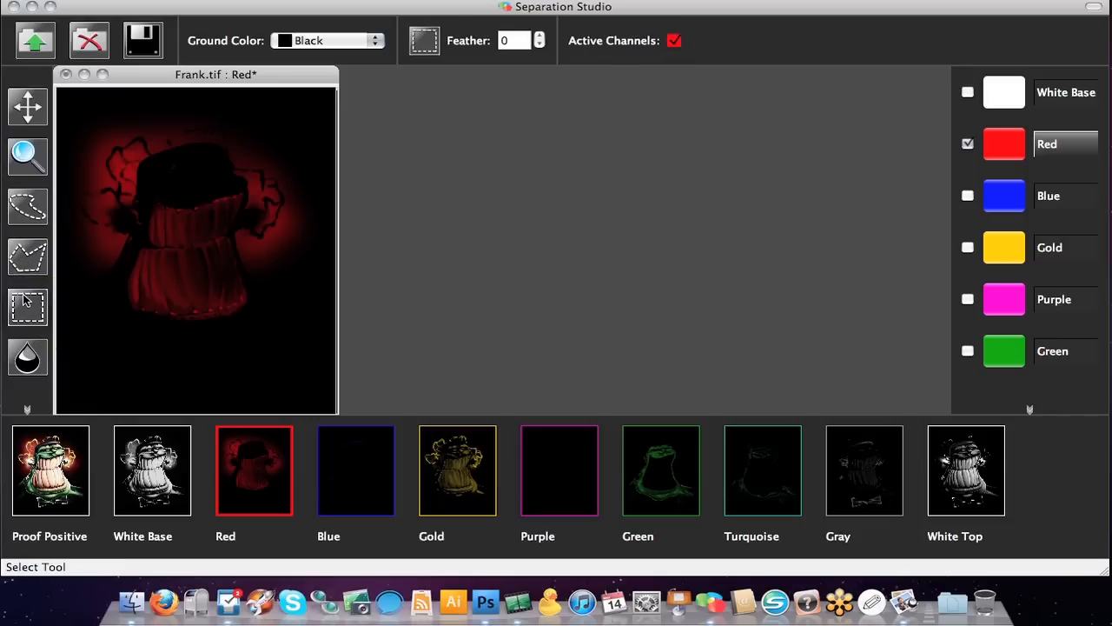
left_click_drag(108, 160, 131, 178)
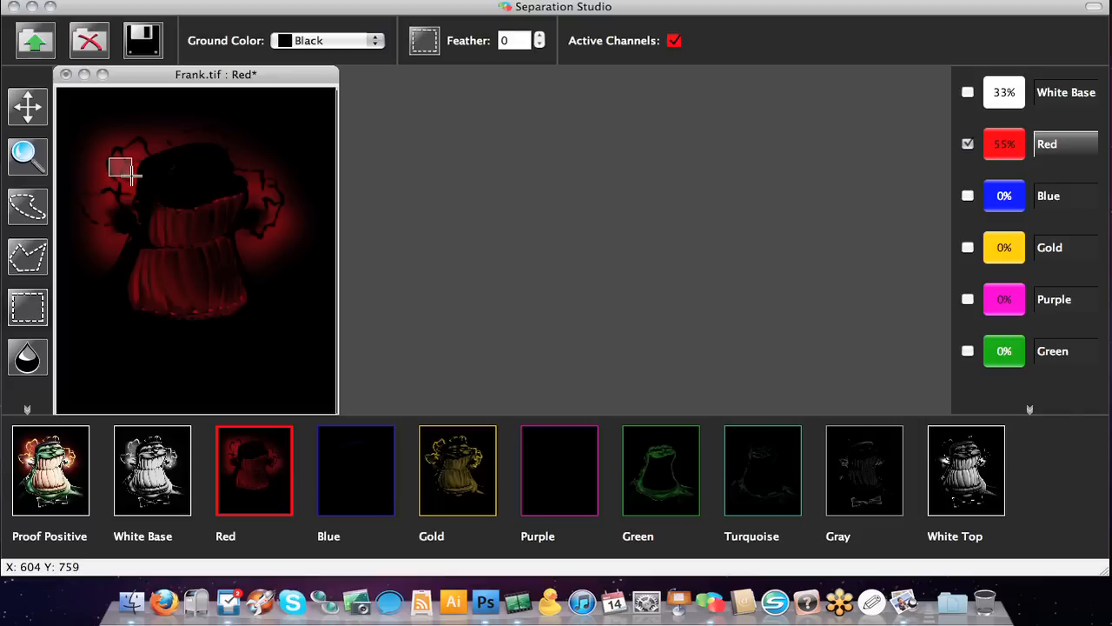
left_click(27, 156)
left_click_drag(88, 145, 179, 200)
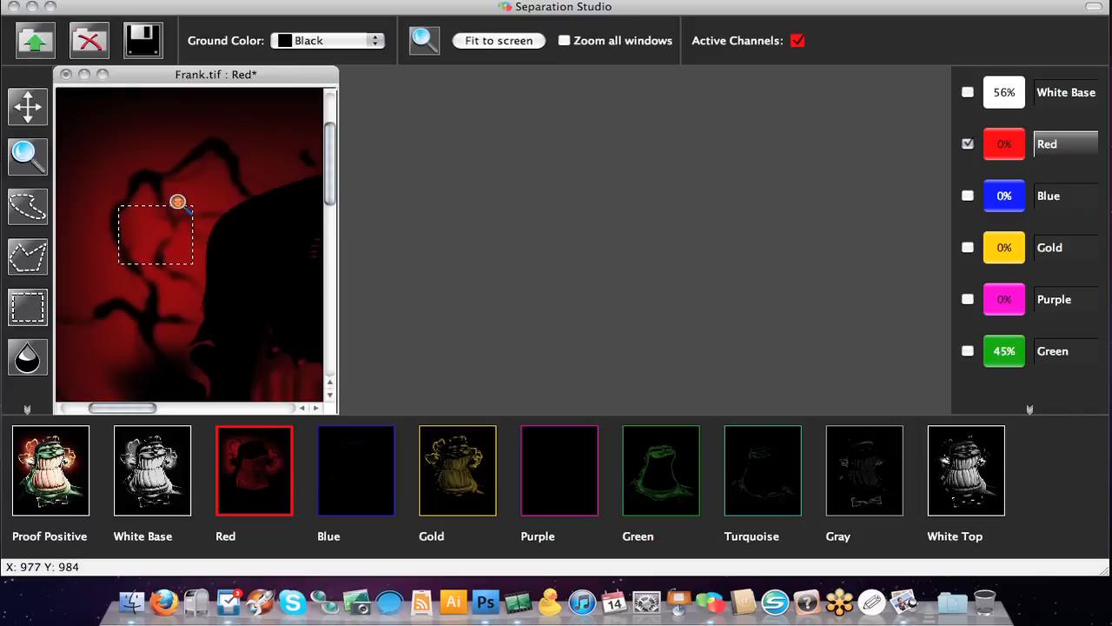
left_click(27, 106)
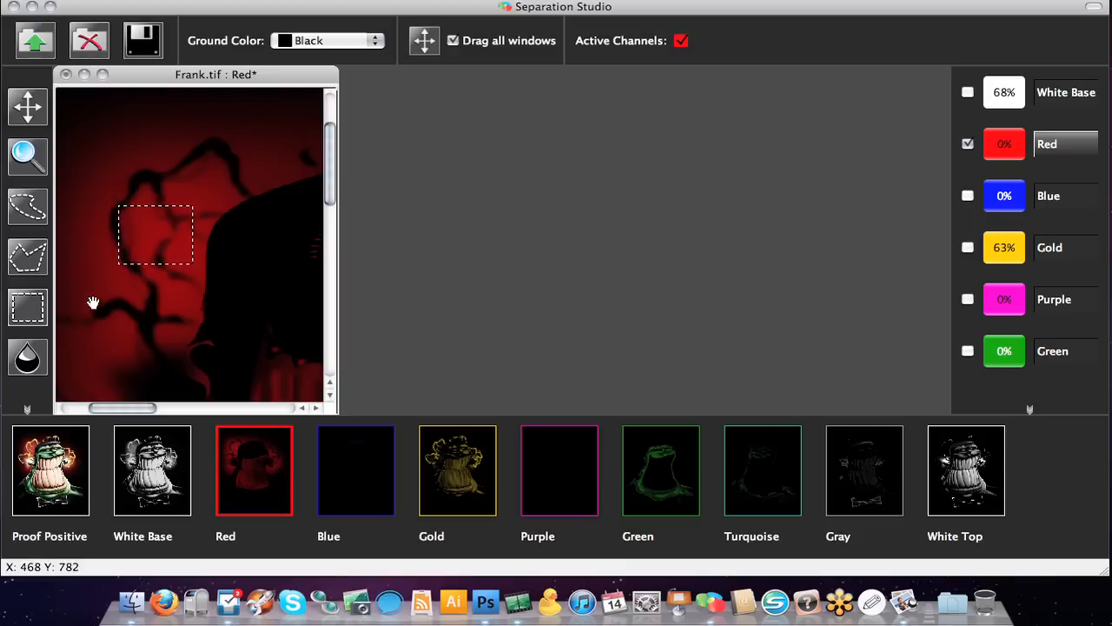
Step: Paint the Red channel inside the selection with the saturation brush at 50 px diameter, 50% hardness and Low Saturation range
left_click(27, 359)
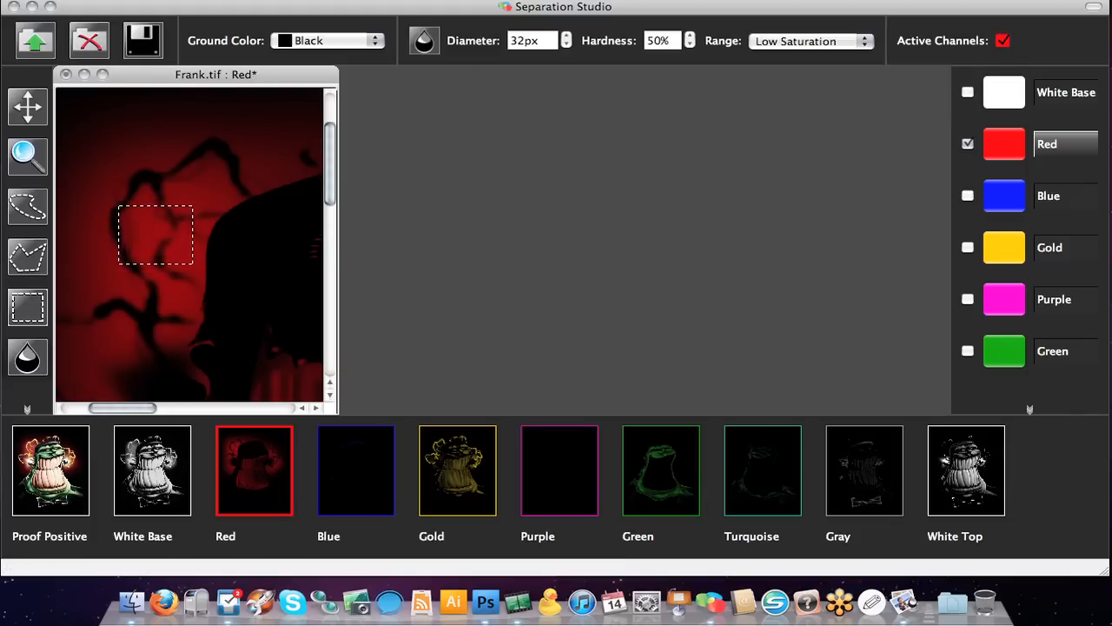
left_click_drag(536, 41, 501, 44)
type("50")
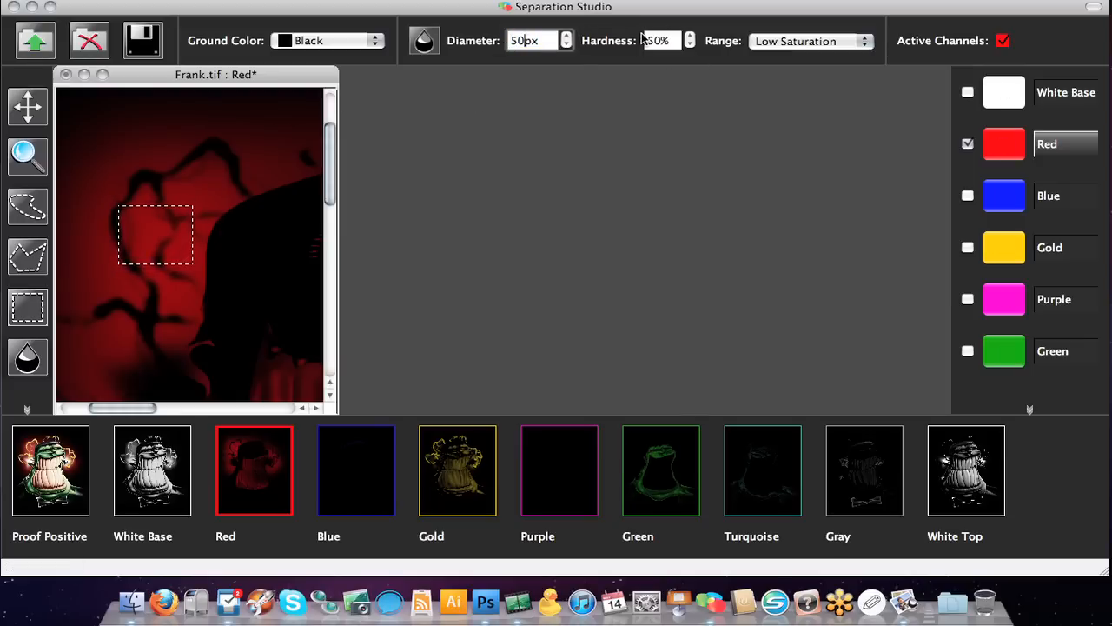
left_click(765, 42)
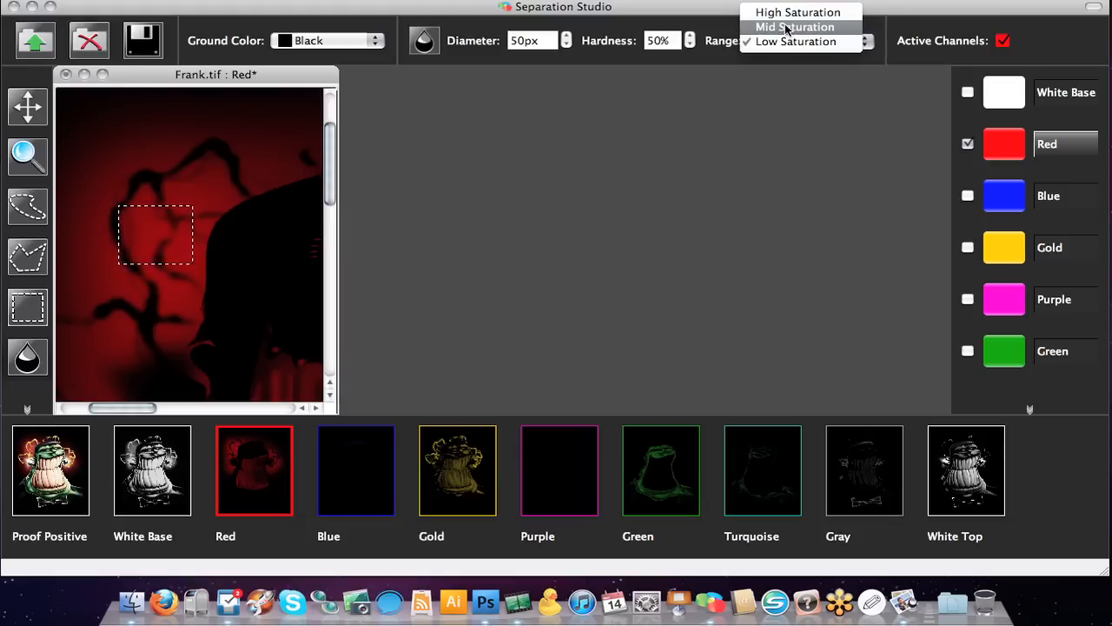
left_click(172, 241)
mouse_move(166, 231)
left_mouse_down()
mouse_move(131, 220)
mouse_move(199, 213)
mouse_move(101, 215)
mouse_move(194, 211)
mouse_move(113, 211)
mouse_move(190, 213)
mouse_move(91, 234)
mouse_move(223, 238)
mouse_move(89, 257)
mouse_move(167, 257)
mouse_move(131, 252)
left_mouse_up()
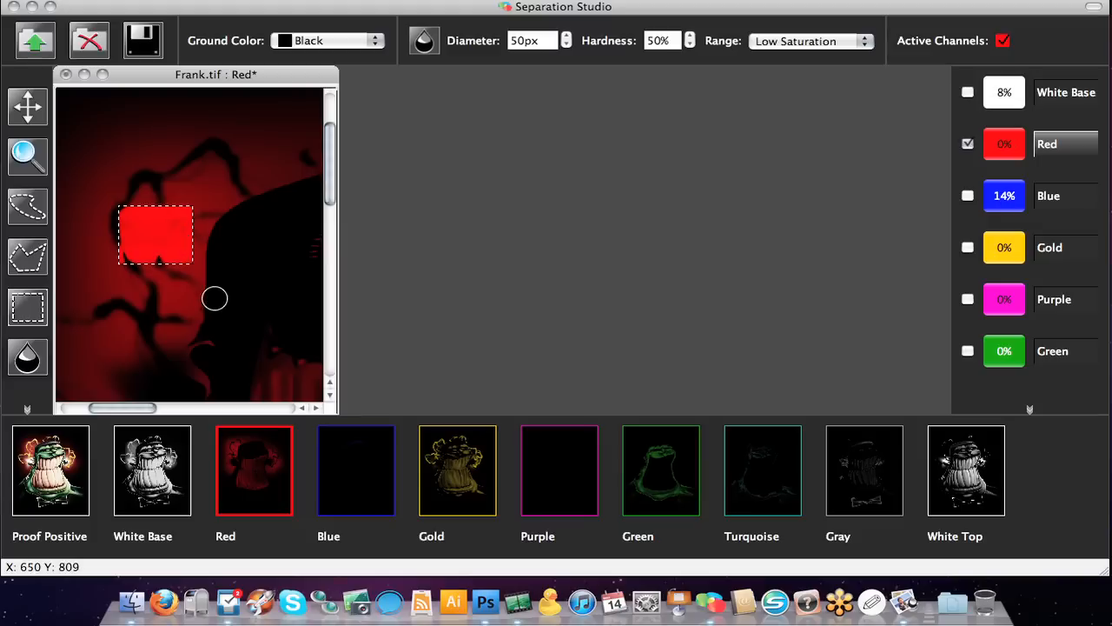
Step: Draw a closed polygonal selection with 0 feather around the upper lightning arc beside the head in the Red channel
left_click(29, 106)
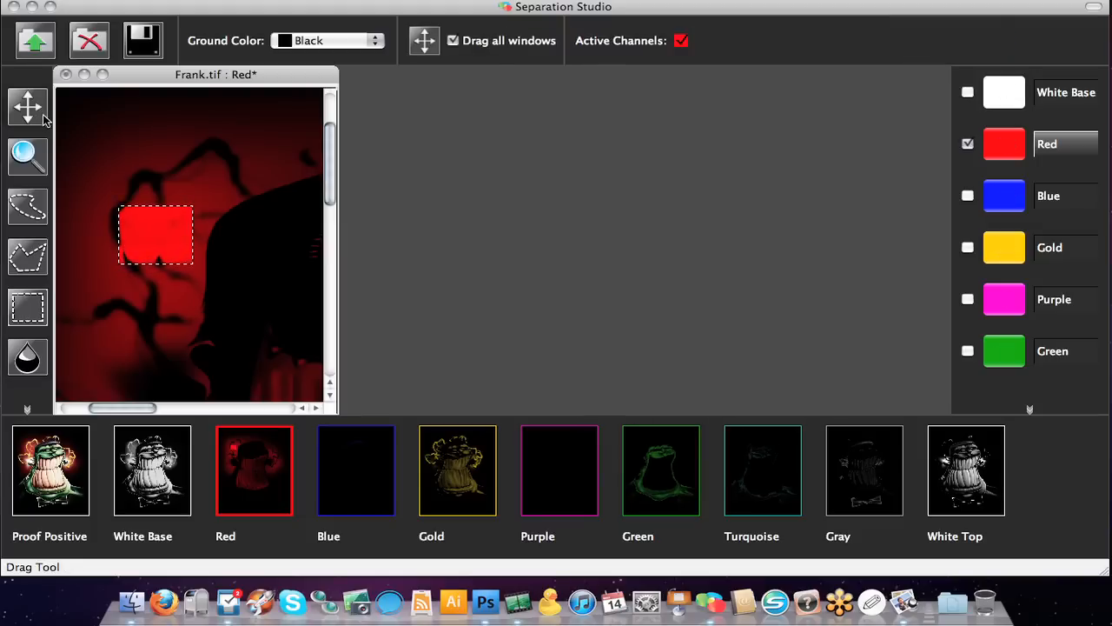
left_click(33, 259)
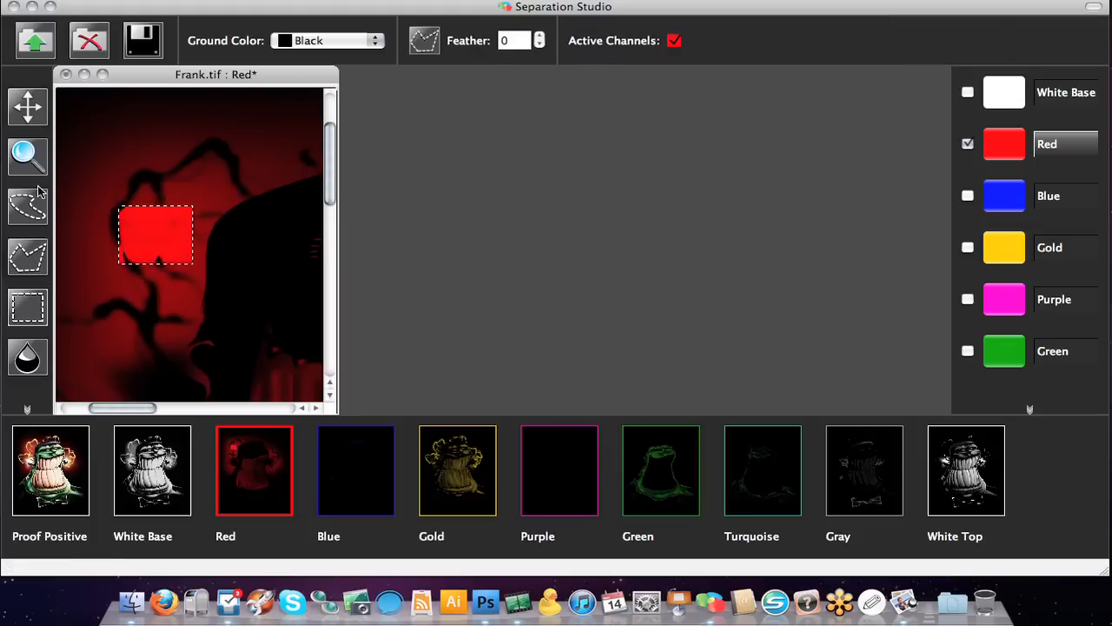
left_click(174, 146)
left_click(136, 170)
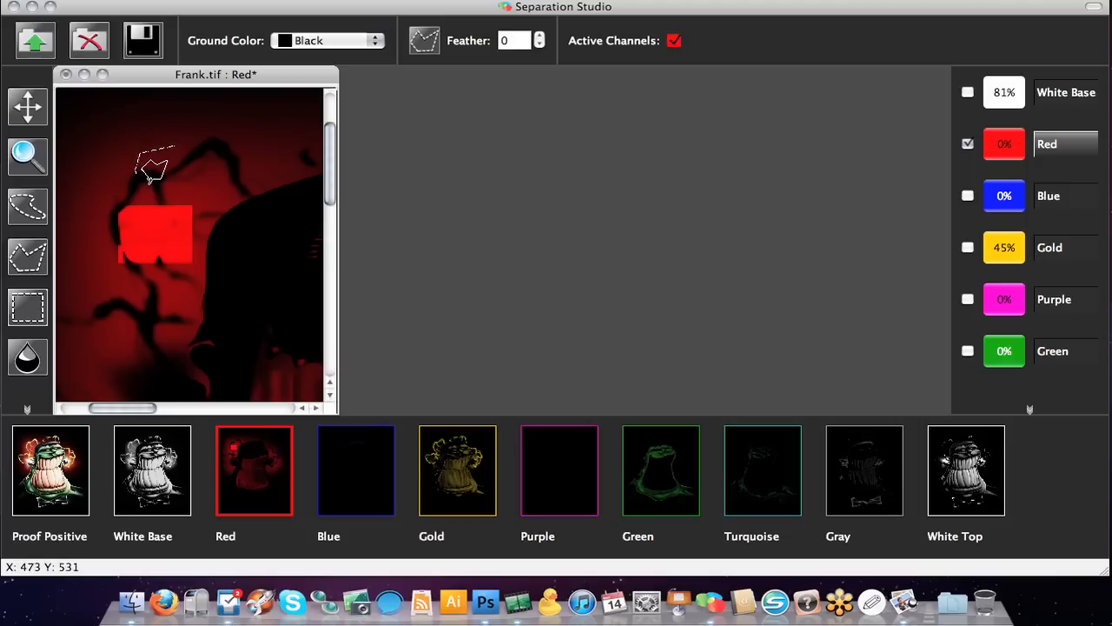
left_click(162, 184)
left_click(217, 177)
left_click(239, 165)
left_click(250, 157)
left_click(246, 146)
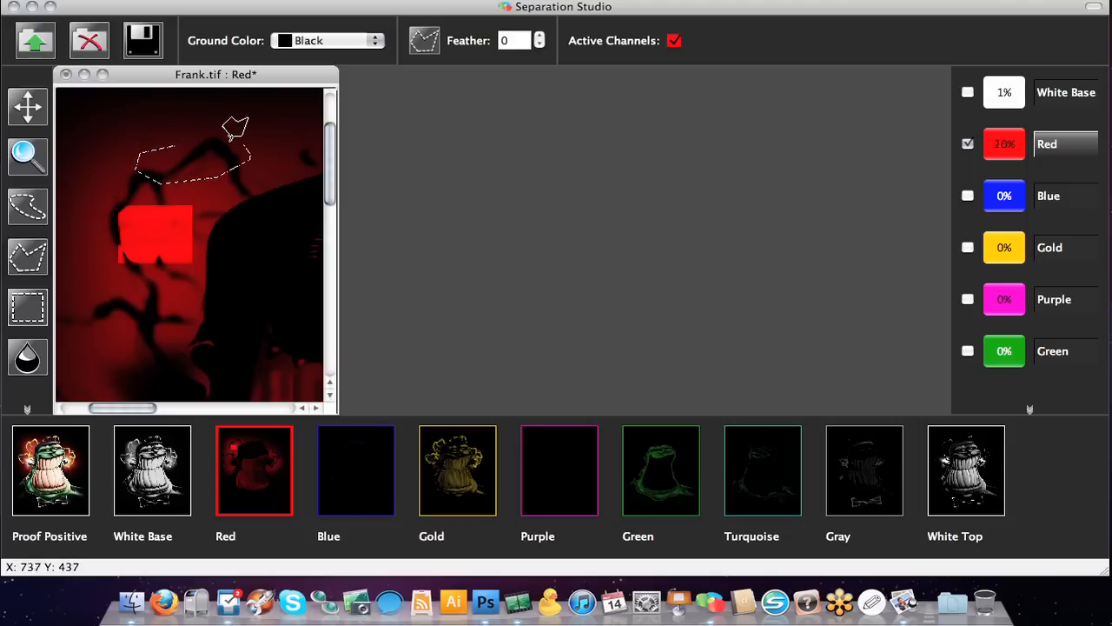
left_click(218, 138)
left_click(175, 146)
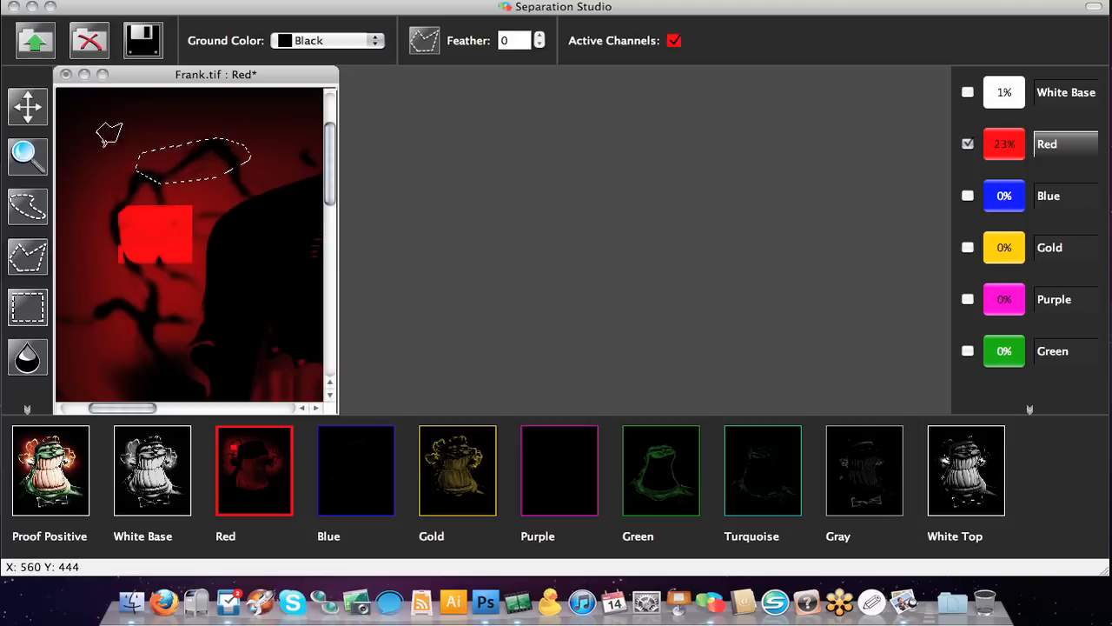
Step: Replace the selection with a leaf-shaped one around the same upper lightning arc in the Red channel
left_click(104, 146)
mouse_move(109, 154)
left_mouse_down()
mouse_move(155, 180)
mouse_move(187, 182)
mouse_move(241, 159)
mouse_move(198, 139)
mouse_move(173, 143)
left_mouse_up()
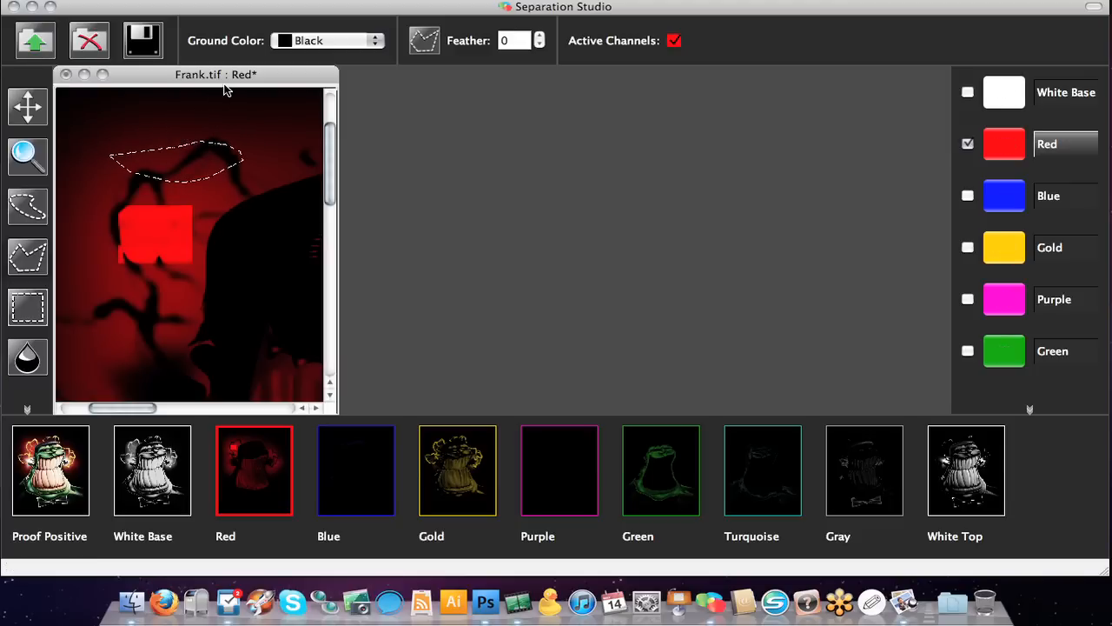
left_click(29, 108)
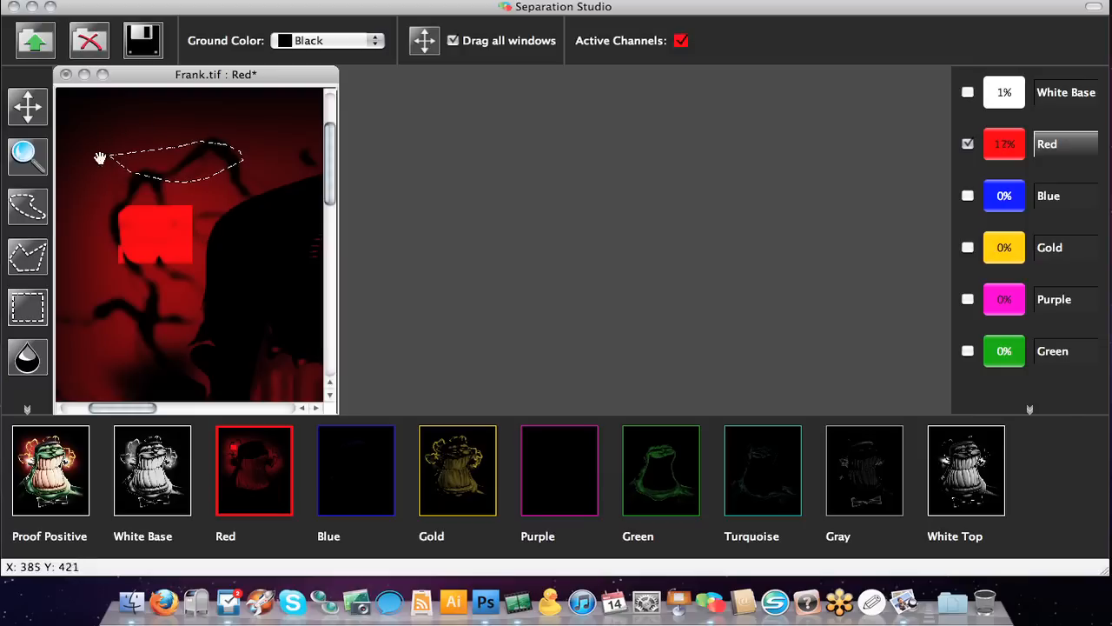
Step: Paint the upper edge of the leaf-shaped selection with the saturation brush at 50 px diameter, 50% hardness and Low Saturation range
left_click(27, 357)
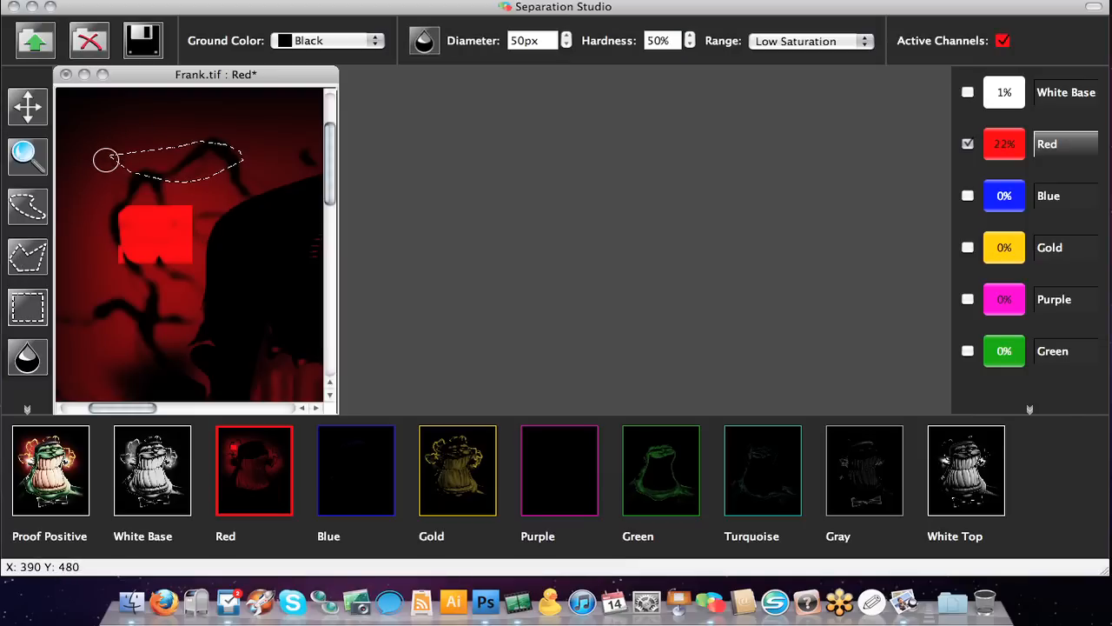
mouse_move(104, 159)
left_mouse_down()
mouse_move(181, 131)
mouse_move(128, 156)
left_mouse_up()
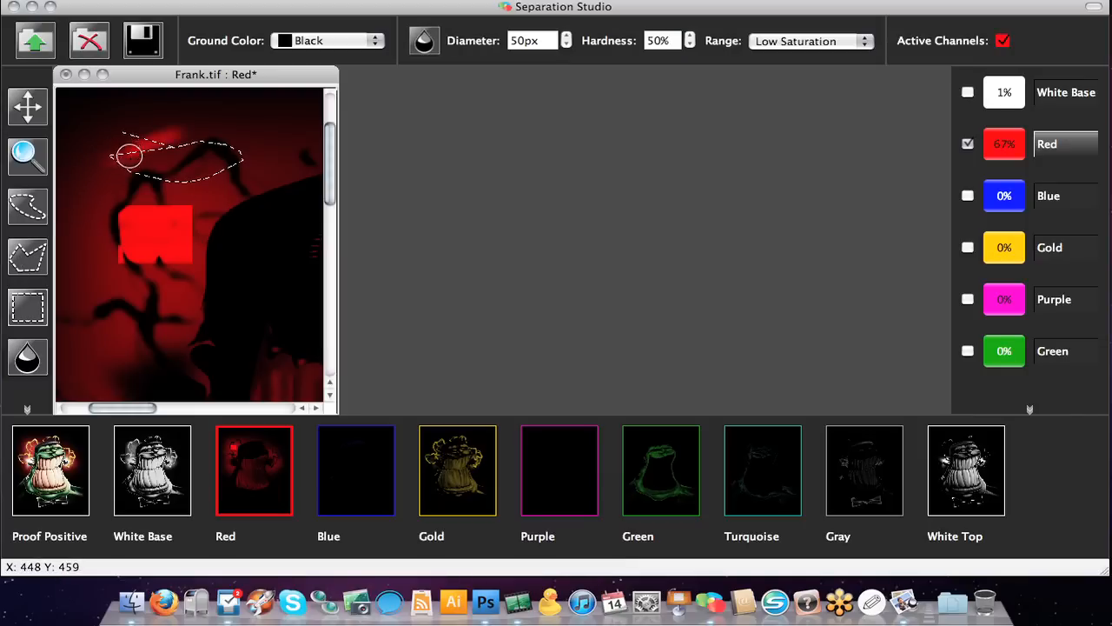
left_click(27, 106)
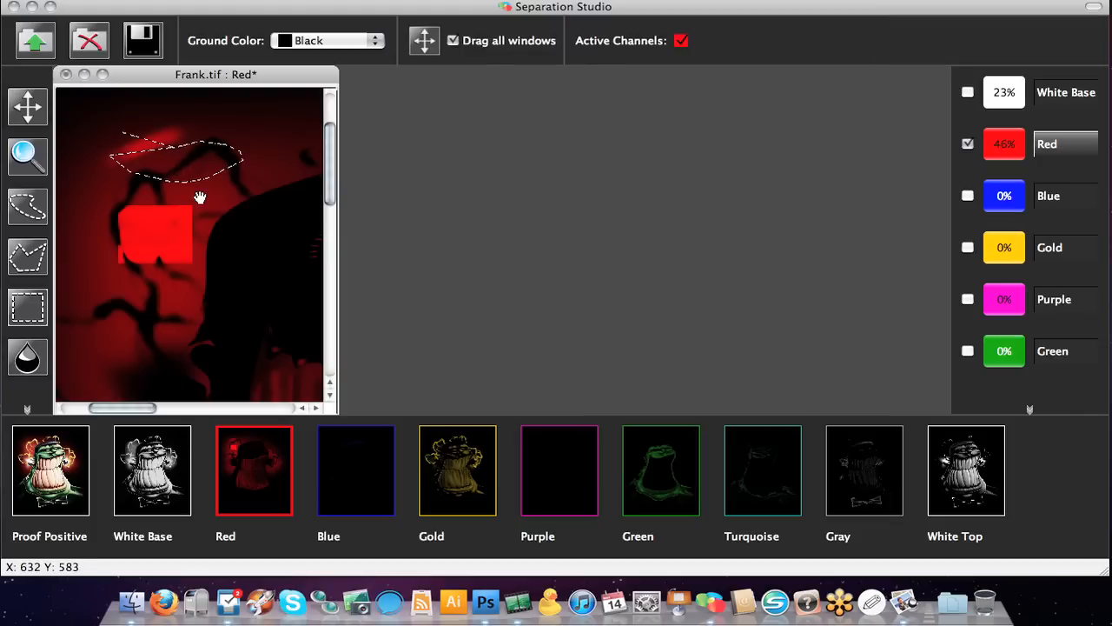
Step: Undo the saturation brush painting in the Red channel
key("super+z")
key("super+z")
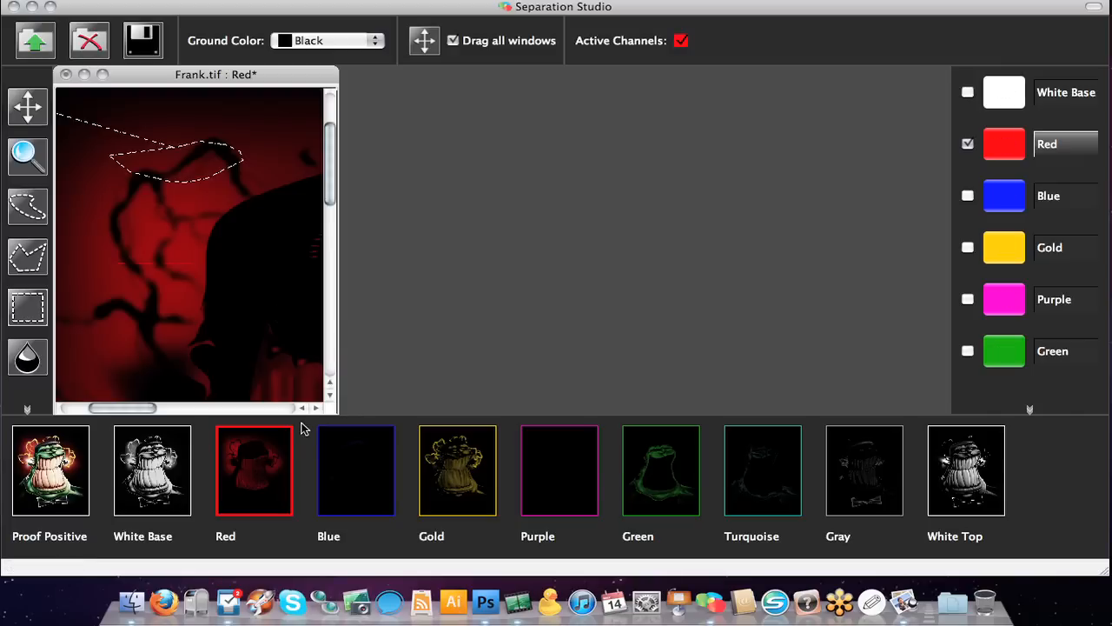
Step: Erase red ink in back-and-forth strokes across the lightning beside the head, using the eraser at 32 px diameter and 50% hardness
left_click(27, 410)
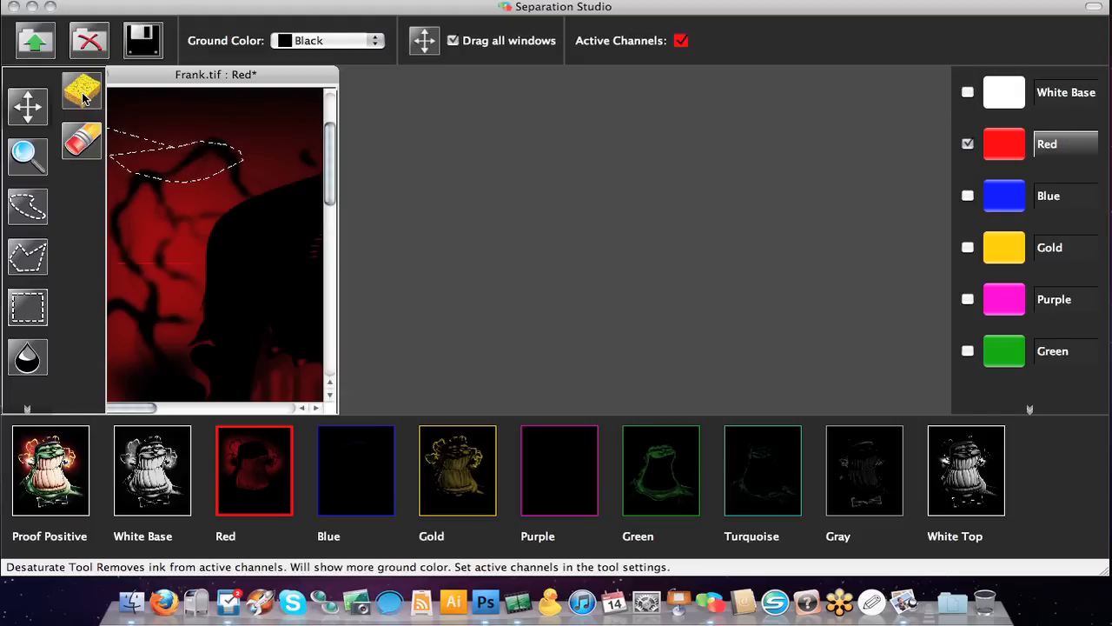
left_click(72, 152)
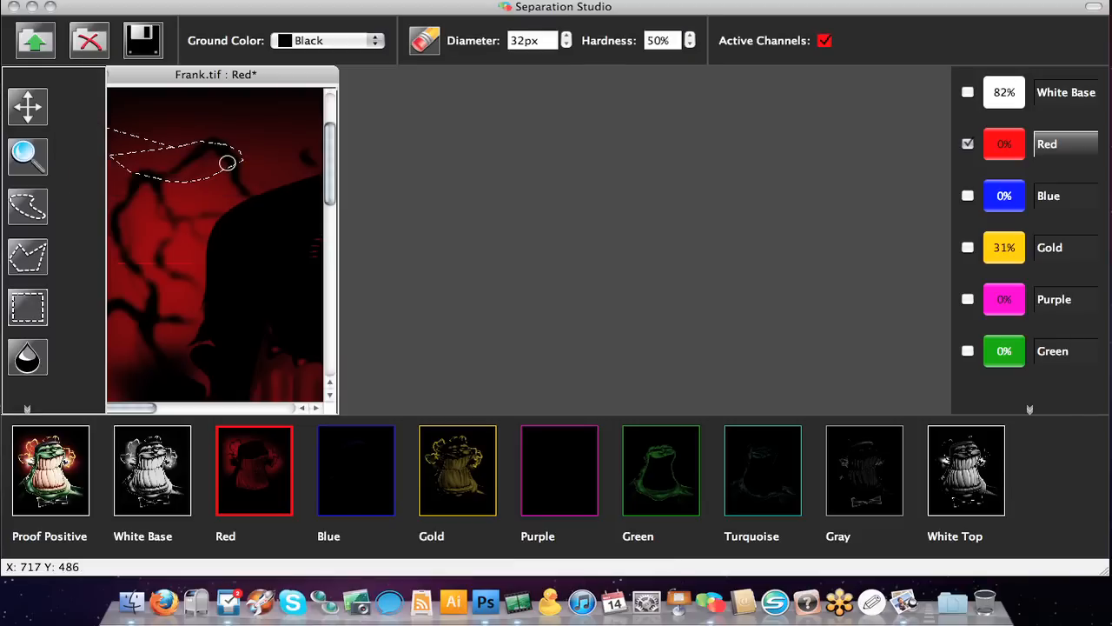
mouse_move(194, 166)
left_mouse_down()
mouse_move(92, 186)
mouse_move(118, 202)
mouse_move(90, 212)
mouse_move(202, 200)
left_mouse_up()
mouse_move(136, 224)
left_mouse_down()
mouse_move(206, 240)
mouse_move(215, 258)
left_mouse_up()
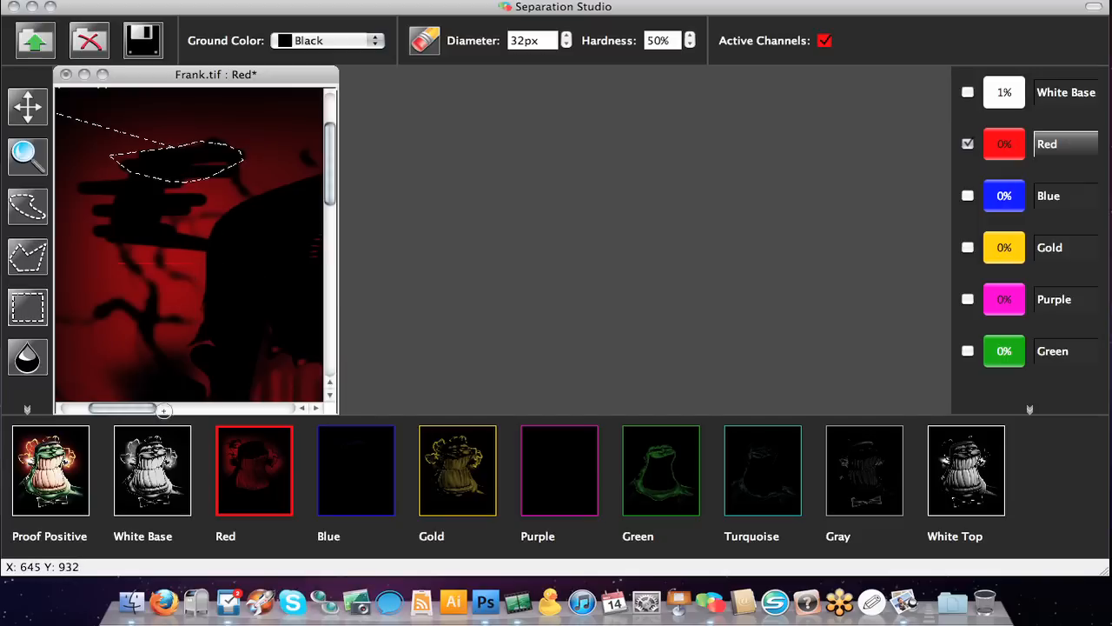
Step: Show the Proof Positive and fit the whole image to the screen to review the erased area
left_click(55, 502)
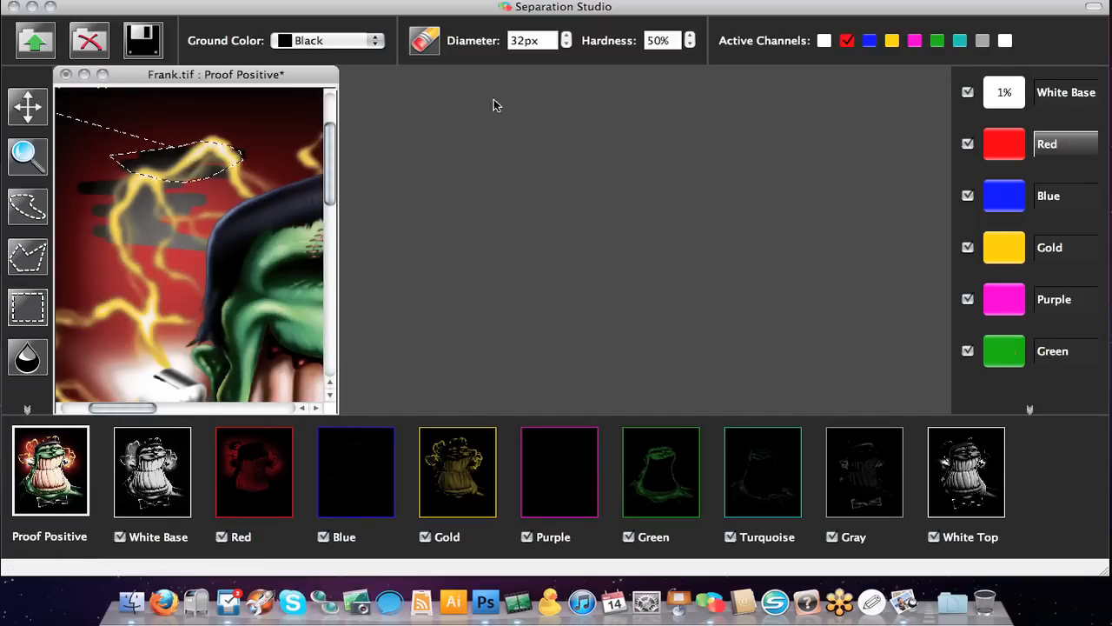
left_click(27, 157)
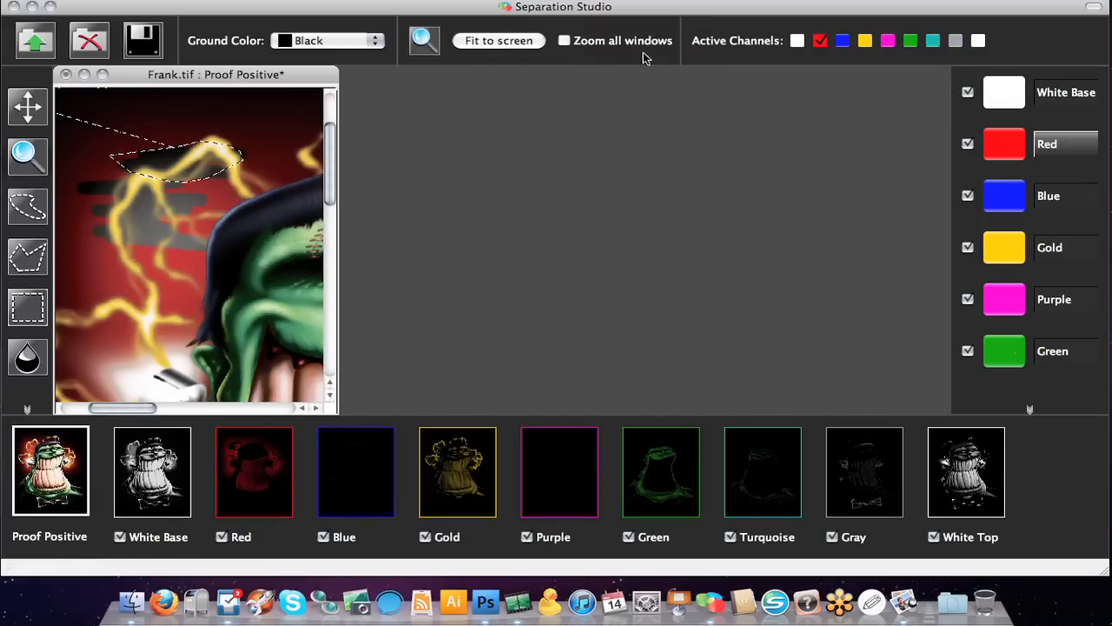
left_click(513, 43)
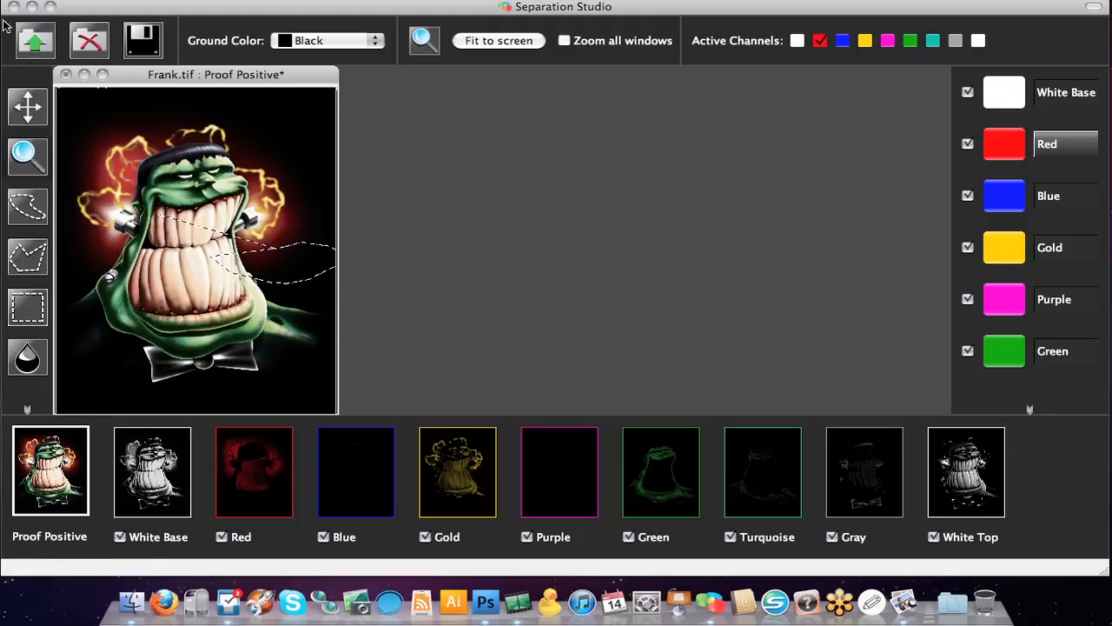
Step: Look at the White Base channel and return to the Proof Positive
left_click(27, 106)
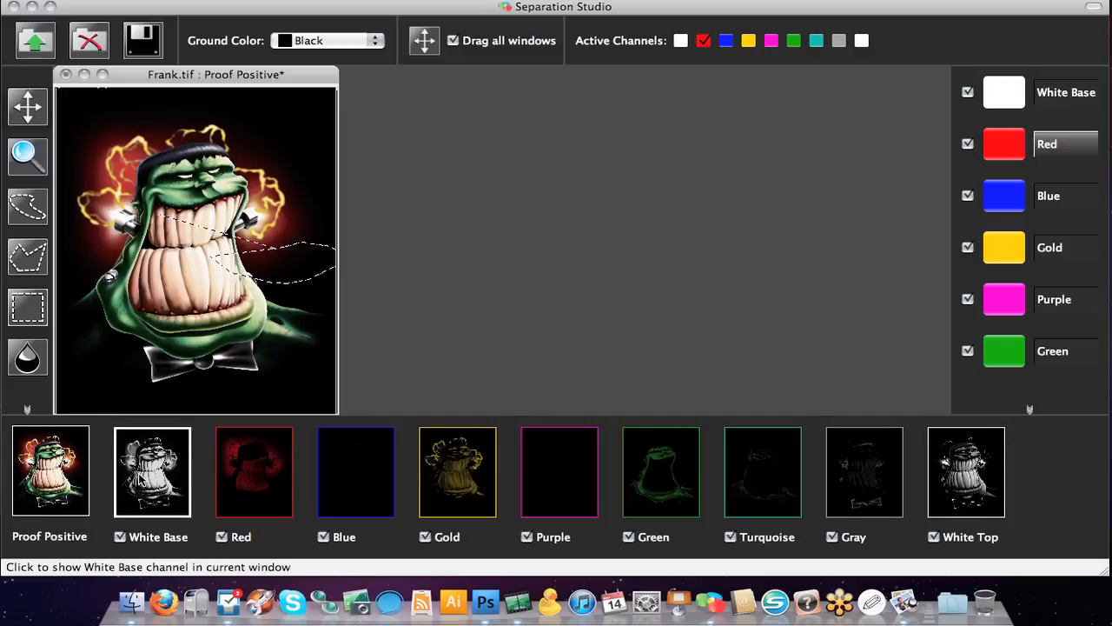
left_click(152, 472)
left_click(45, 467)
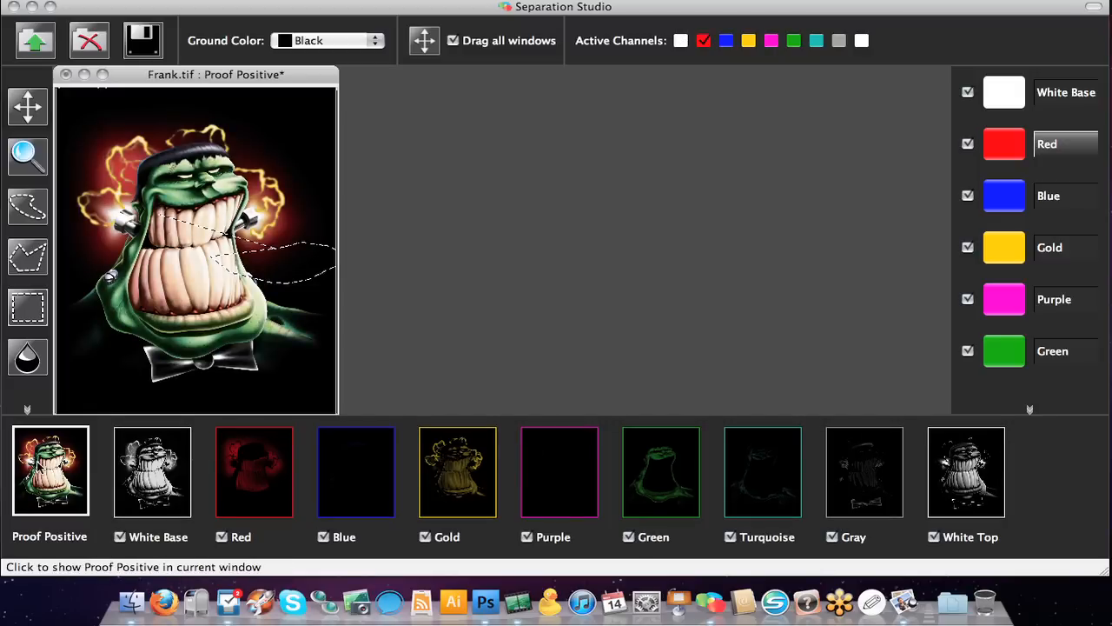
Step: Show the Blue channel and zoom in closely on the top of the hair
left_click(363, 479)
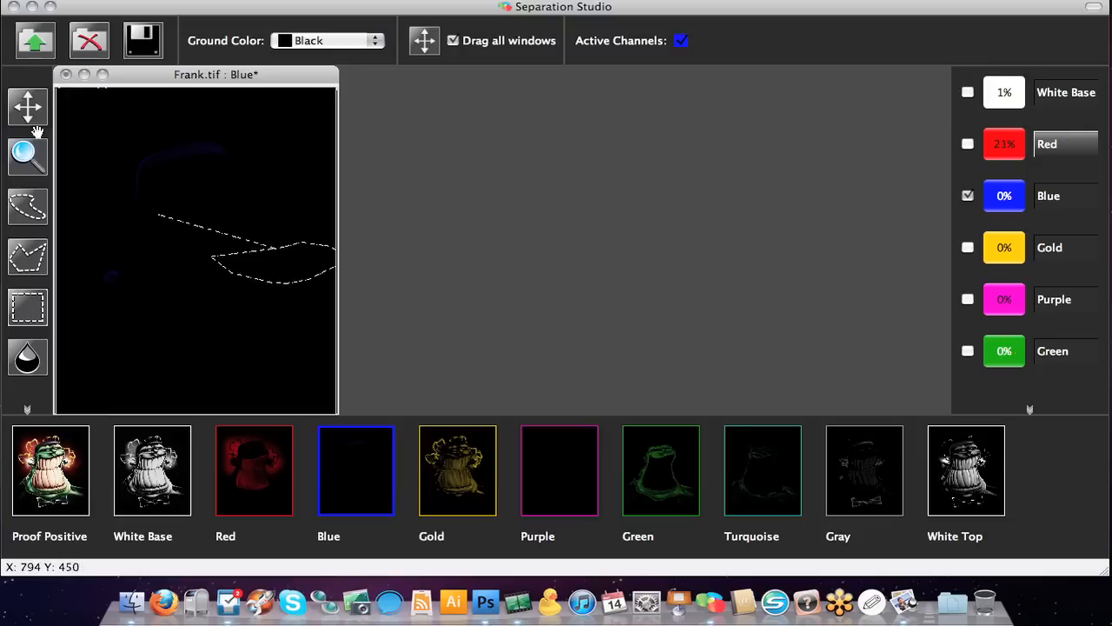
left_click(27, 155)
left_click(227, 213)
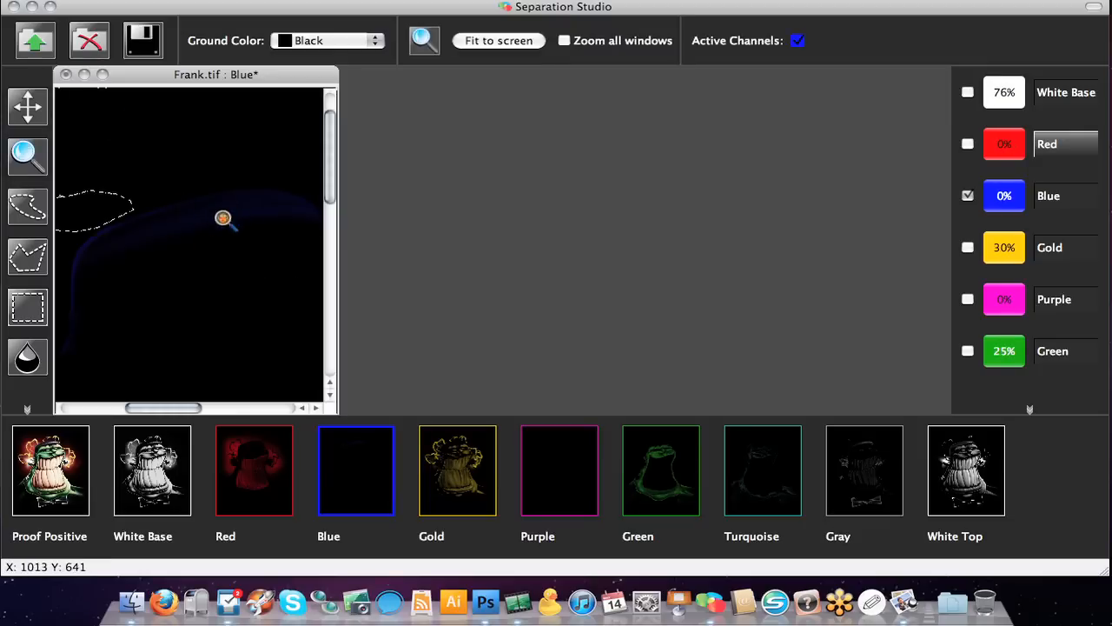
left_click_drag(199, 176, 310, 255)
Step: Set a custom white ground color (RGB 255, 255, 255) to examine the Blue channel against it
left_click(294, 43)
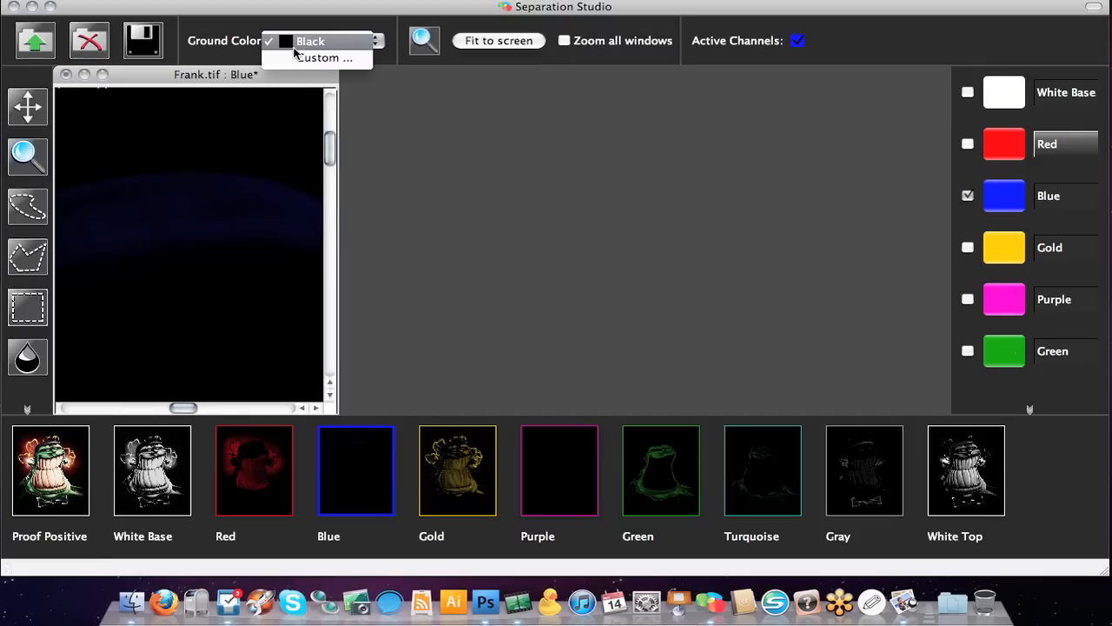
left_click(298, 57)
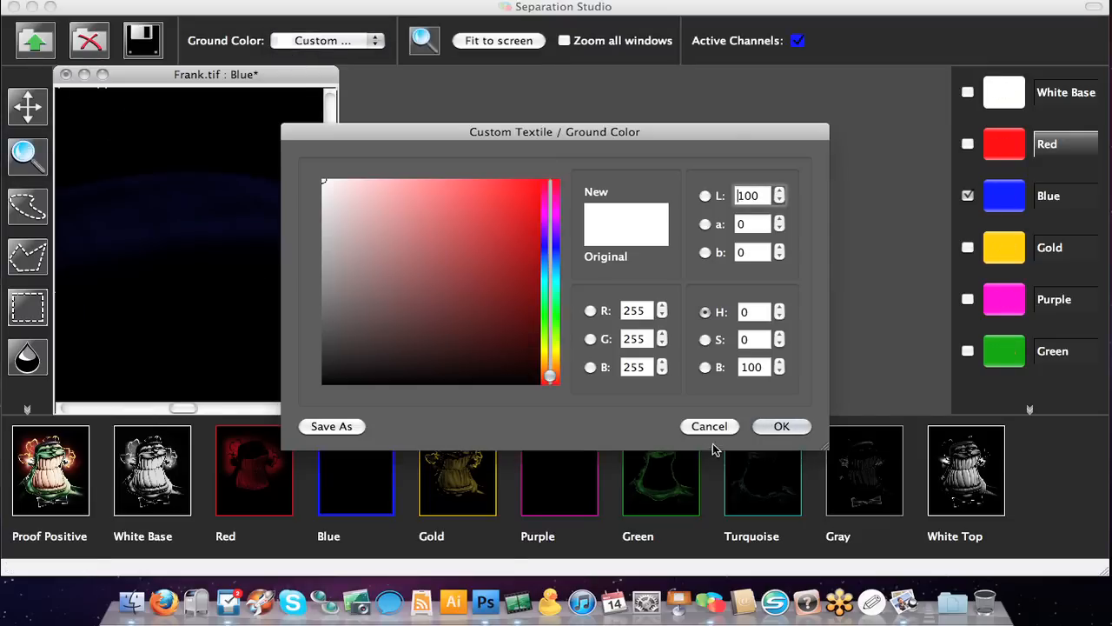
left_click(781, 426)
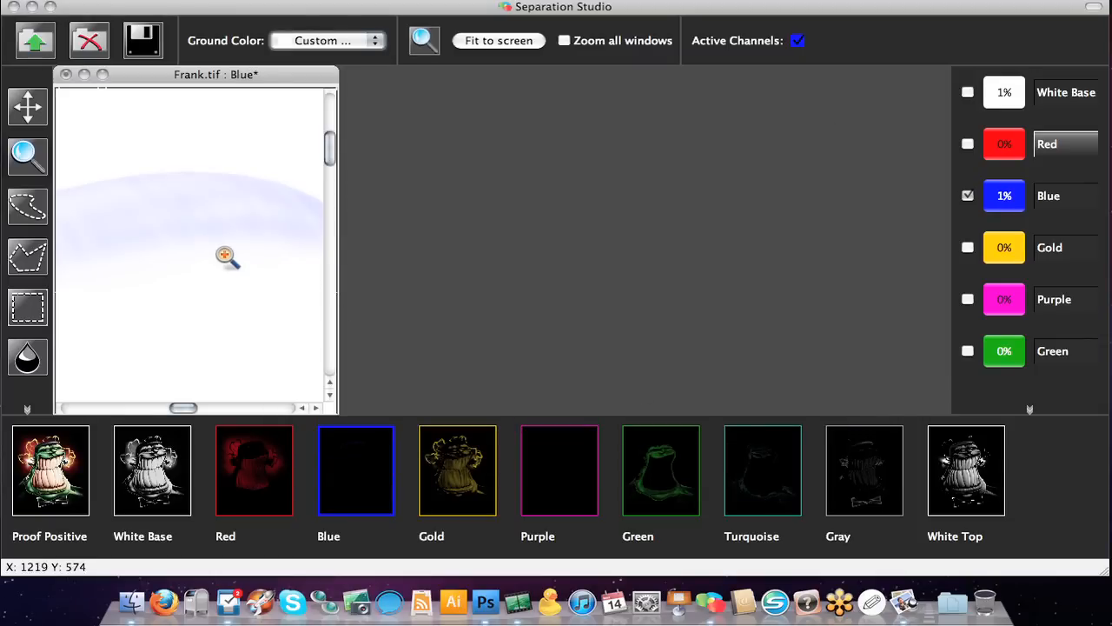
scroll(225, 254, "down", 8)
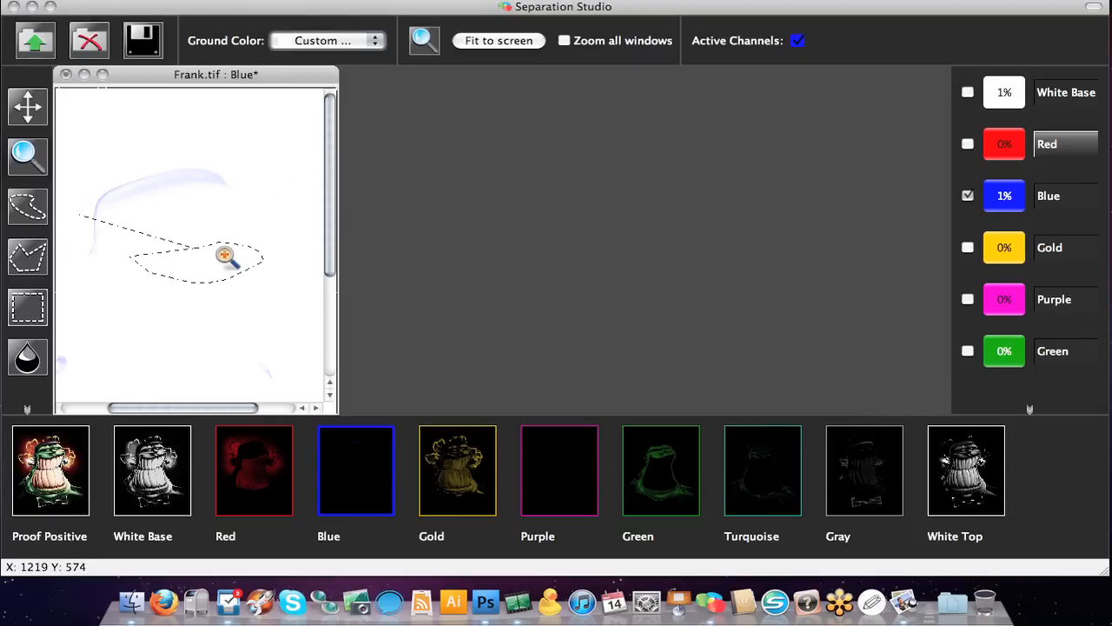
Step: Show the Proof Positive and set the ground color back to Black
left_click(29, 106)
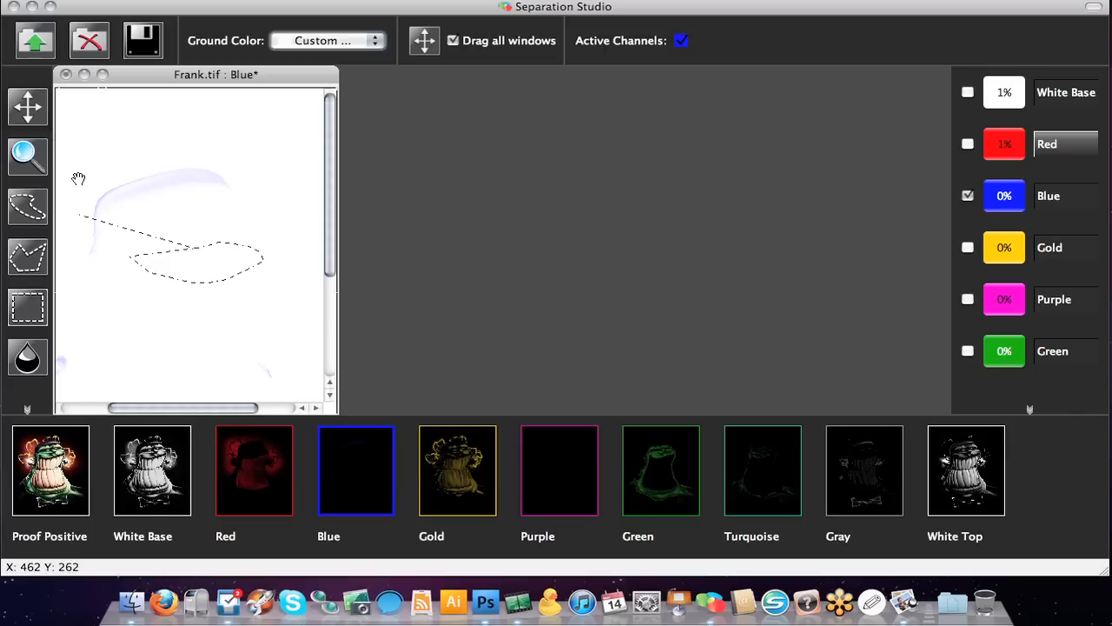
left_click(43, 473)
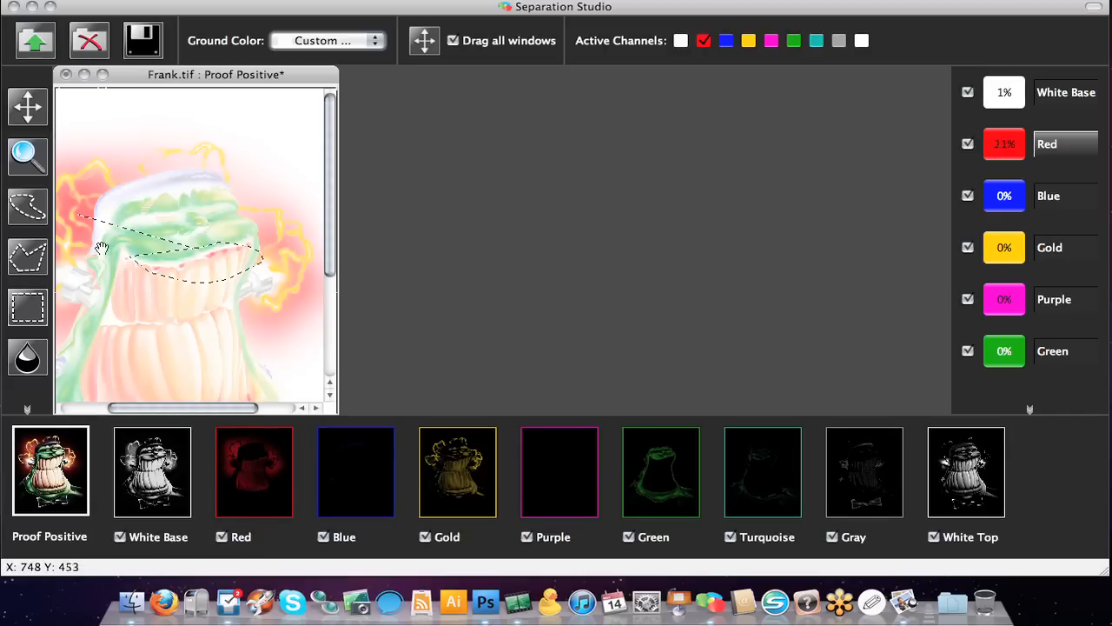
left_click(304, 44)
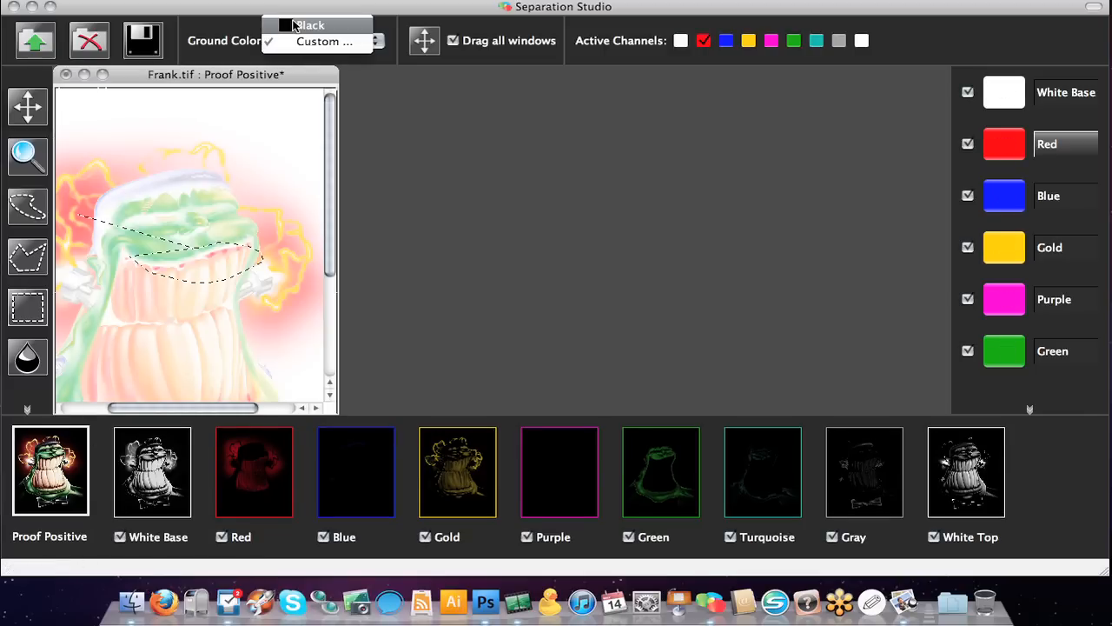
left_click(297, 24)
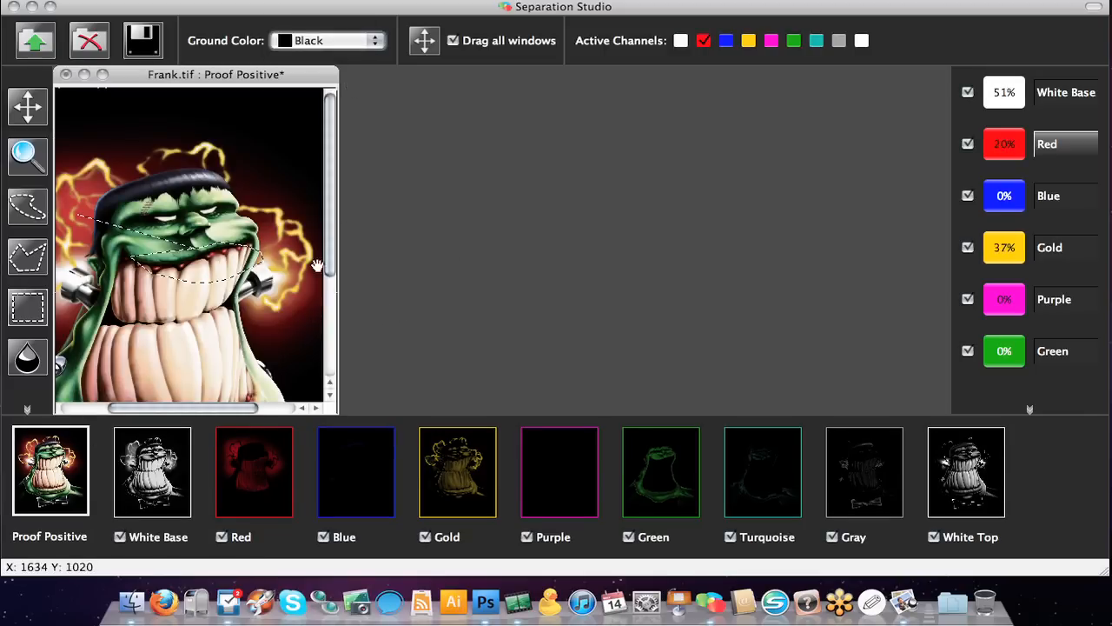
Step: Compare the Proof Positive with and without the Blue and Red channels, viewing the whole image fit to screen
left_click(324, 538)
left_click(324, 537)
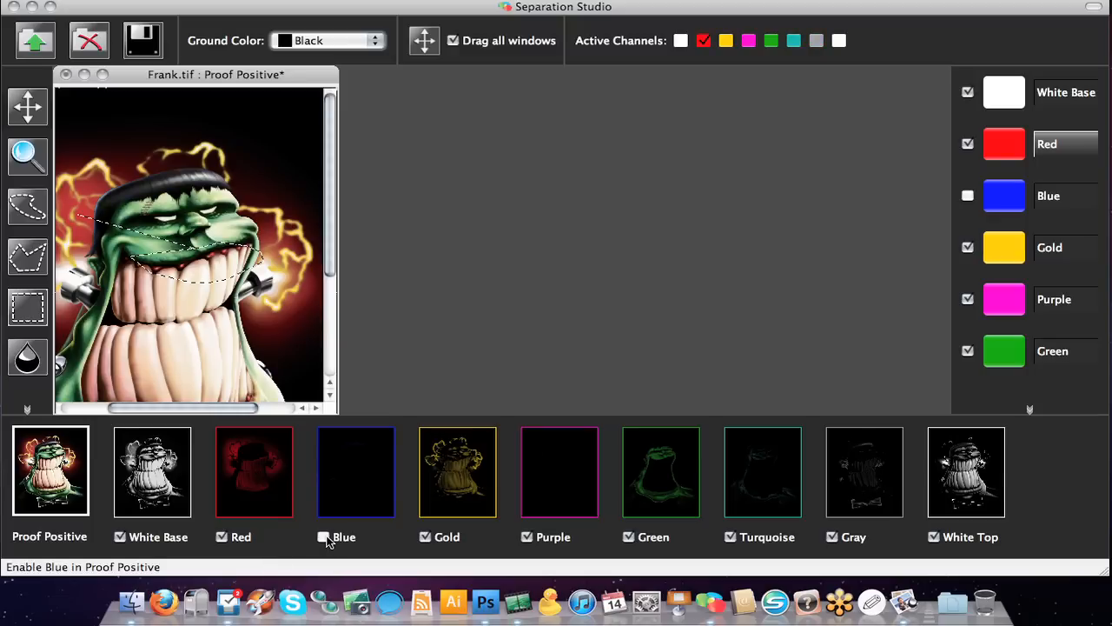
left_click(222, 538)
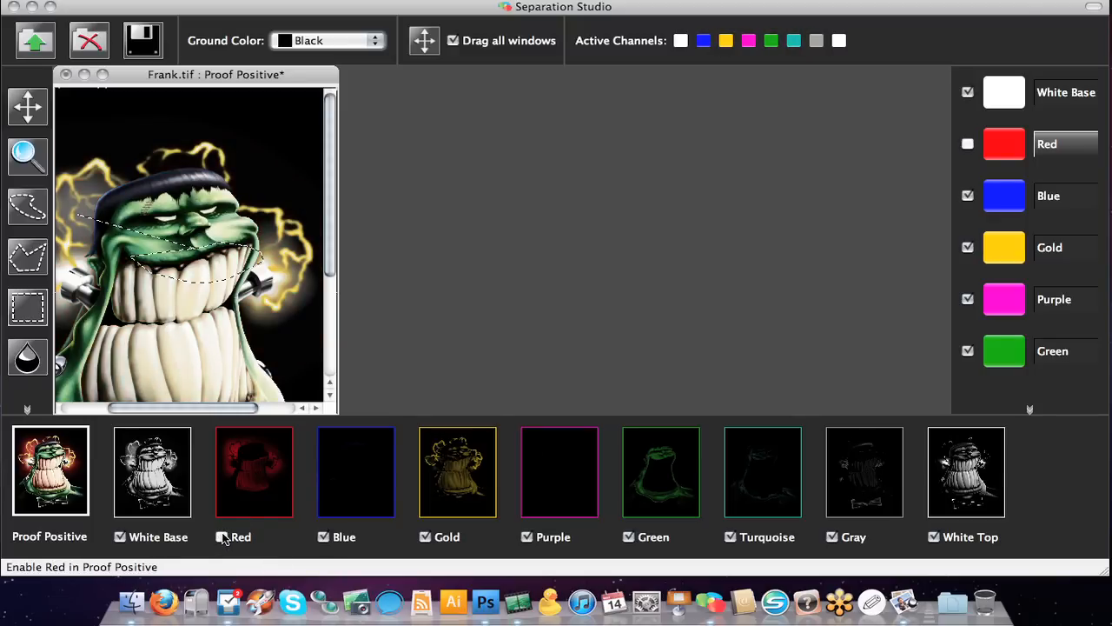
left_click(34, 169)
left_click(481, 44)
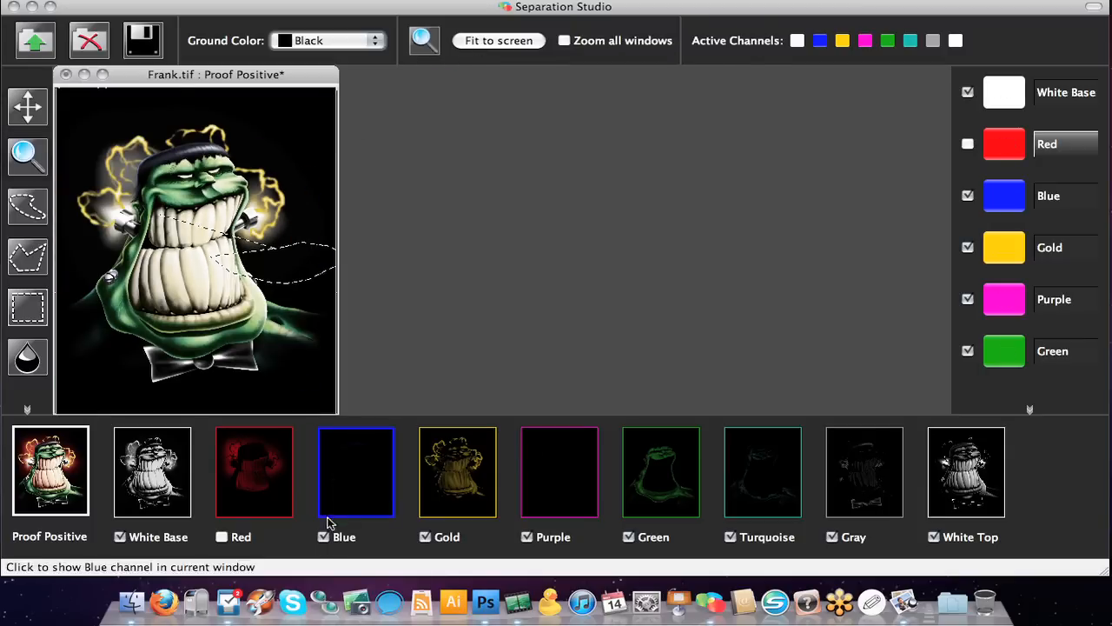
left_click(222, 537)
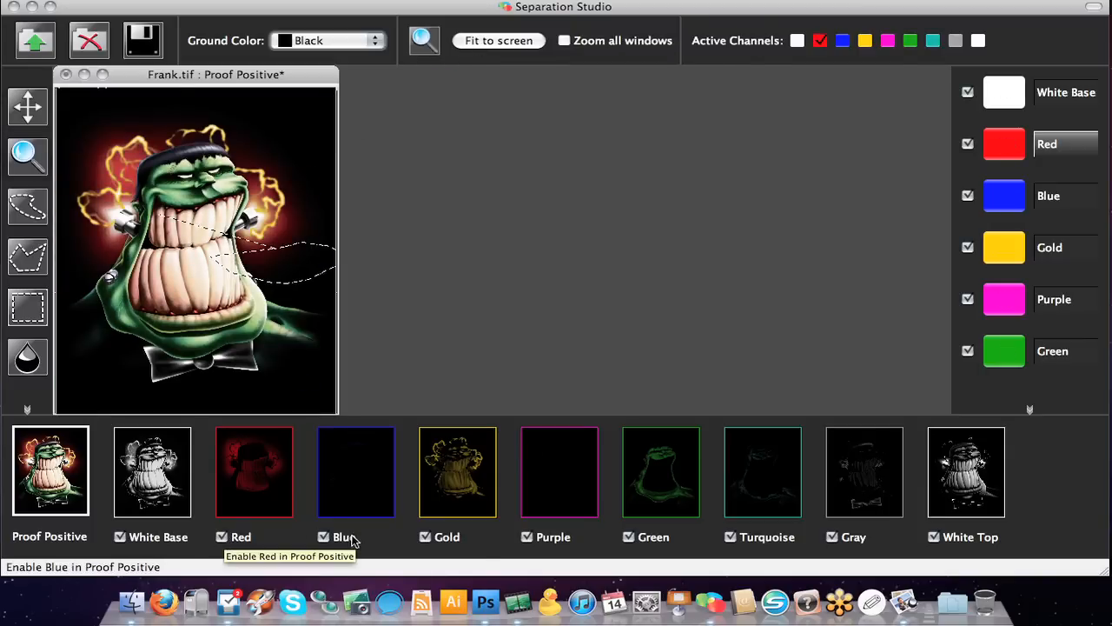
Step: Toggle the Blue channel repeatedly in the Proof Positive to judge its contribution, leaving it disabled
left_click(324, 538)
left_click(323, 538)
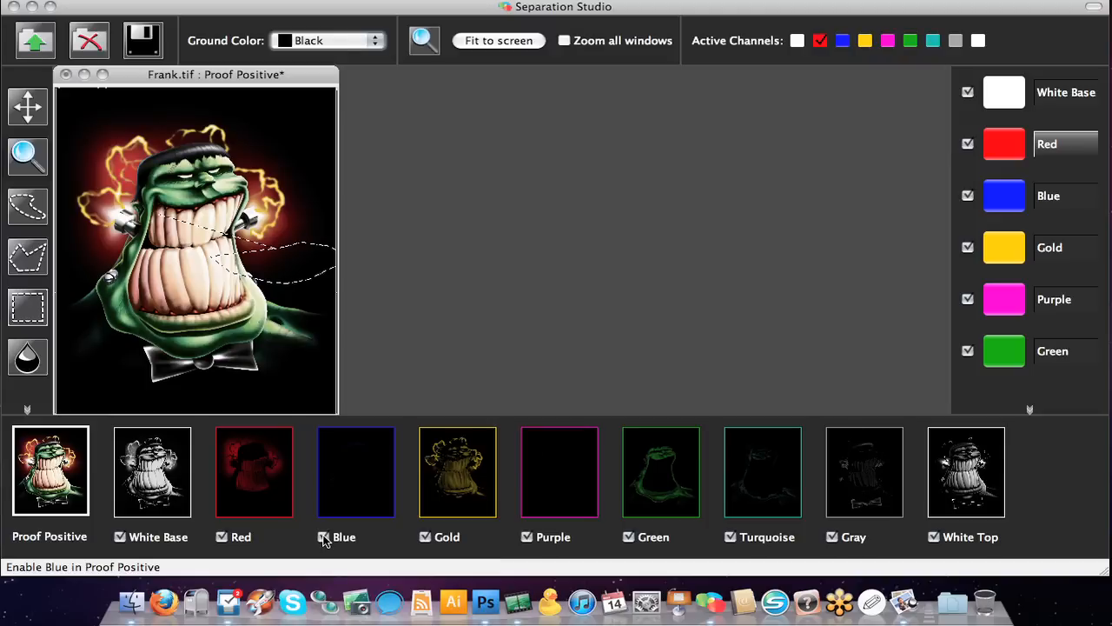
left_click(323, 538)
left_click(324, 538)
left_click(323, 538)
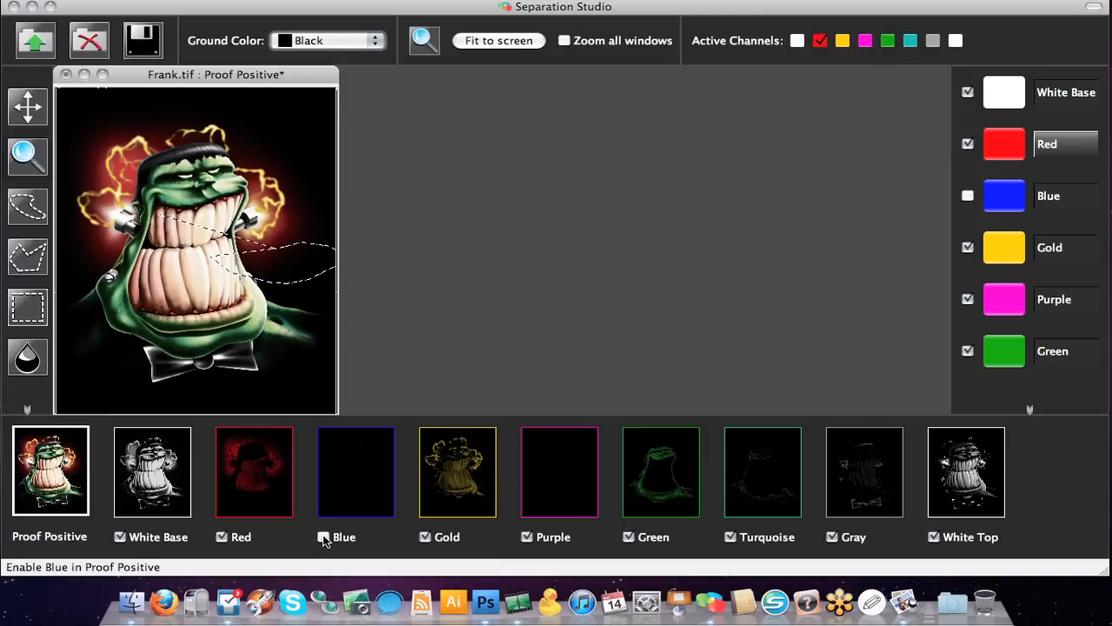
Step: Delete the Blue and Purple channels, comparing the Proof Positive with and without Purple before removing that channel
right_click(349, 475)
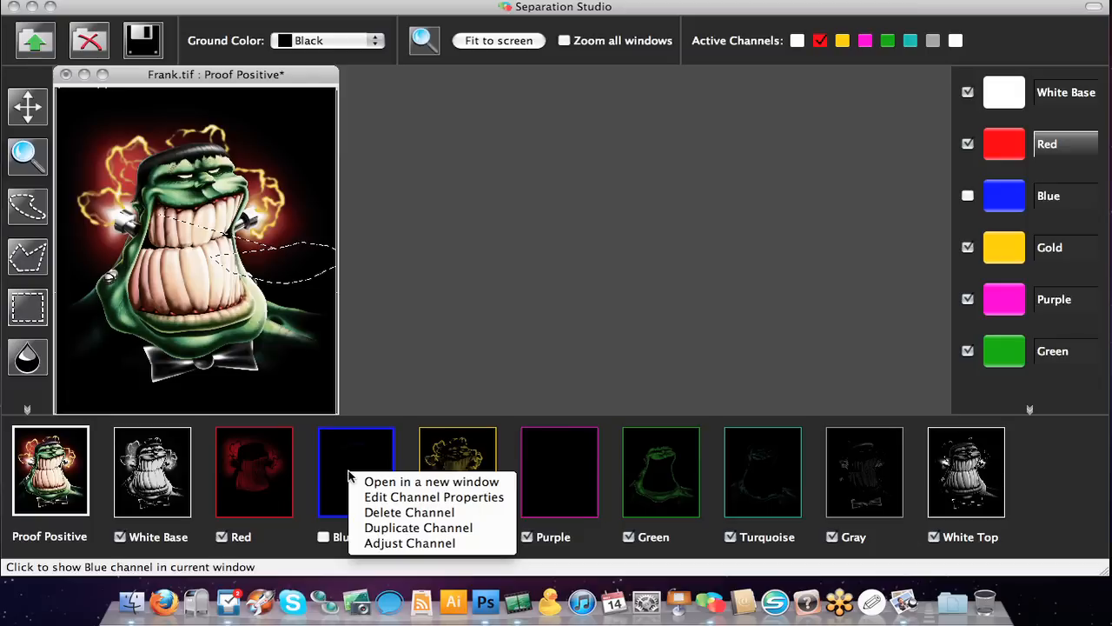
left_click(376, 514)
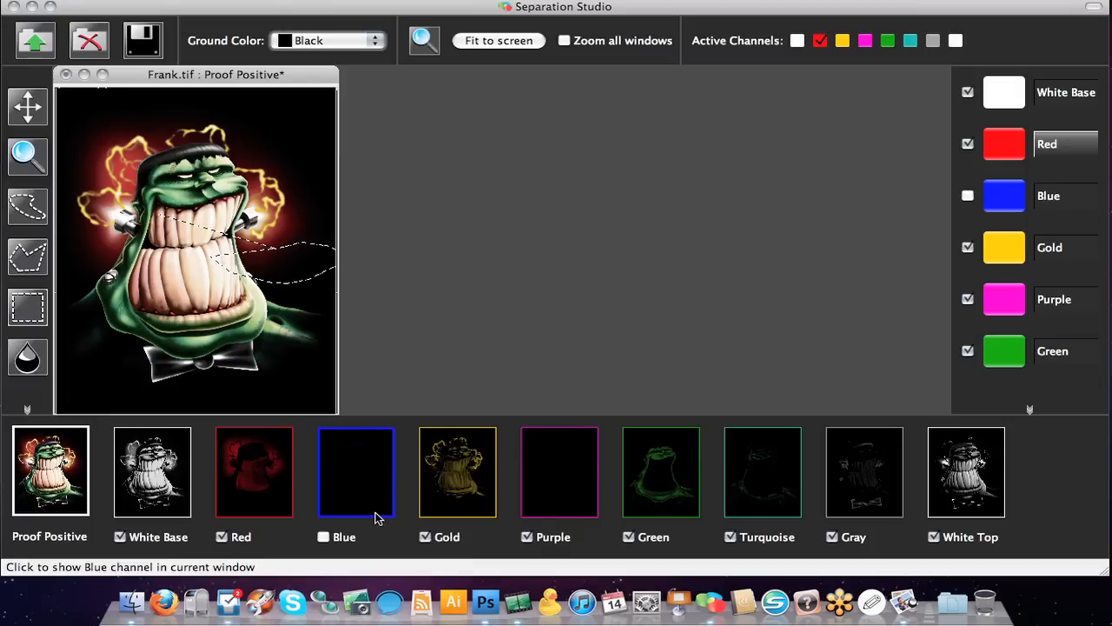
left_click(425, 537)
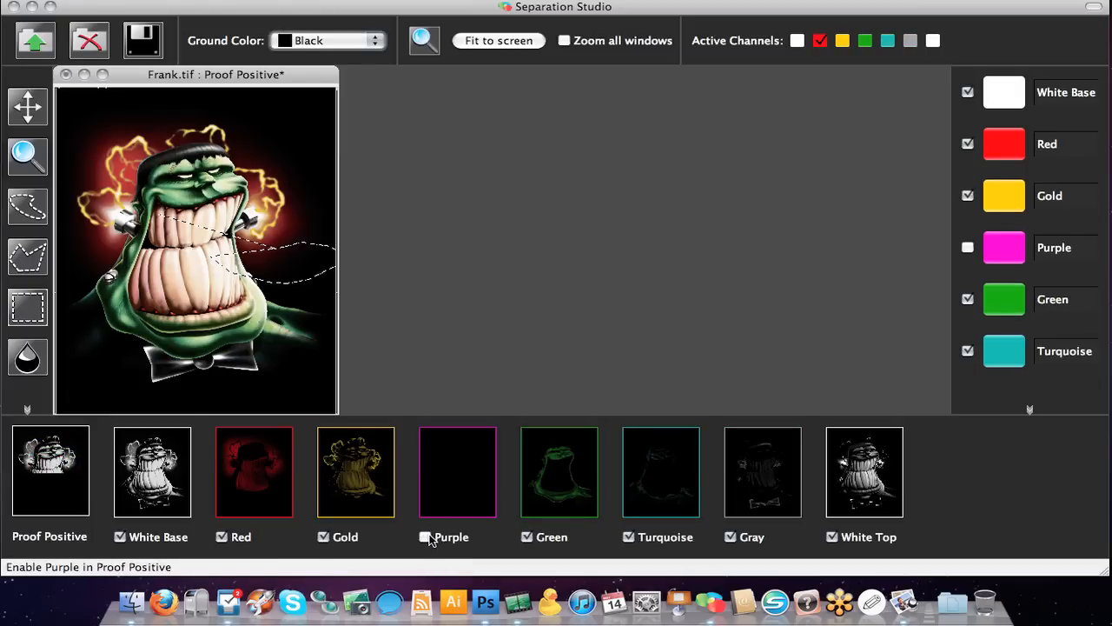
left_click(425, 537)
left_click(425, 537)
left_click(424, 537)
right_click(440, 473)
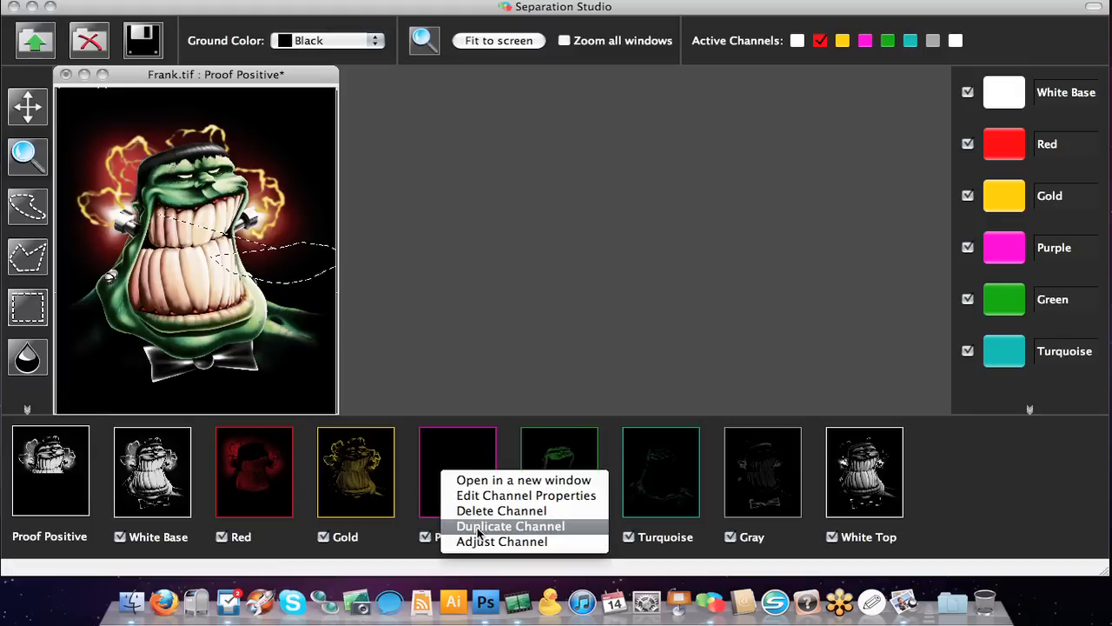
left_click(479, 512)
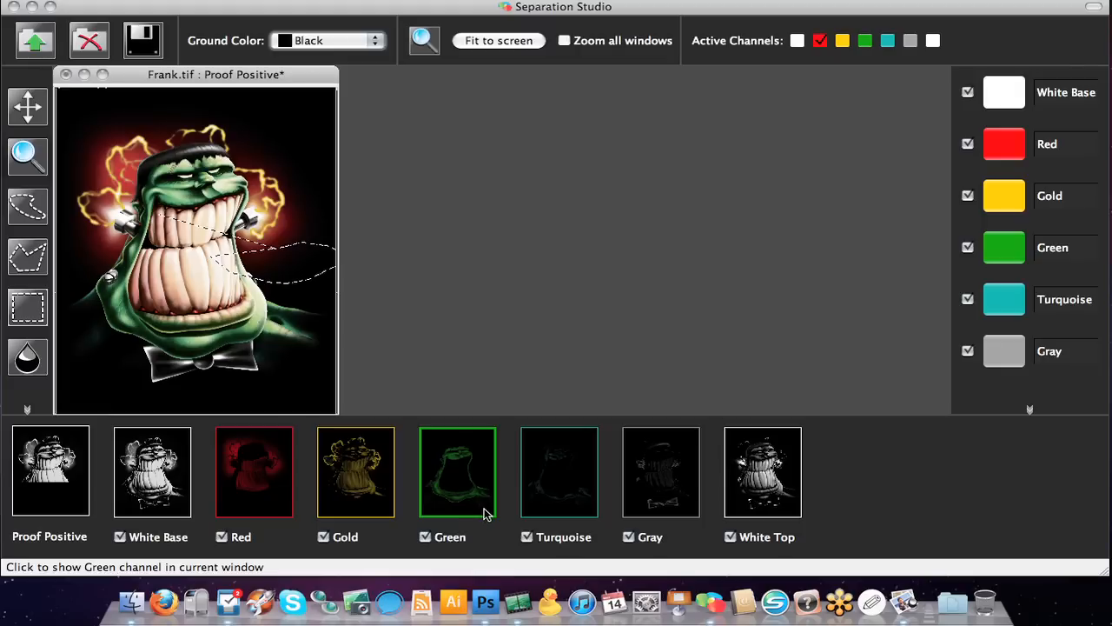
Step: Inspect the Turquoise channel on its own, and compare the Proof Positive with and without Turquoise
left_click(549, 460)
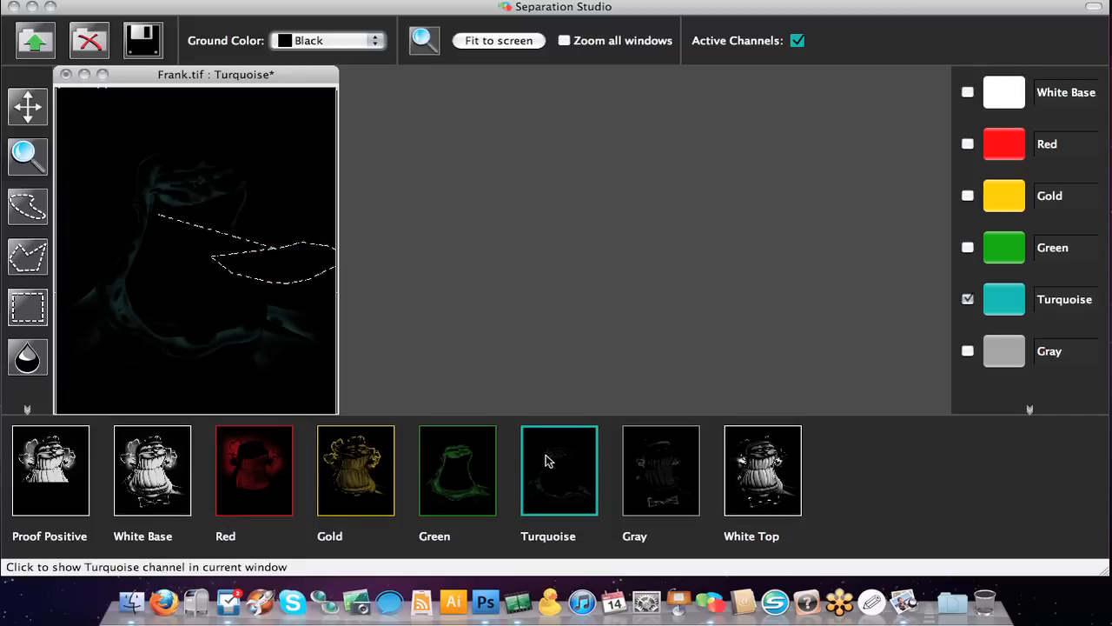
left_click(168, 197)
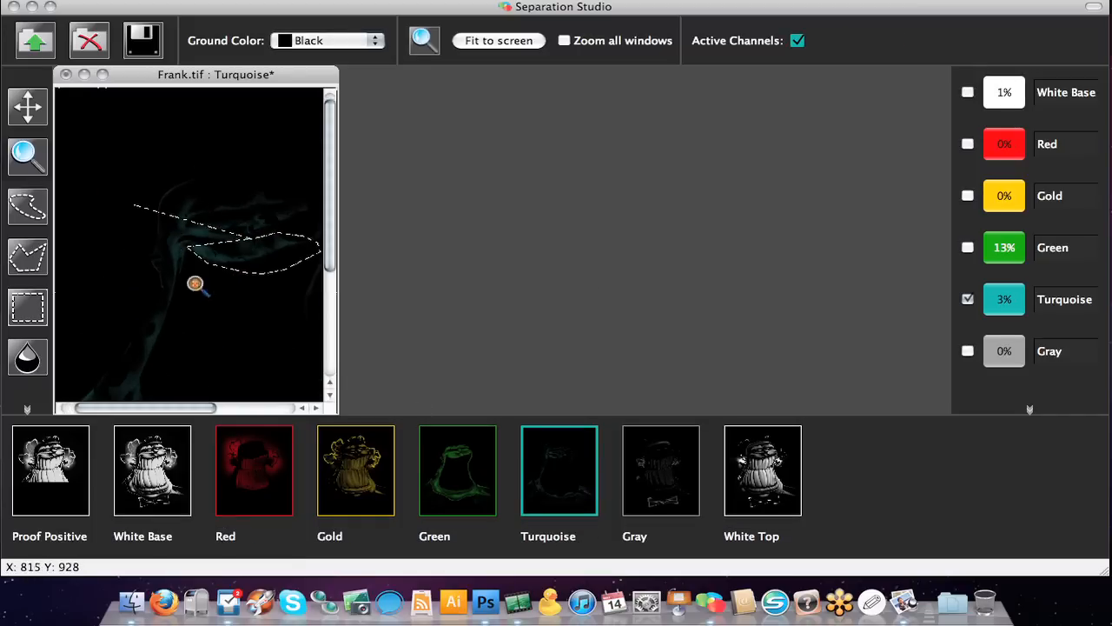
left_click(56, 473)
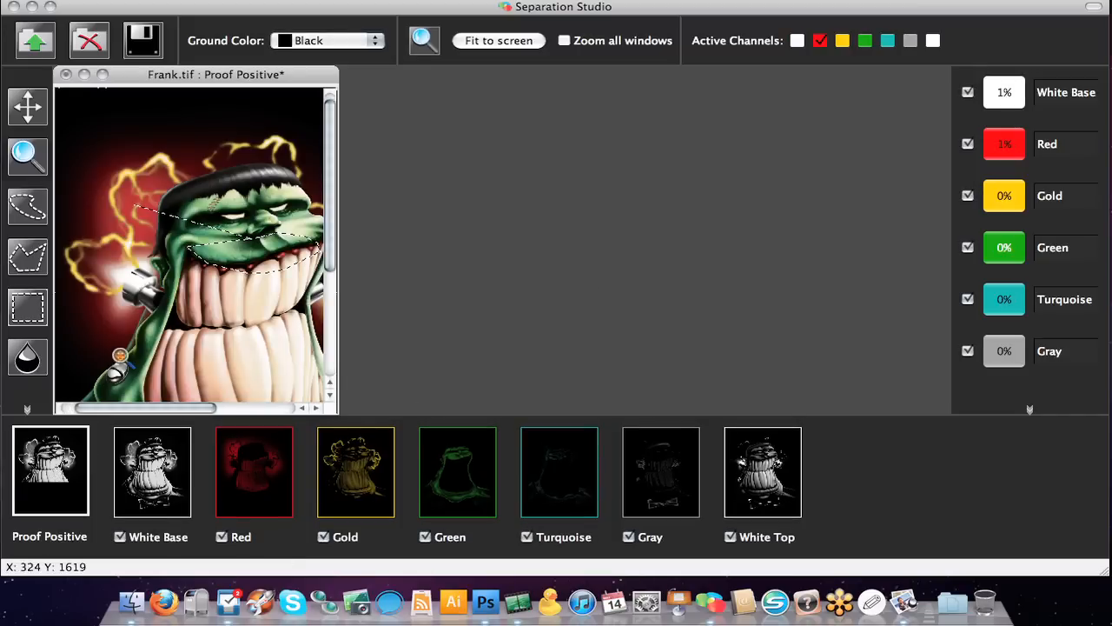
left_click(527, 537)
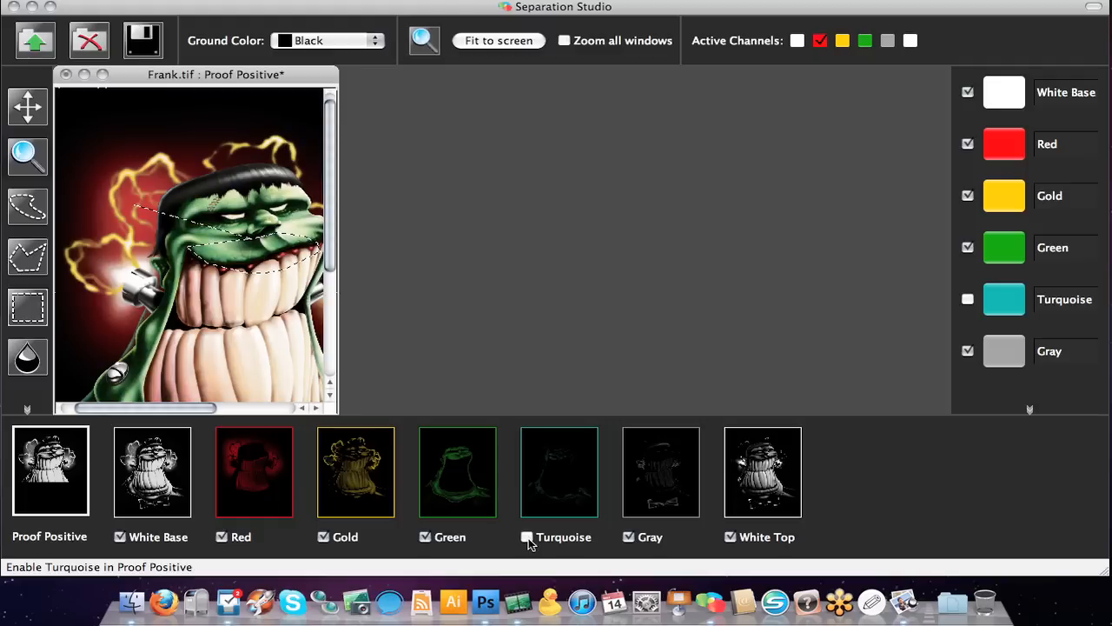
left_click(527, 538)
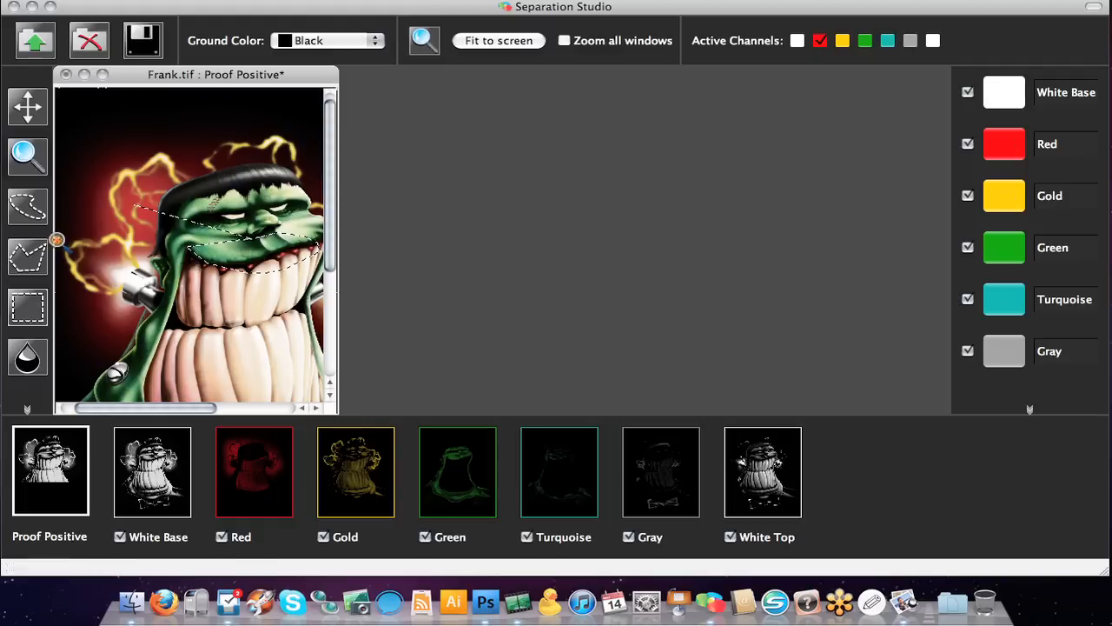
Step: Examine the green skin beside the neck bolt up close in the Proof Positive, toggling Turquoise repeatedly to judge its contribution
left_click_drag(99, 273, 244, 384)
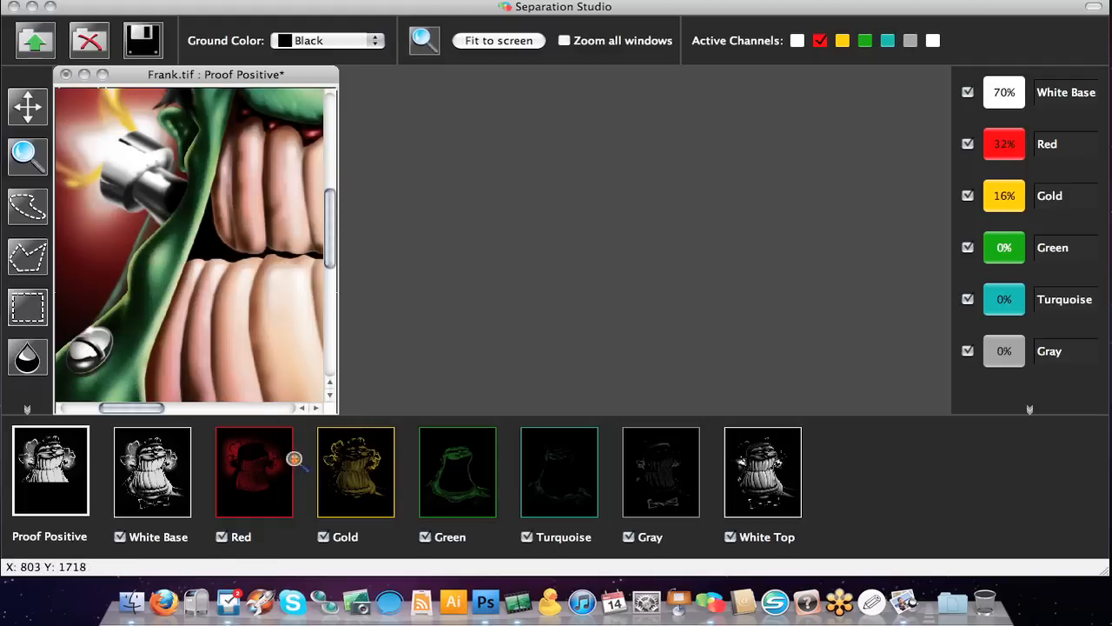
left_click(525, 538)
left_click(525, 539)
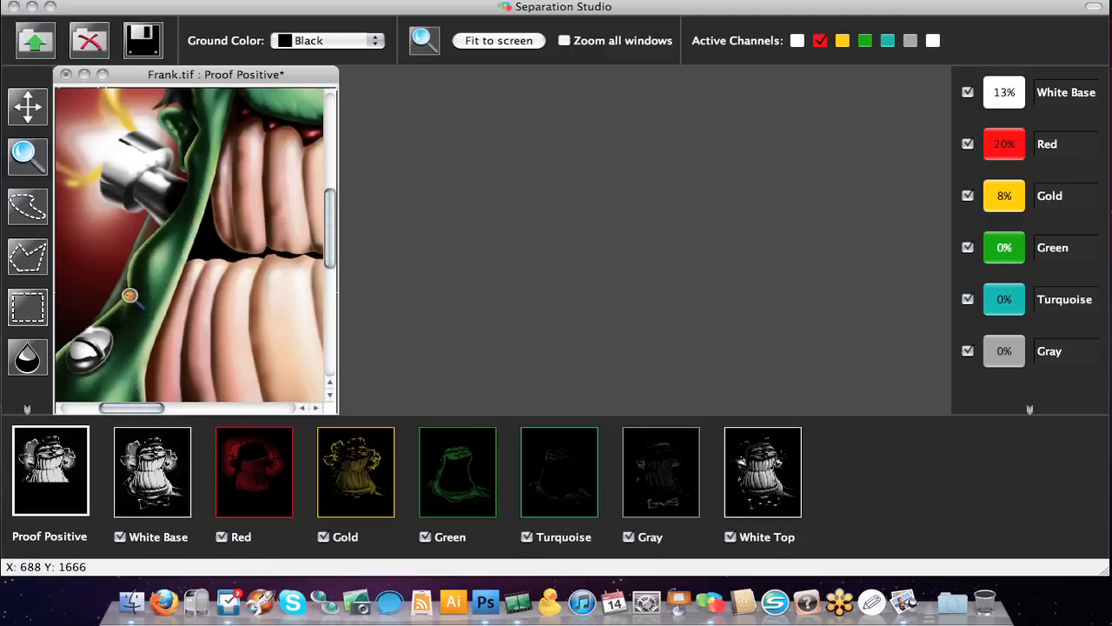
left_click_drag(80, 182, 275, 345)
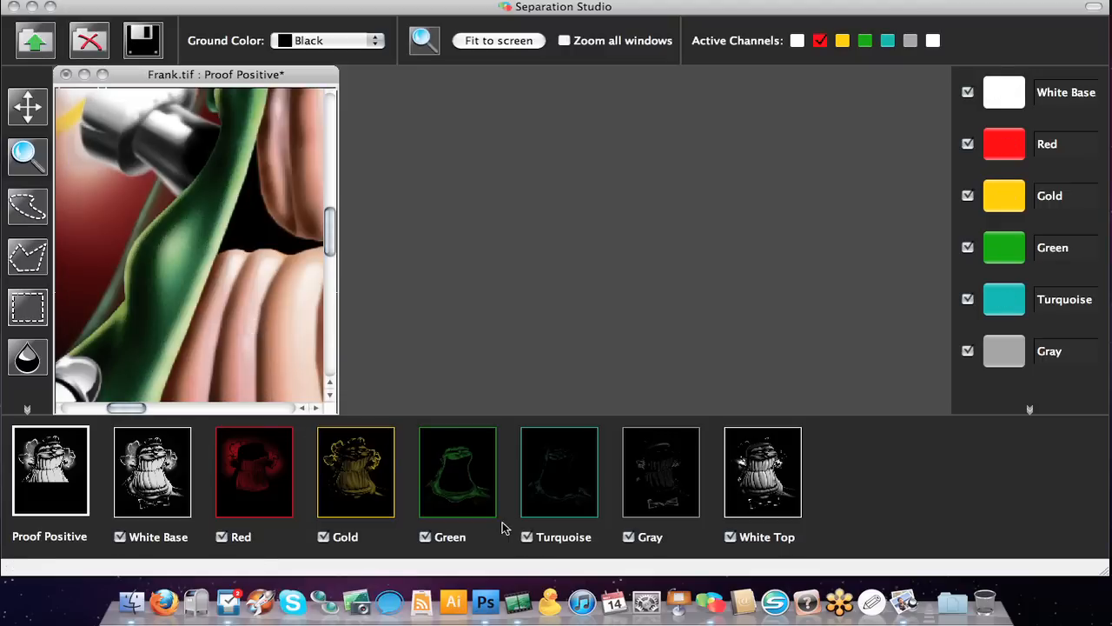
left_click(526, 539)
left_click(526, 539)
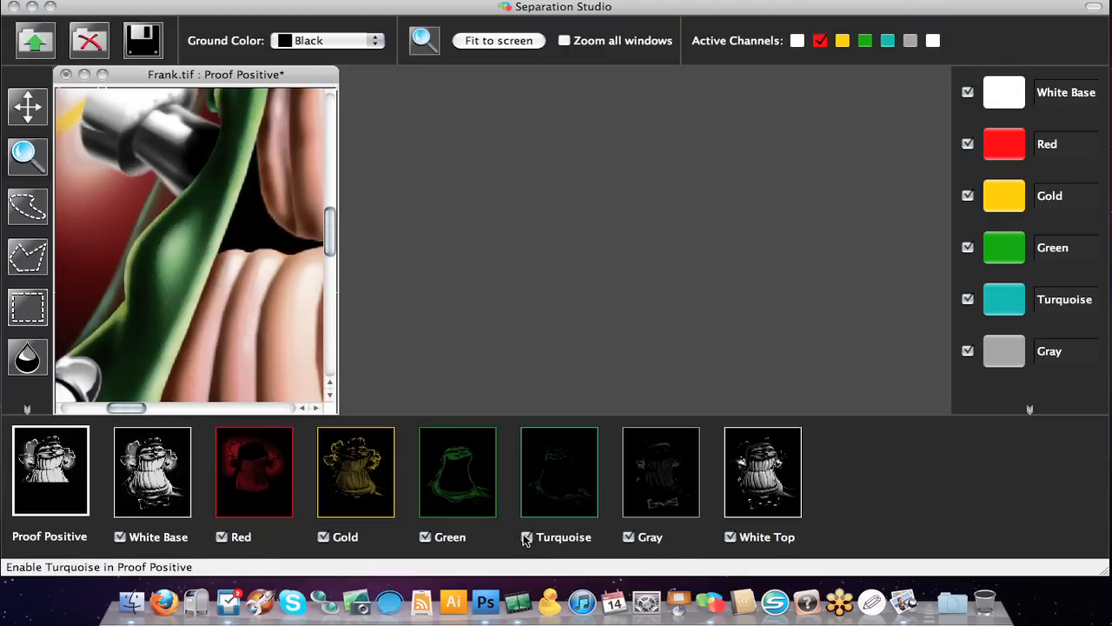
left_click(526, 538)
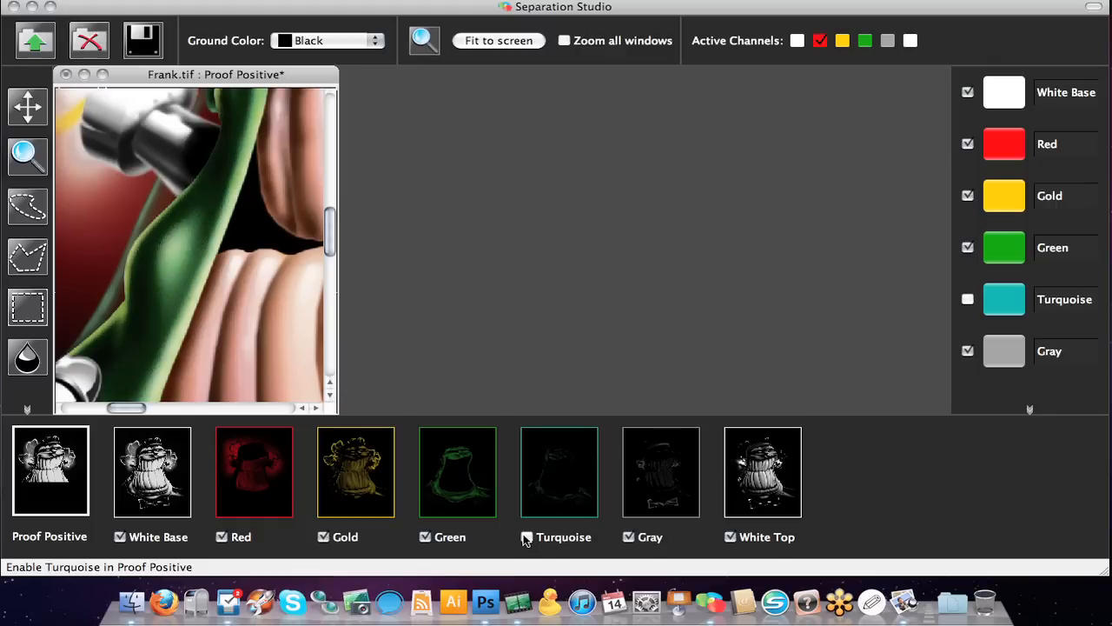
left_click(526, 539)
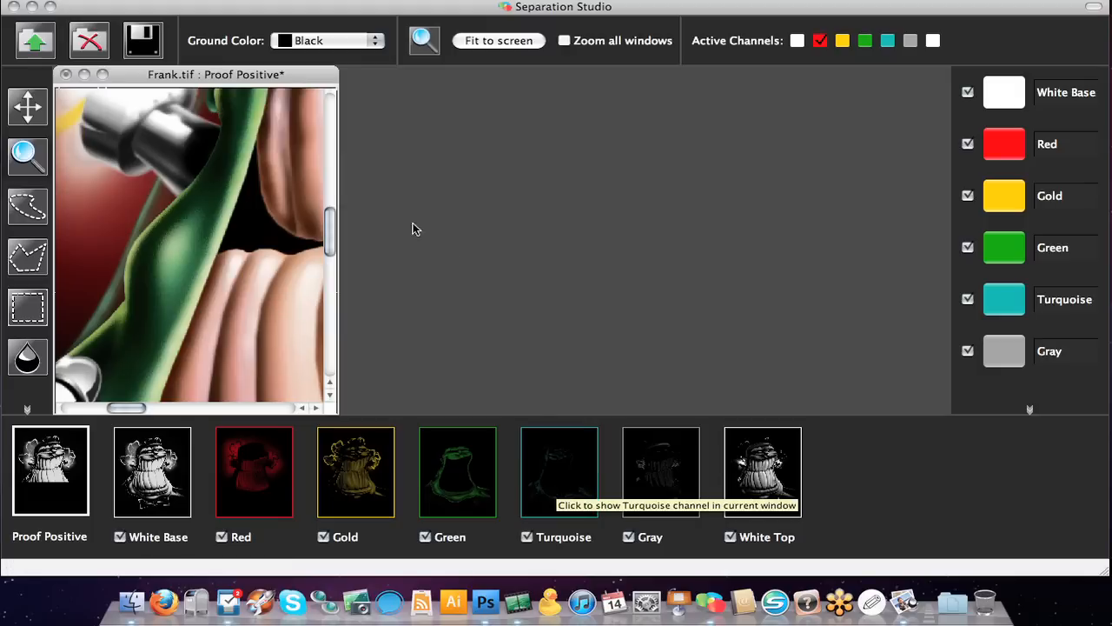
Step: Examine the Turquoise channel on its own, up close and fit to screen, and review the Merge Turquoise command
left_click(287, 1)
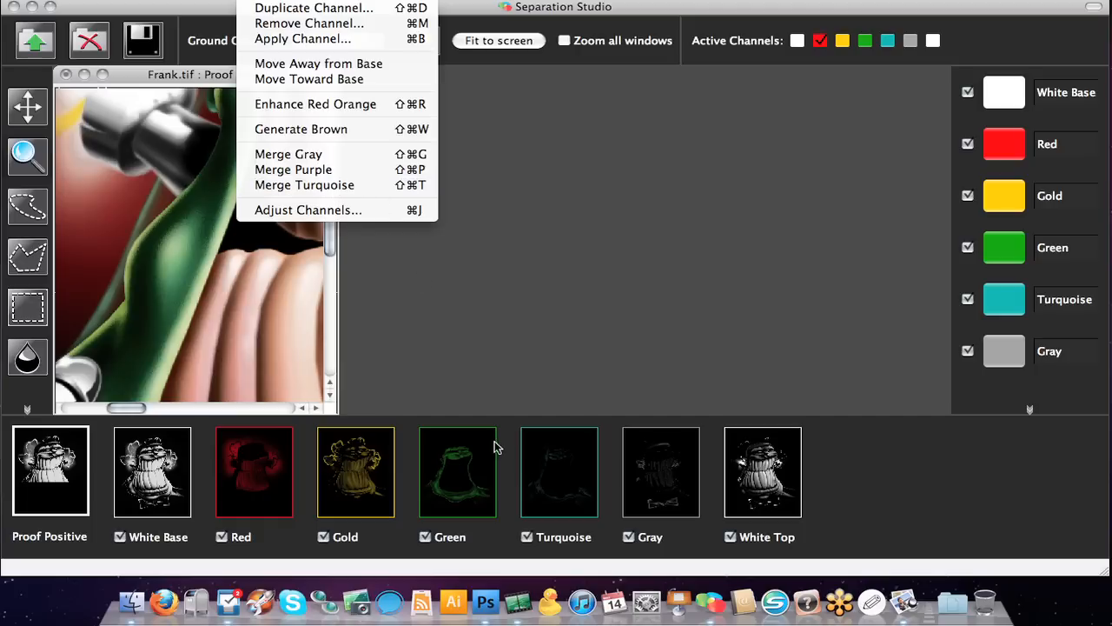
left_click(572, 481)
left_click(557, 490)
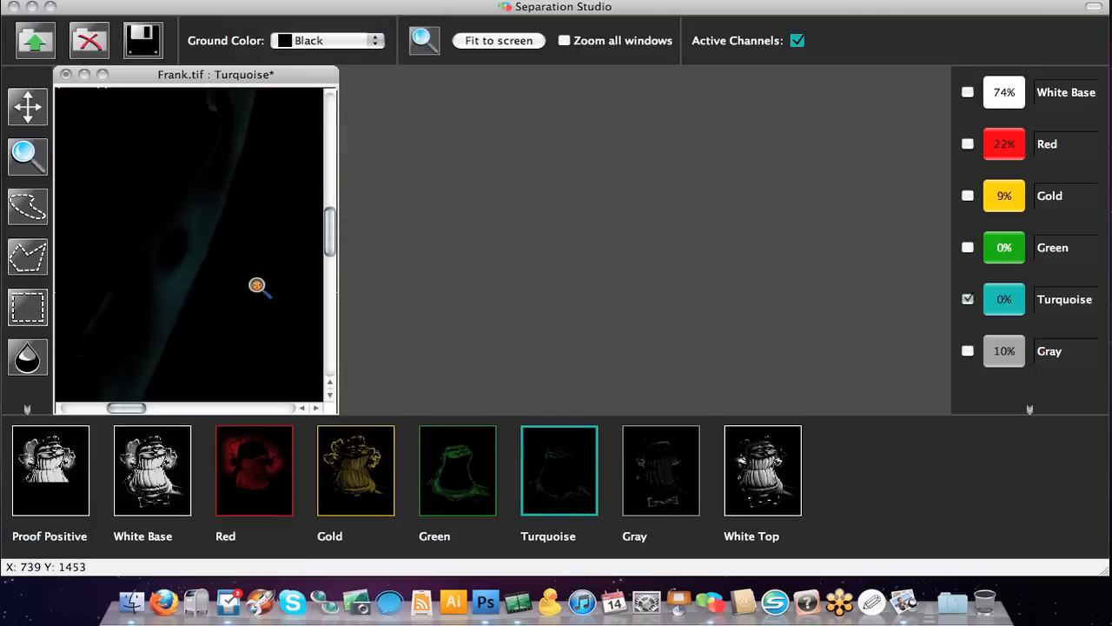
scroll(179, 186, "up", 3)
scroll(179, 185, "up", 3)
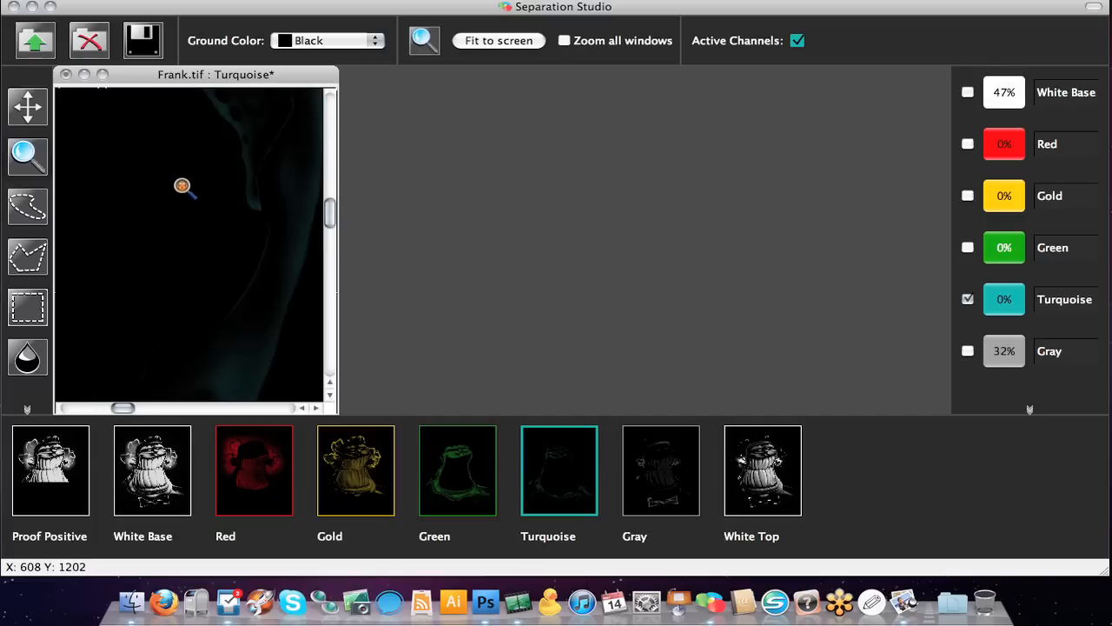
left_click(507, 46)
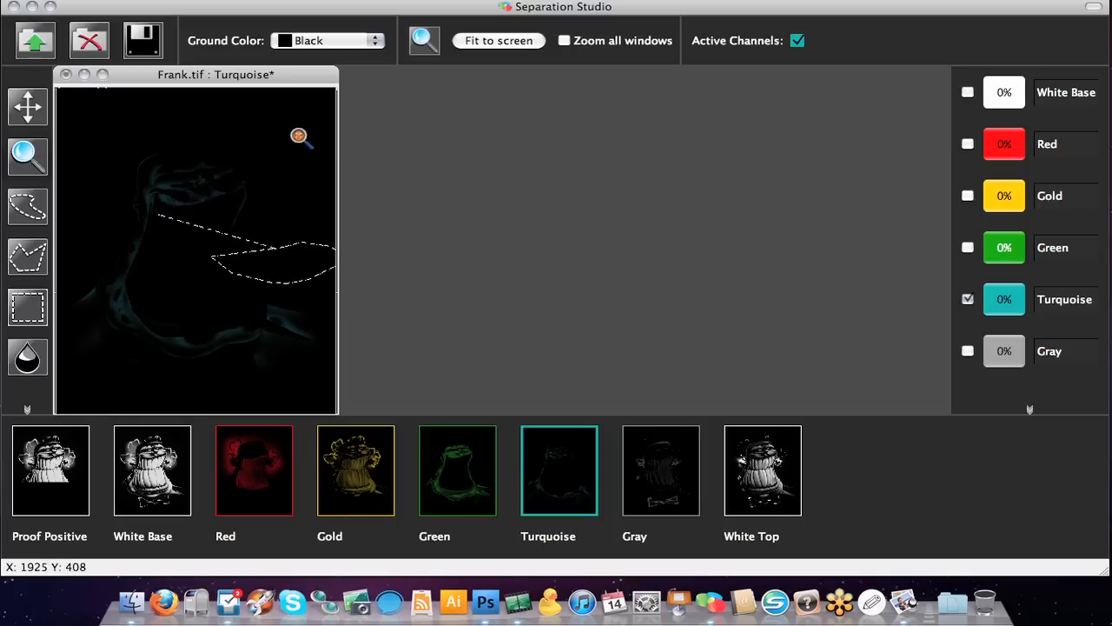
left_click(260, 0)
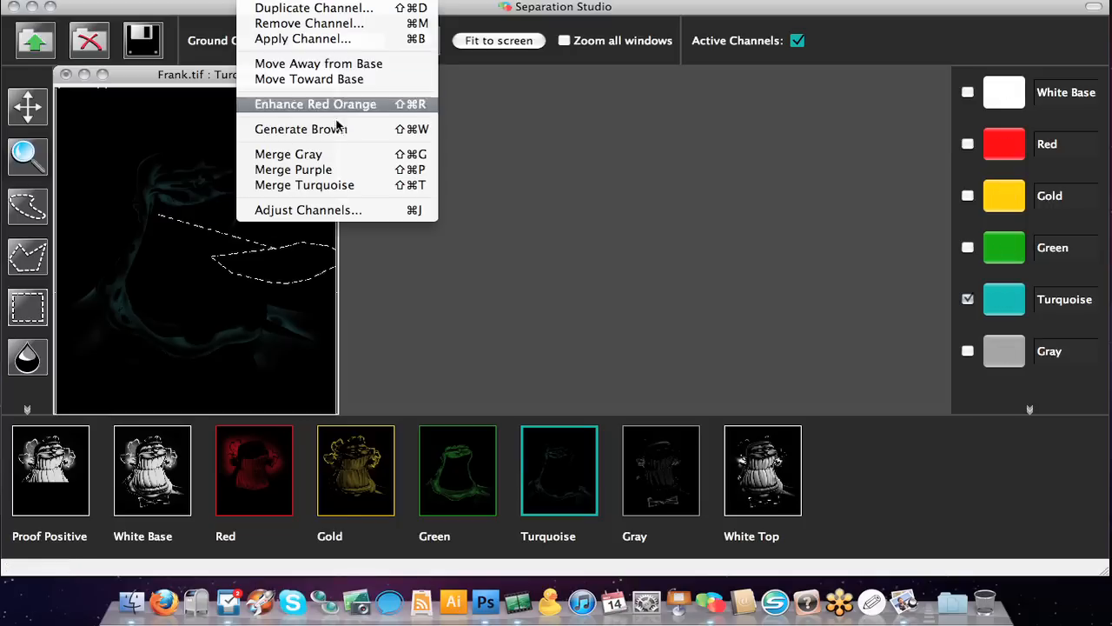
left_click(331, 185)
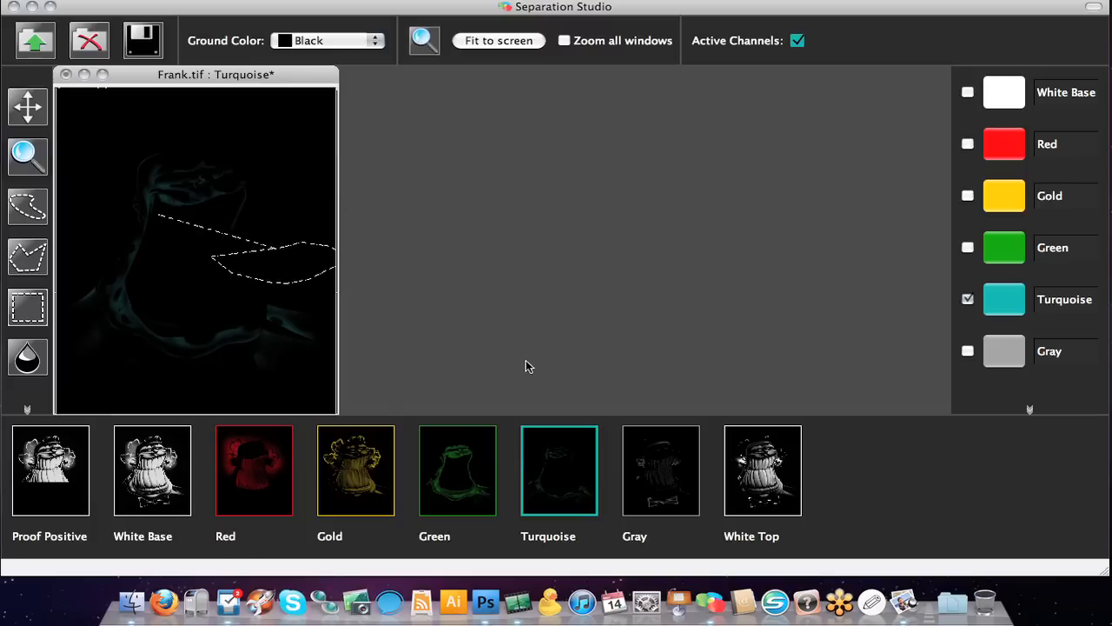
Step: Return to the Proof Positive and delete the Turquoise channel
left_click(39, 443)
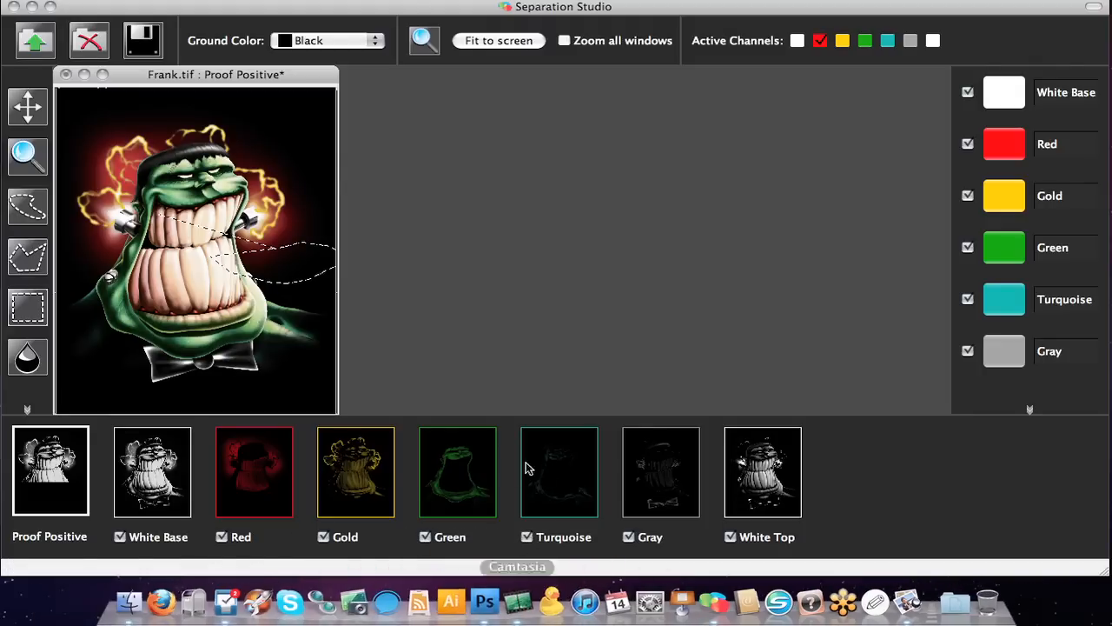
right_click(574, 469)
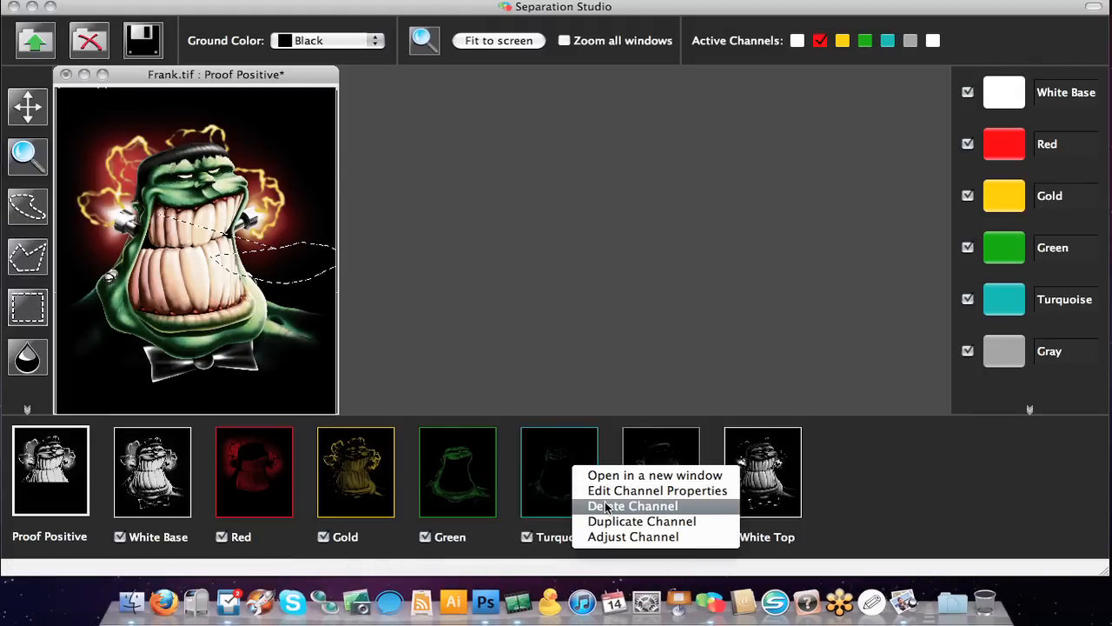
left_click(606, 507)
Step: Inspect the Gray channel on its own, and compare the full Proof Positive with and without Gray
left_click(578, 484)
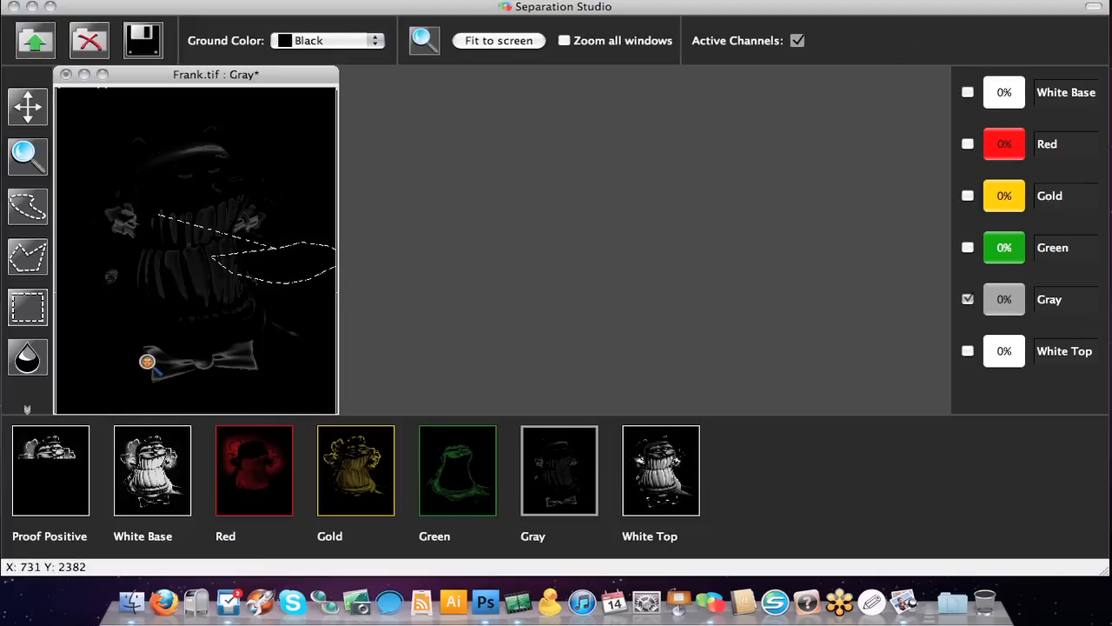
mouse_move(2, 623)
left_click(120, 425)
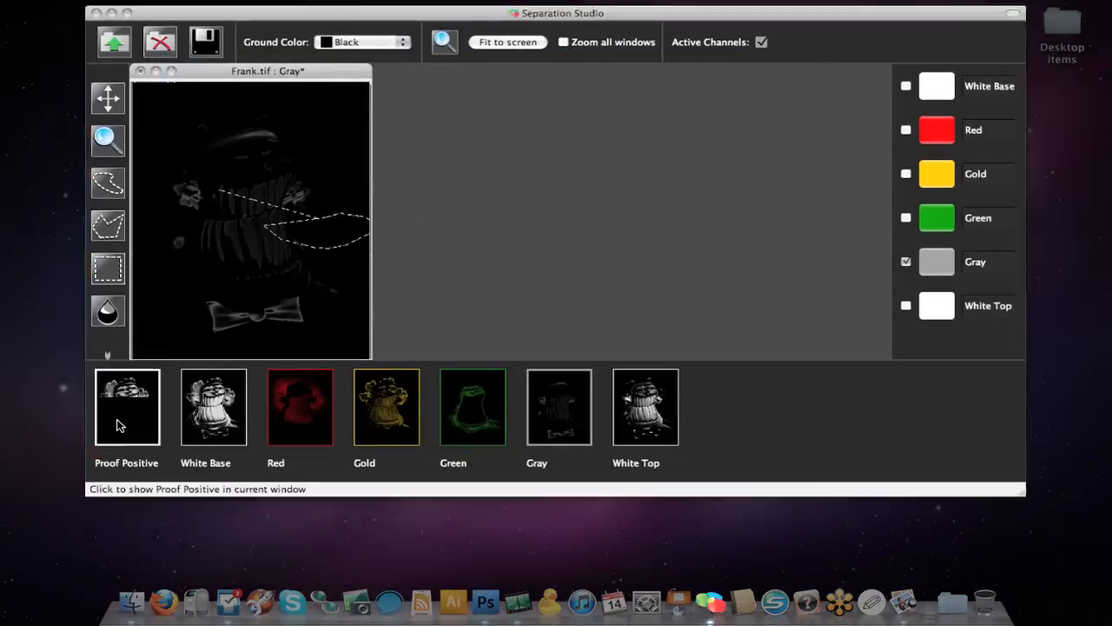
left_click(73, 467)
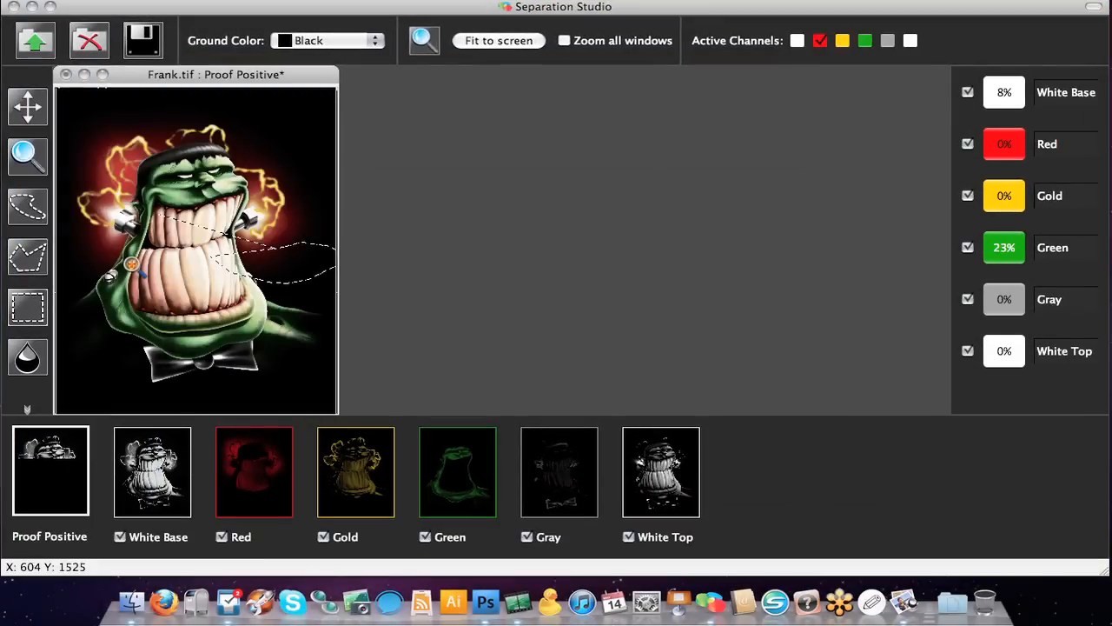
left_click(526, 537)
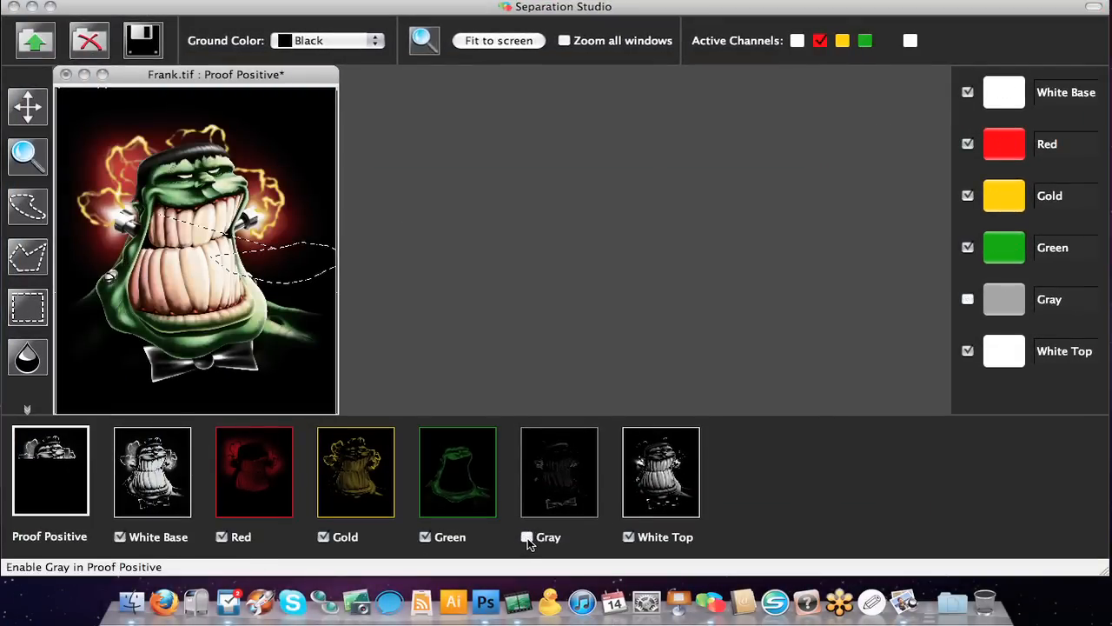
left_click(527, 537)
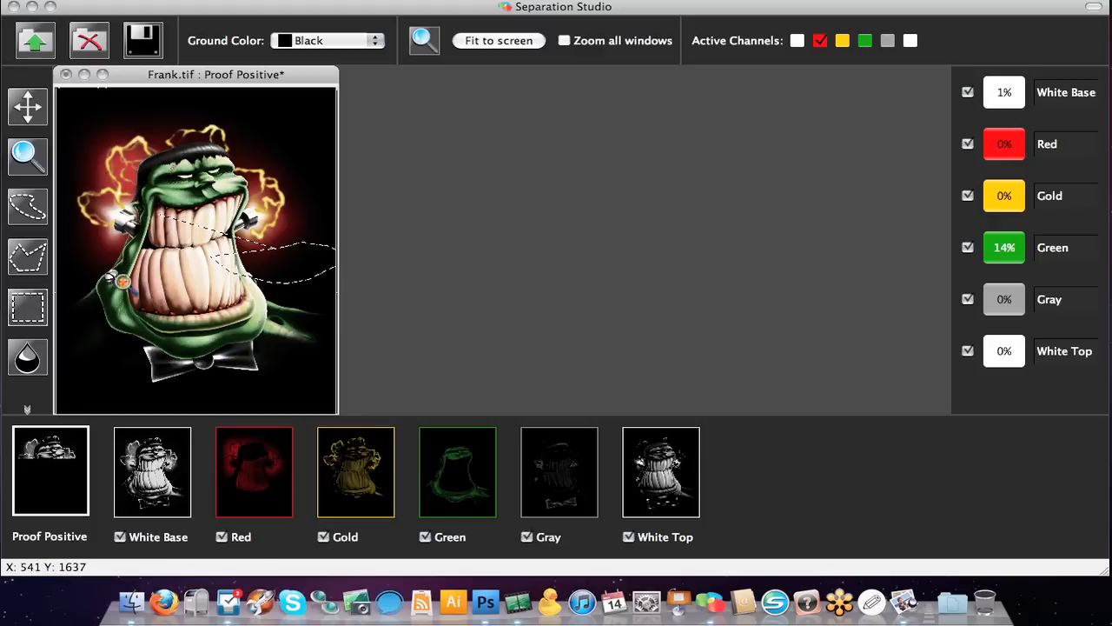
Step: Examine the bow tie up close in the Proof Positive, toggling Gray to judge its contribution and leaving it enabled
left_click_drag(133, 318, 278, 393)
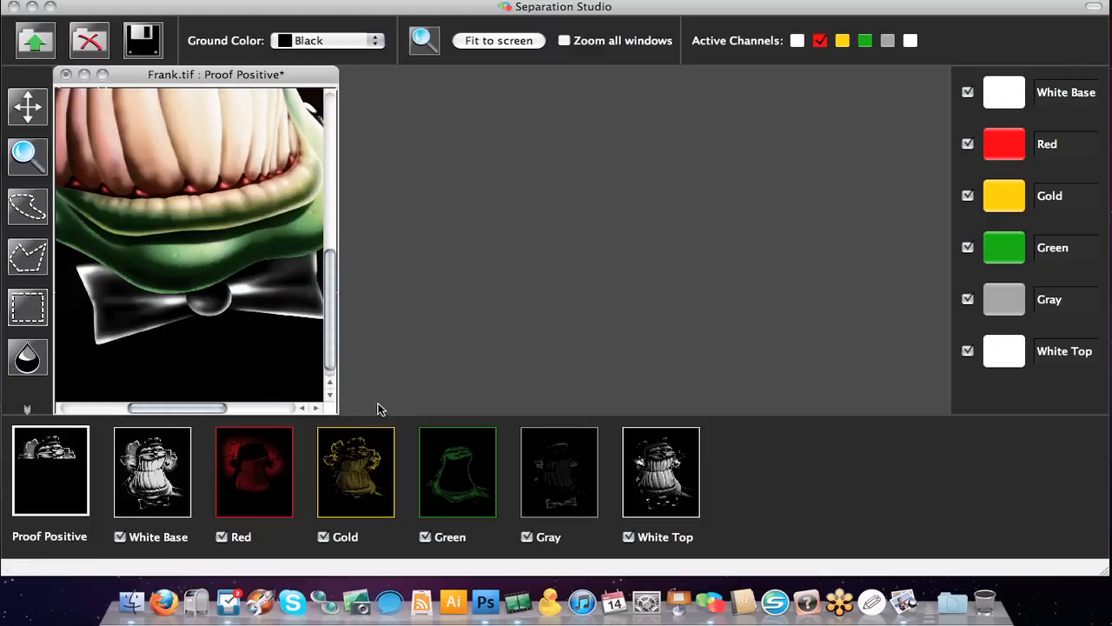
left_click(527, 537)
left_click(526, 537)
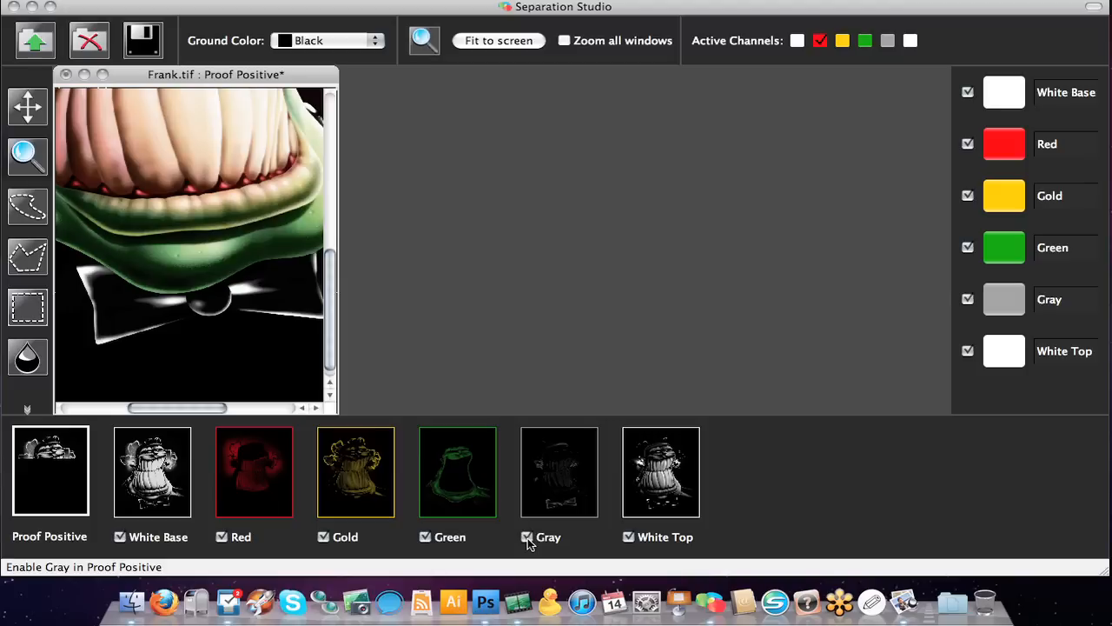
left_click(526, 537)
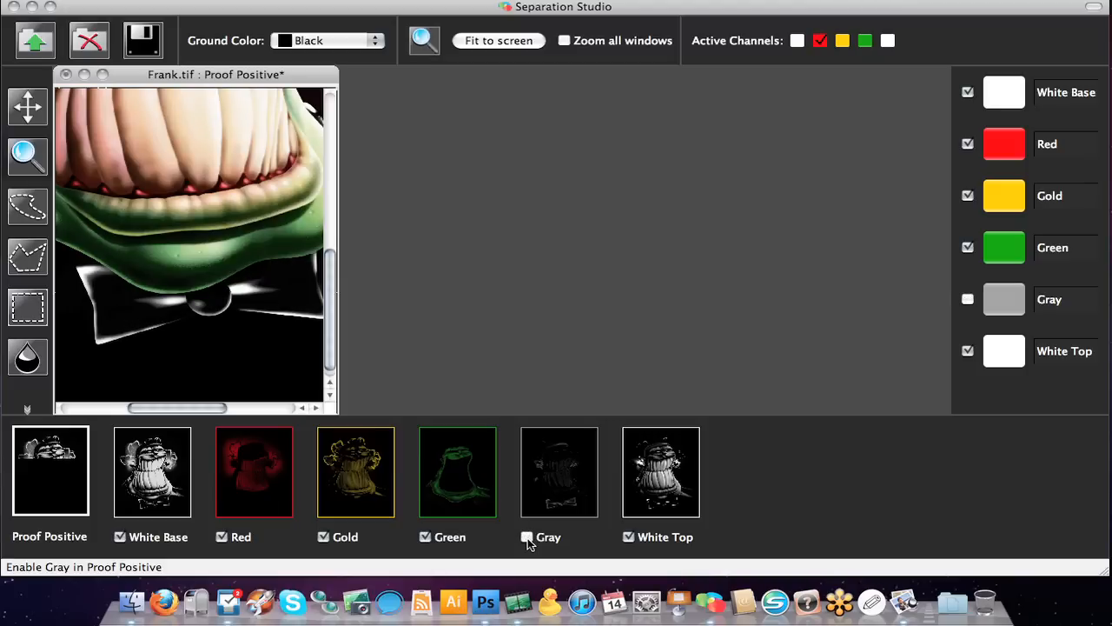
left_click(527, 539)
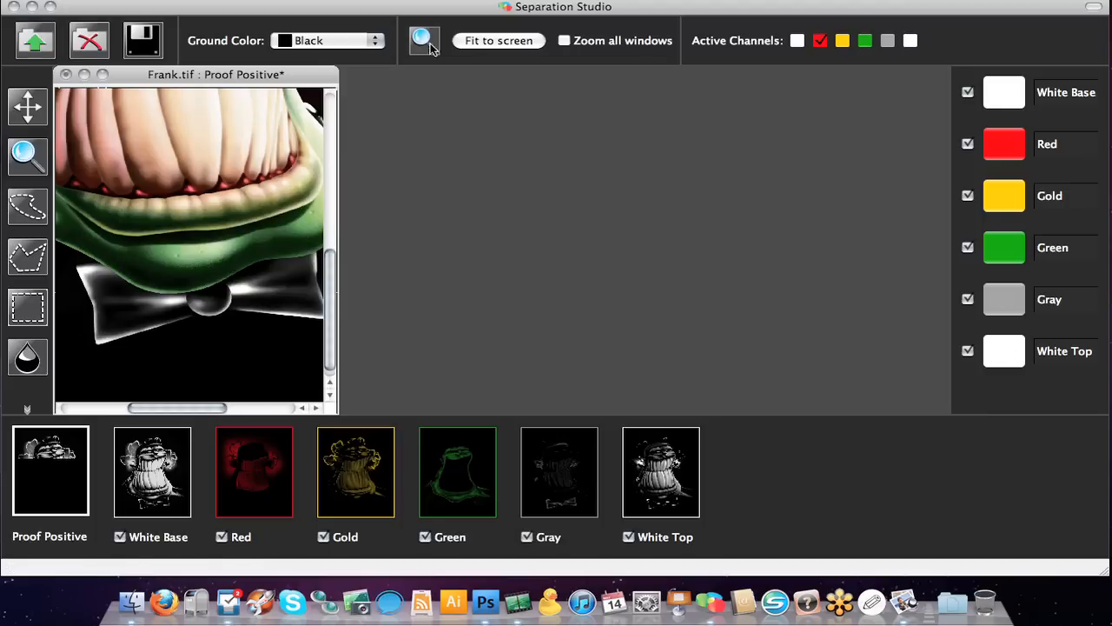
Step: Examine the neck bolt up close in the Proof Positive, toggling Gray to judge its contribution and leaving it enabled
left_click(499, 40)
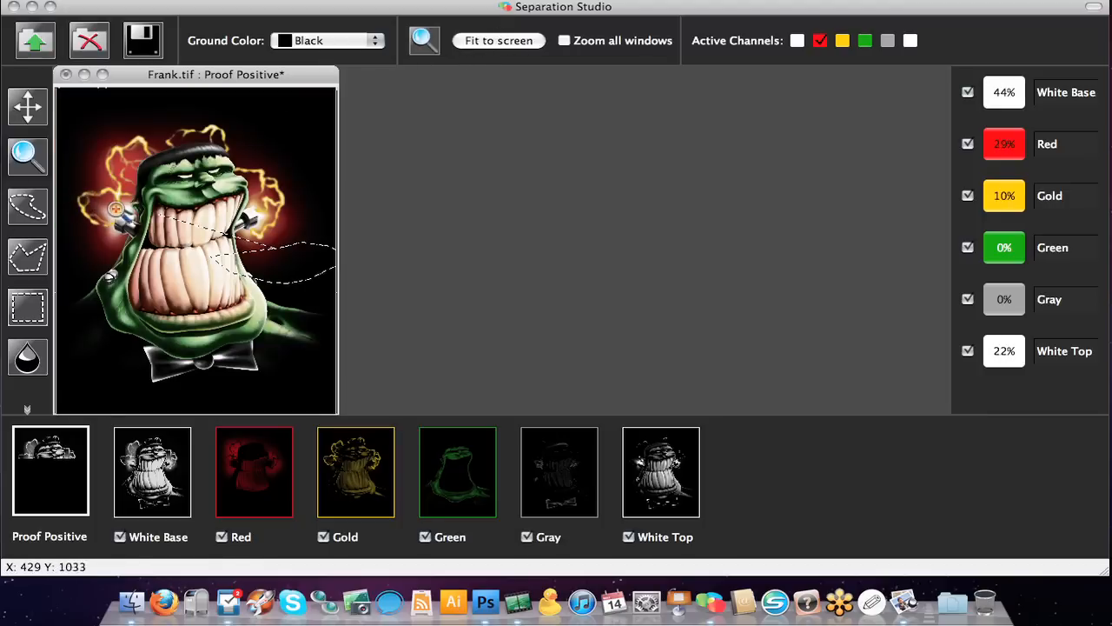
left_click(128, 225)
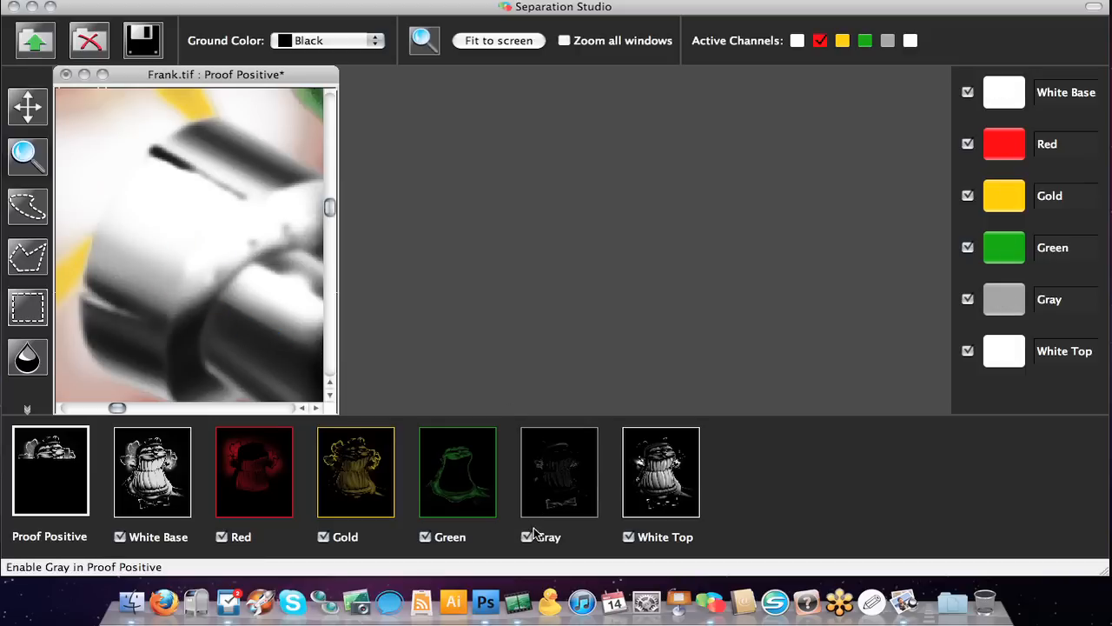
left_click(528, 538)
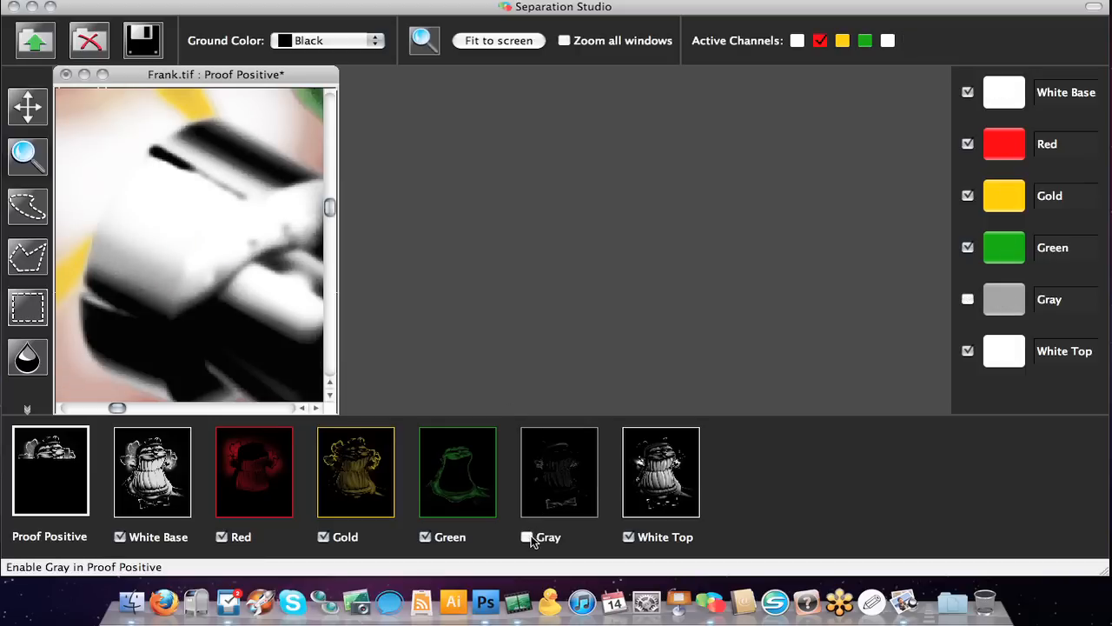
left_click(527, 538)
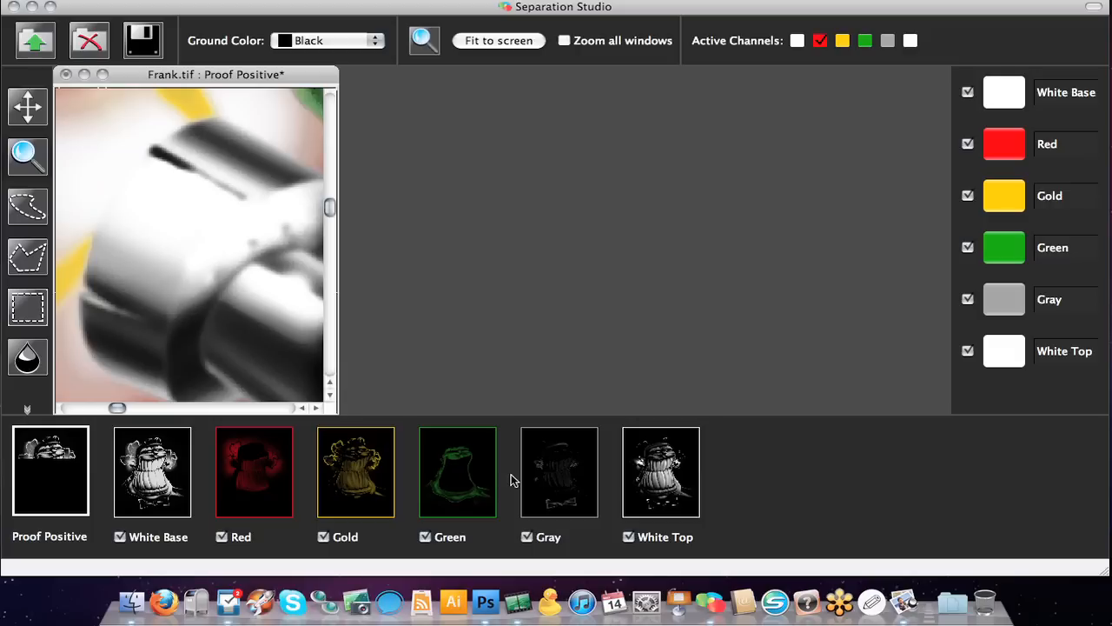
Step: Merge the Gray channel into the remaining channels and view the whole Proof Positive fit to screen
left_click(261, 0)
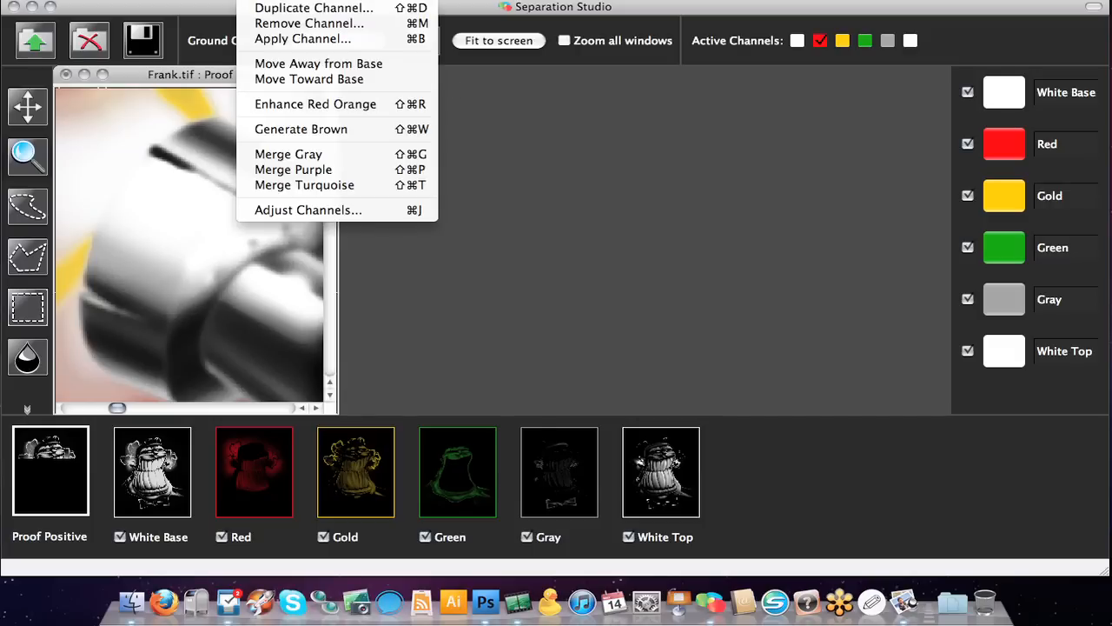
left_click(329, 157)
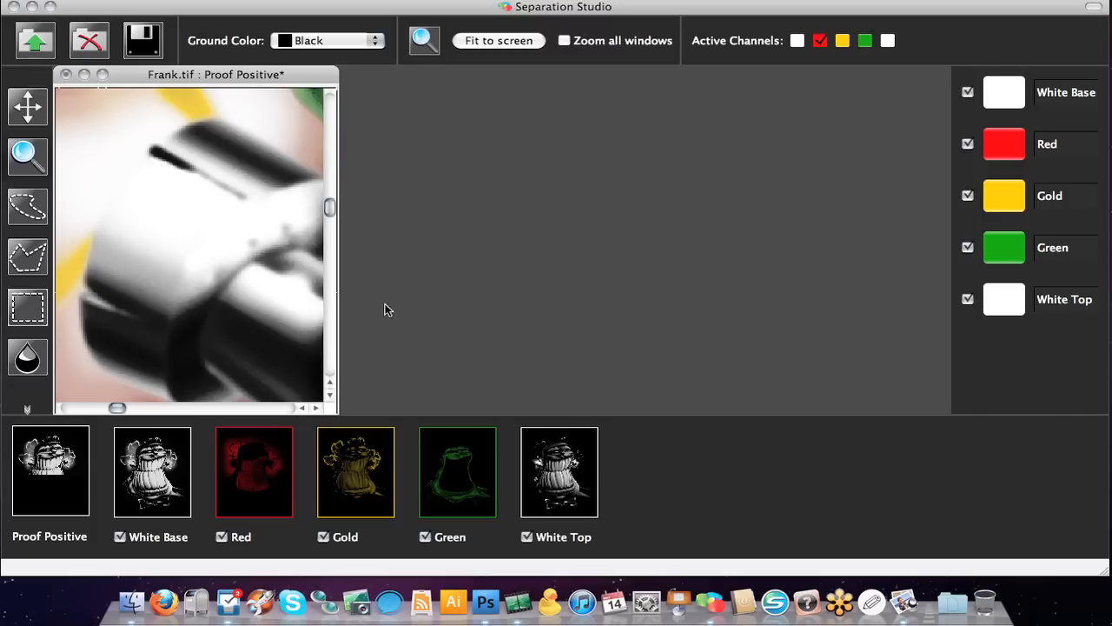
left_click(499, 40)
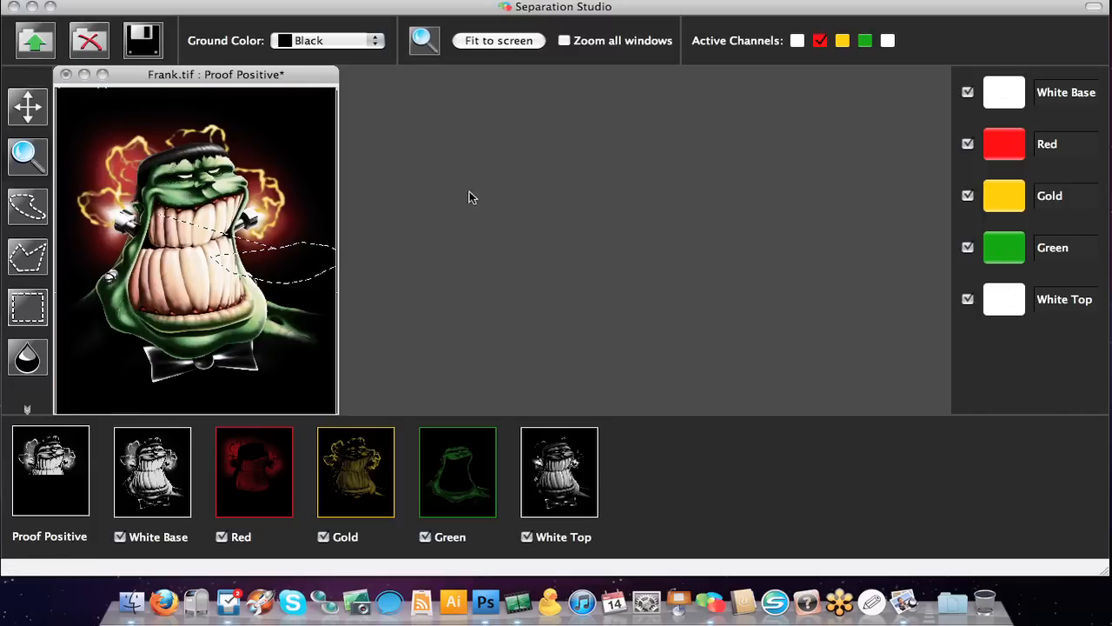
Step: Turn off Red, Gold, Green and White Top in the Proof Positive to view White Base alone
left_click(222, 537)
left_click(323, 537)
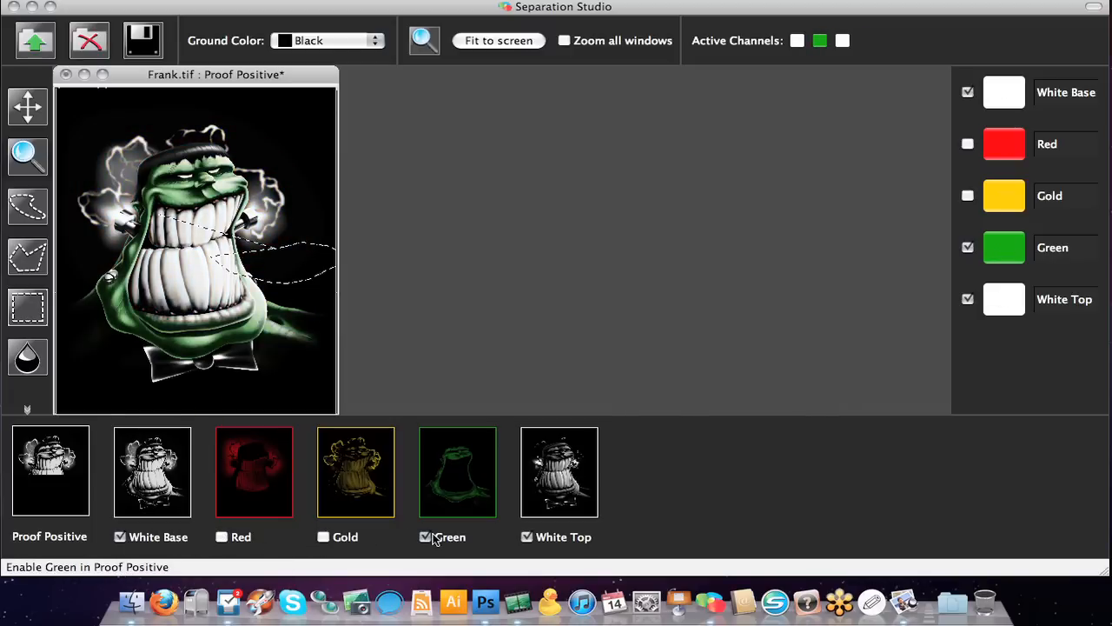
left_click(433, 537)
left_click(526, 537)
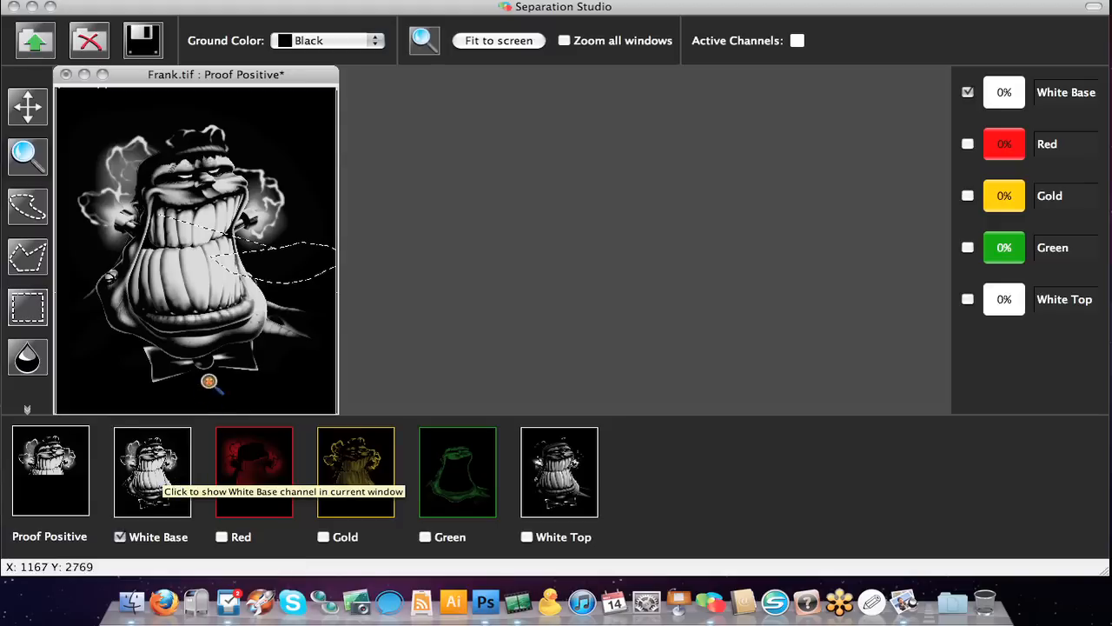
Step: Adjust the White Base channel by saturation range, setting High Saturation to 21
left_click(33, 111)
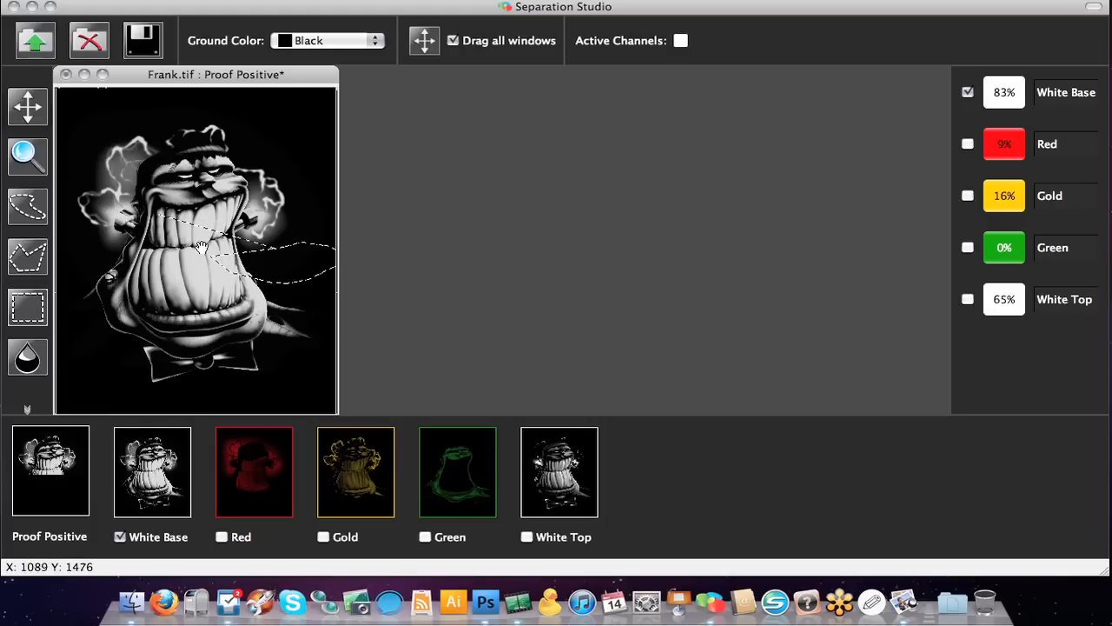
double_click(1059, 94)
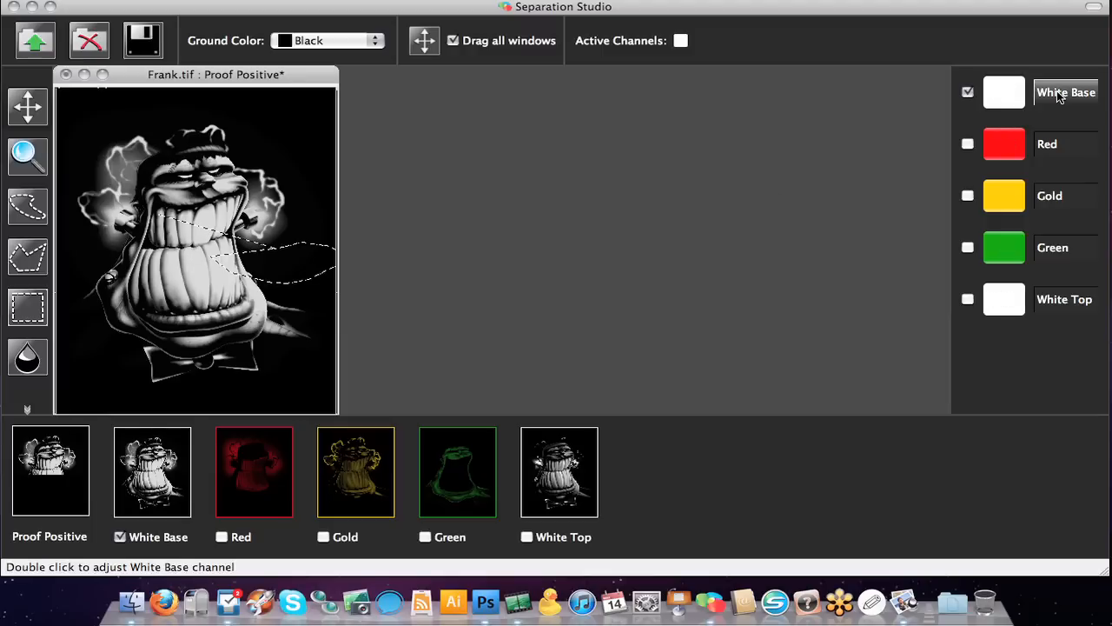
left_click_drag(539, 260, 577, 260)
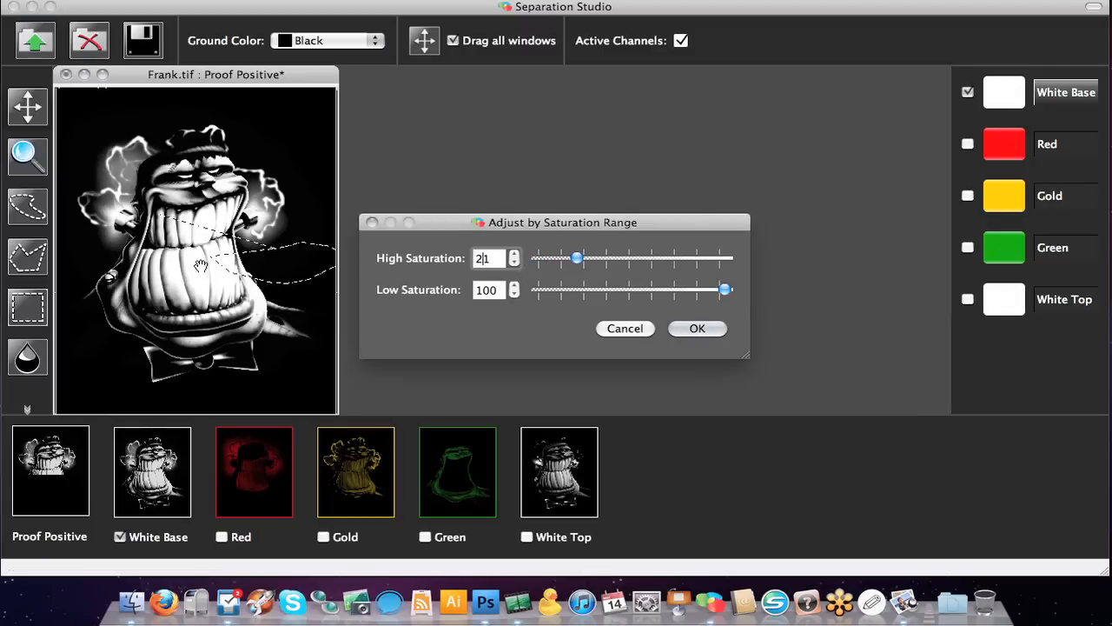
left_click(710, 329)
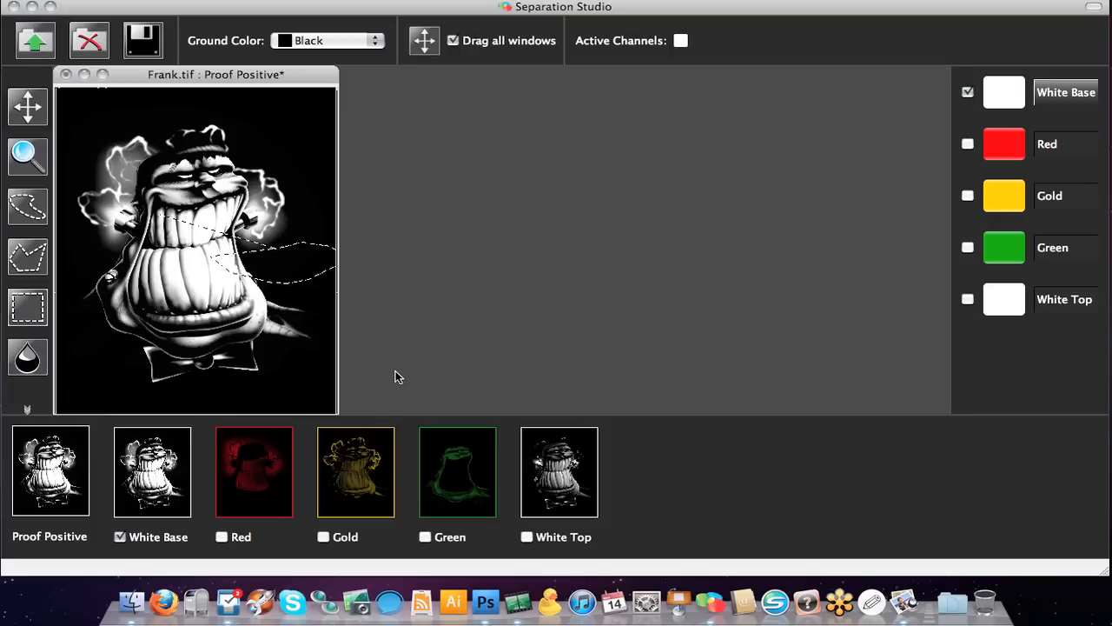
Step: Build the Proof Positive back up in print order by enabling Red, Gold, Green and White Top one at a time
left_click(223, 538)
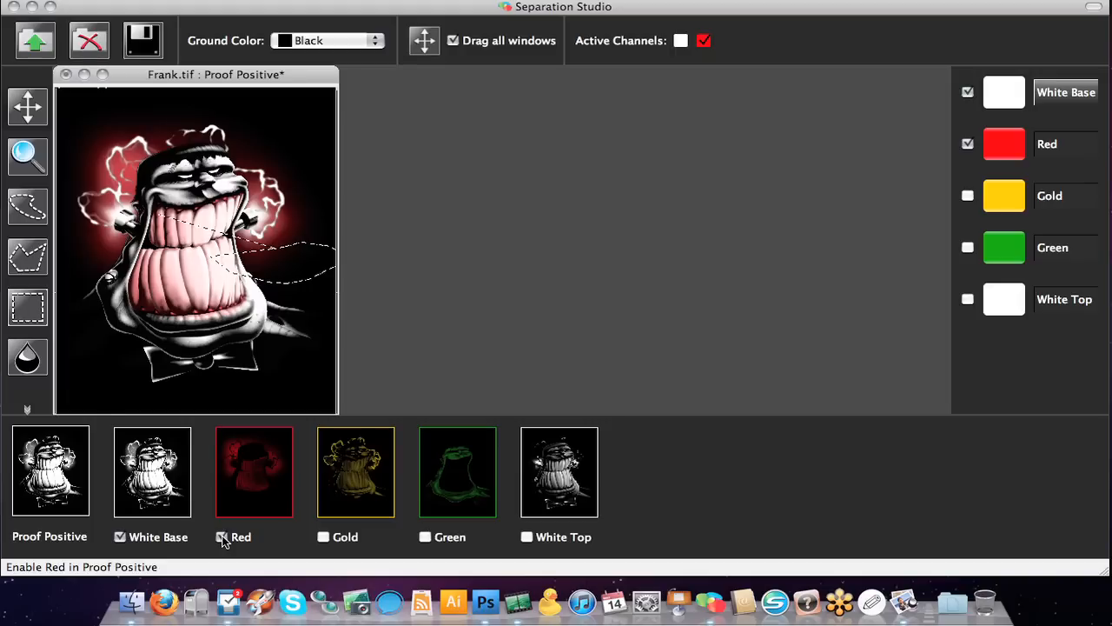
left_click(324, 537)
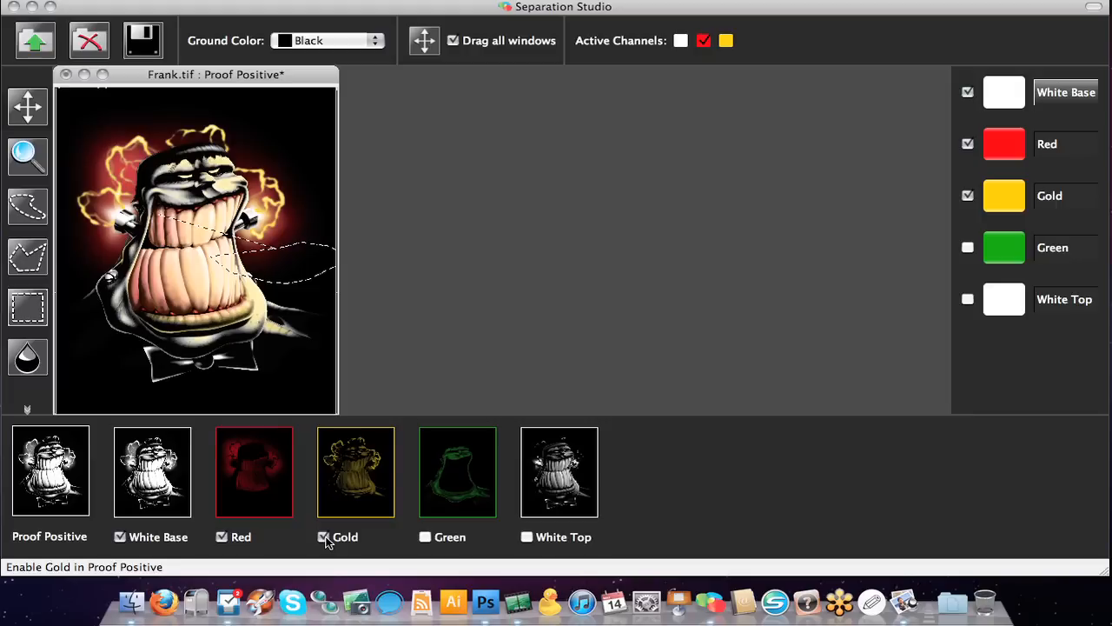
left_click(425, 537)
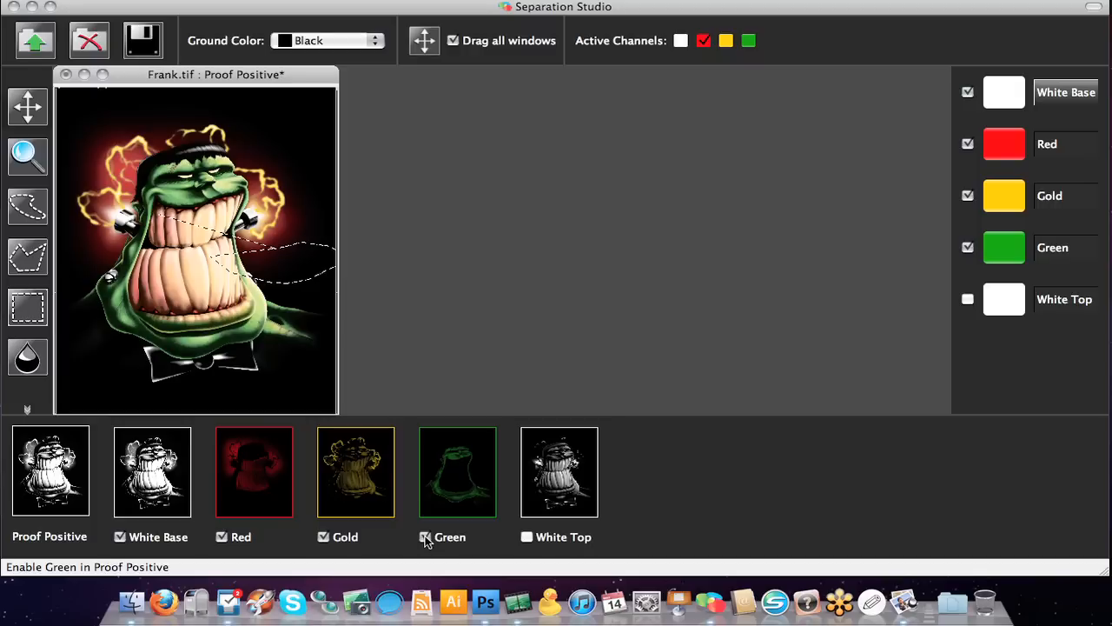
left_click(527, 537)
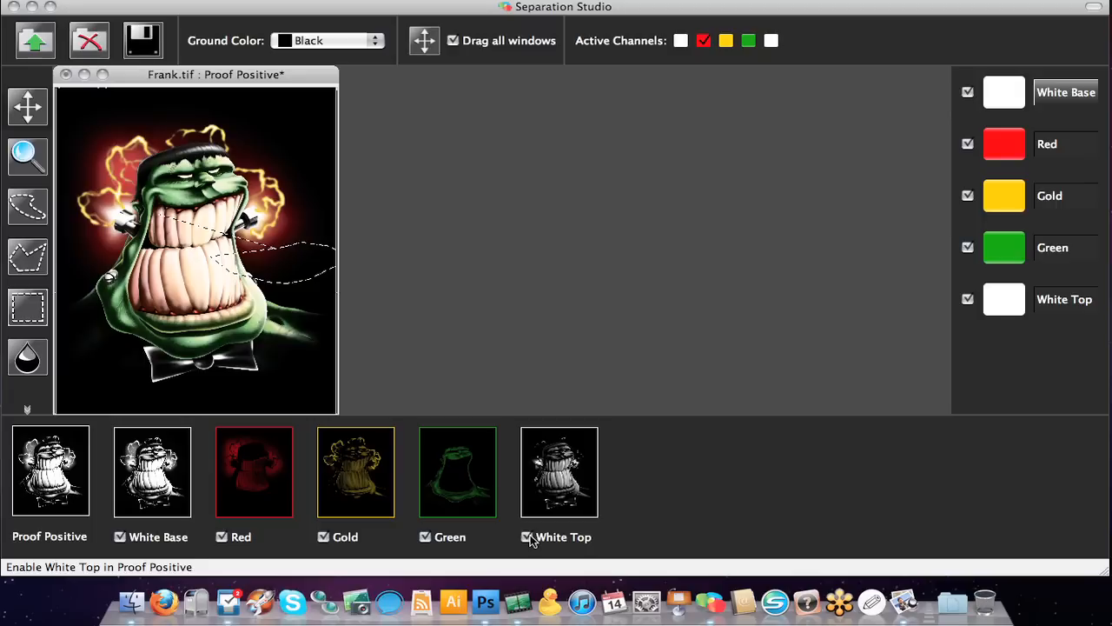
Step: Adjust the White Top channel by saturation range, setting Low Saturation to 80 and keeping High Saturation at 0
double_click(1054, 300)
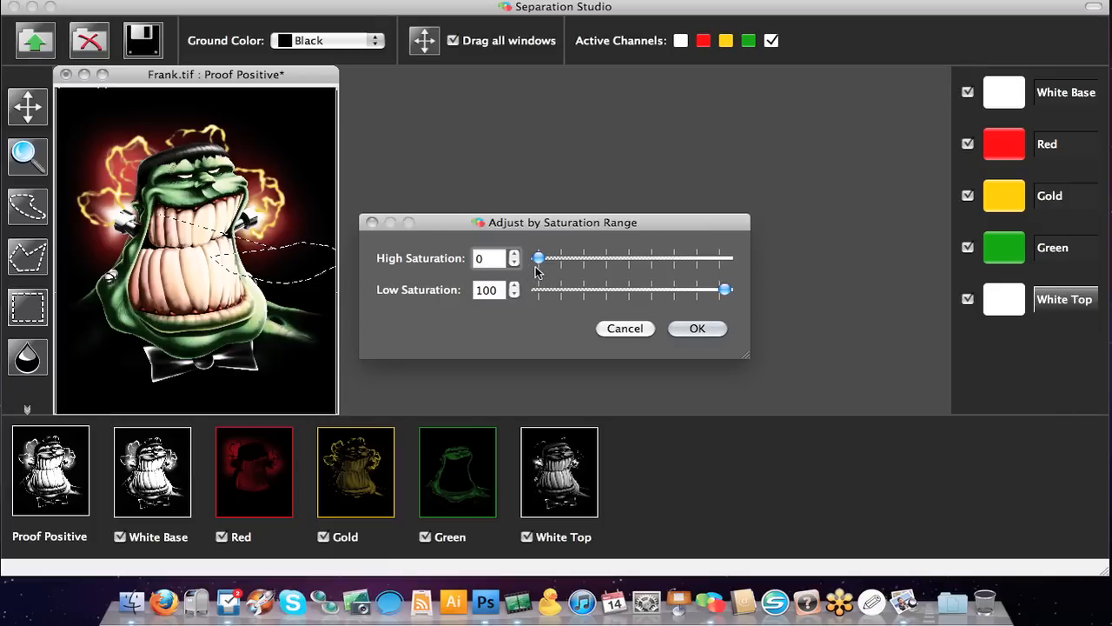
left_click_drag(538, 259, 517, 268)
left_click_drag(730, 290, 687, 291)
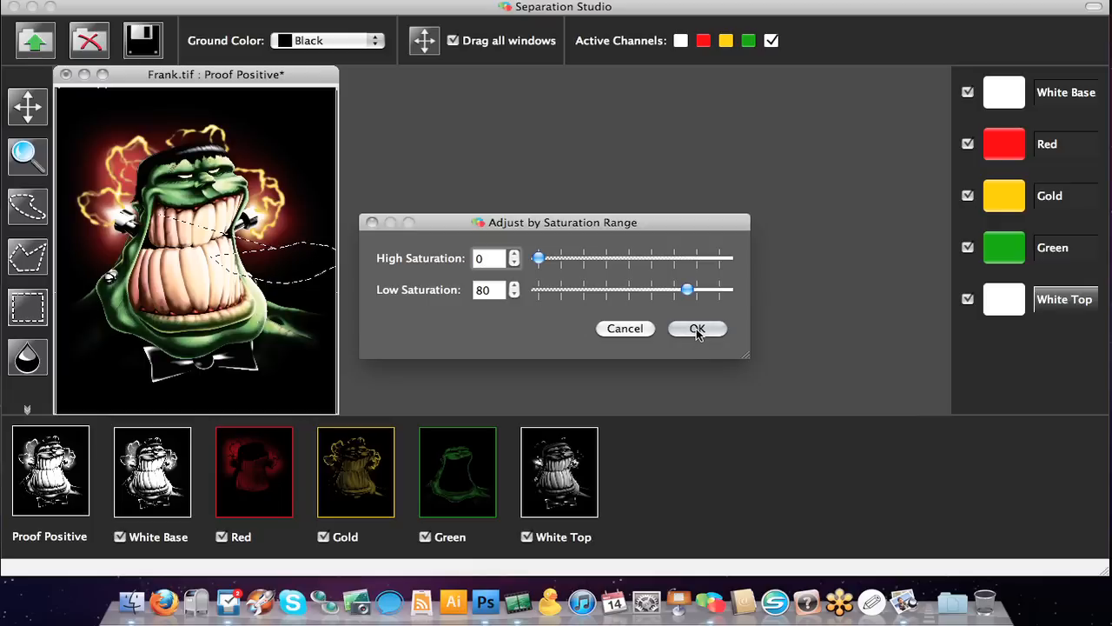
left_click(696, 329)
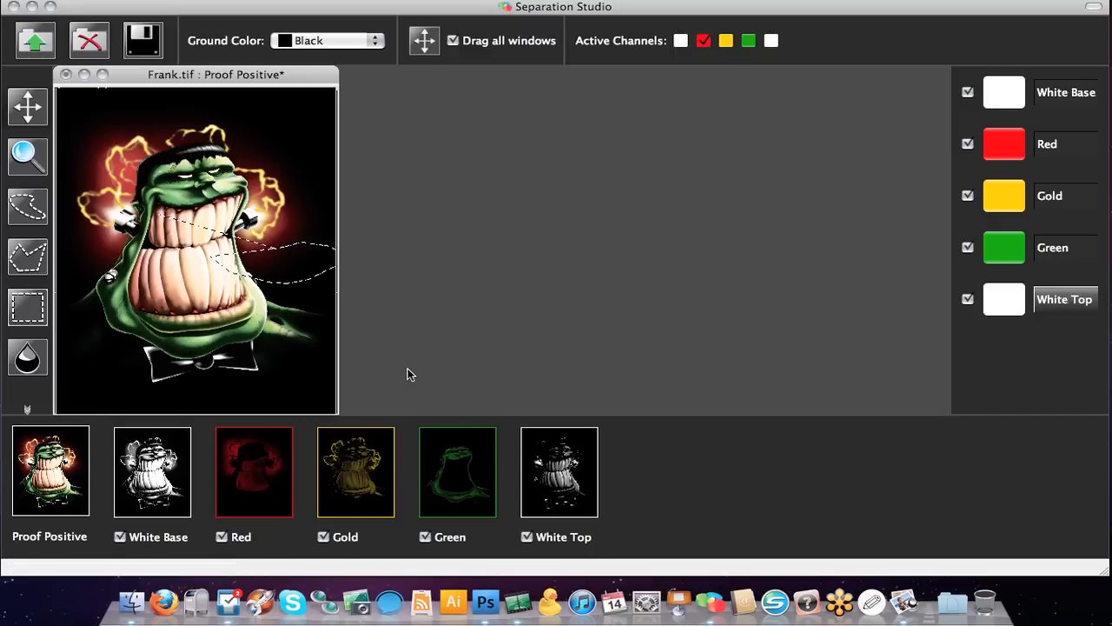
Step: Preview the design on a custom dark red ground color (RGB 135, 27, 27), and return the ground color to Black
left_click(318, 41)
left_click(318, 58)
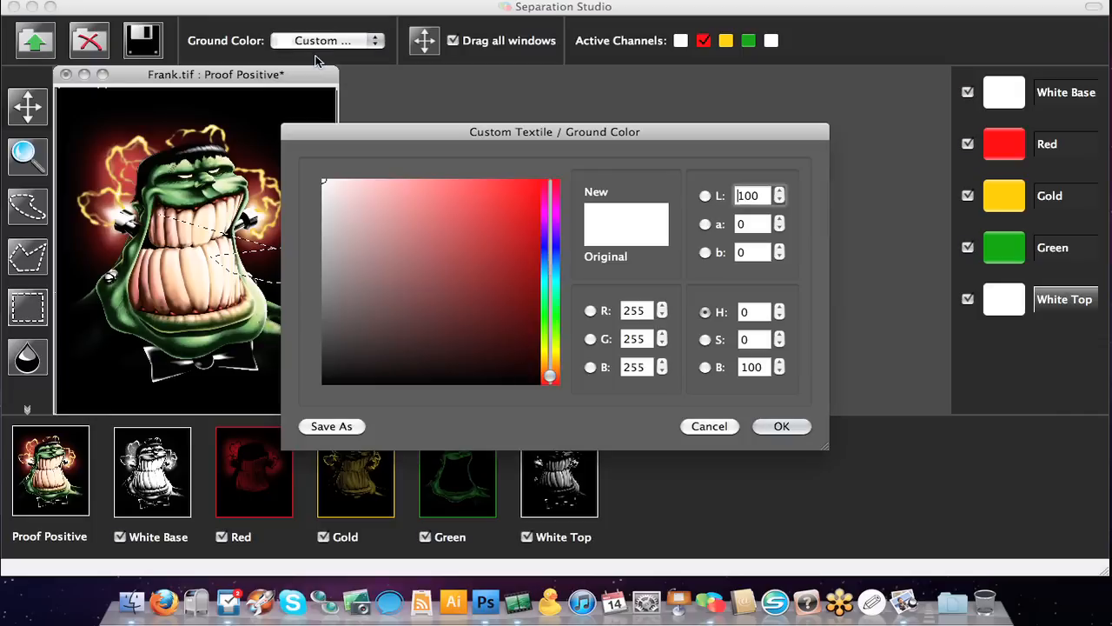
left_click(432, 234)
left_click_drag(462, 224, 499, 275)
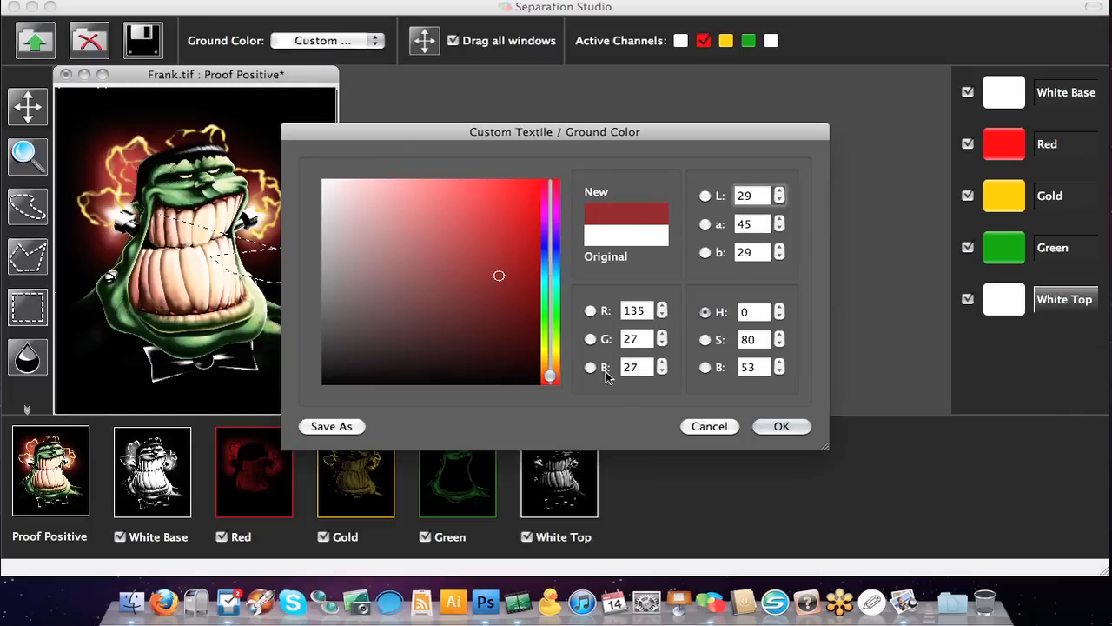
left_click(785, 426)
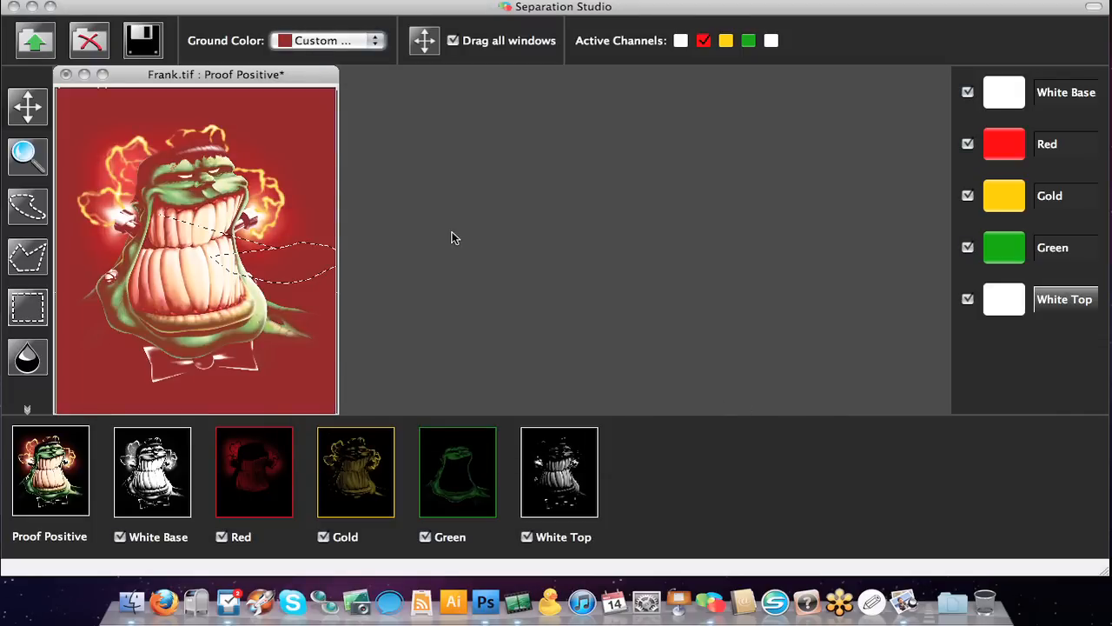
left_click(309, 43)
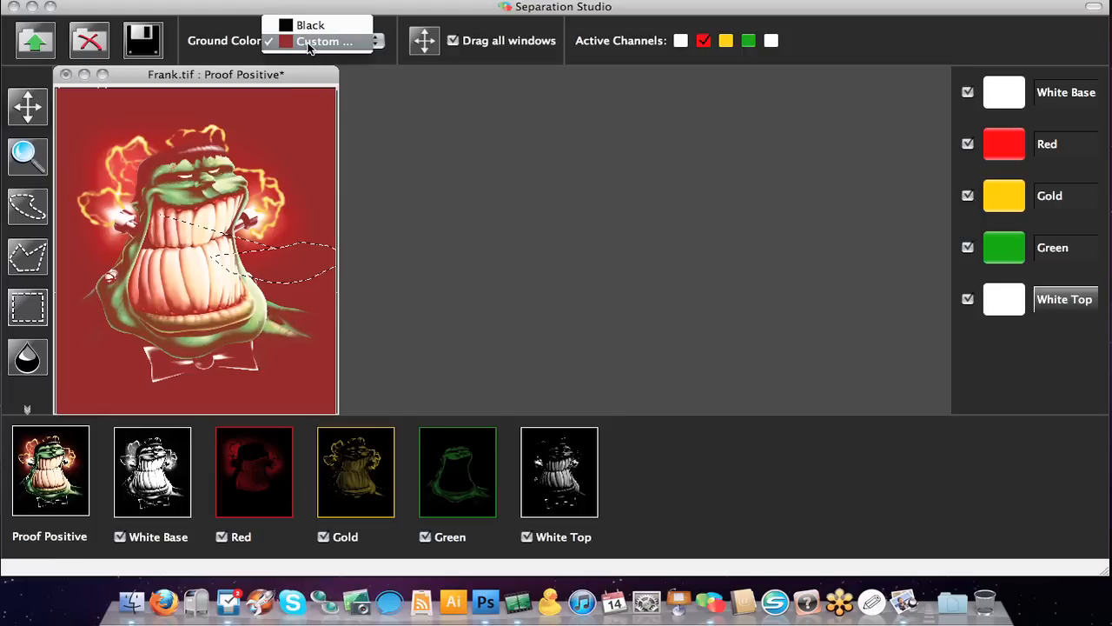
left_click(306, 28)
Step: Set a custom white ground color (RGB 255, 255, 255) for the Proof Positive
left_click(296, 43)
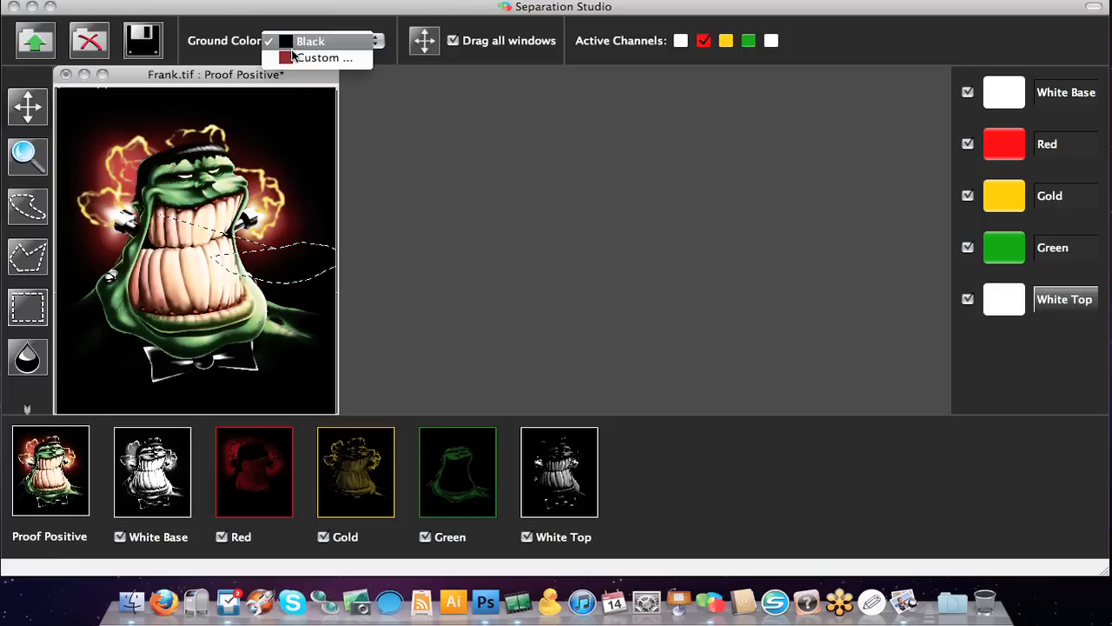
left_click(296, 58)
left_click_drag(353, 225, 318, 169)
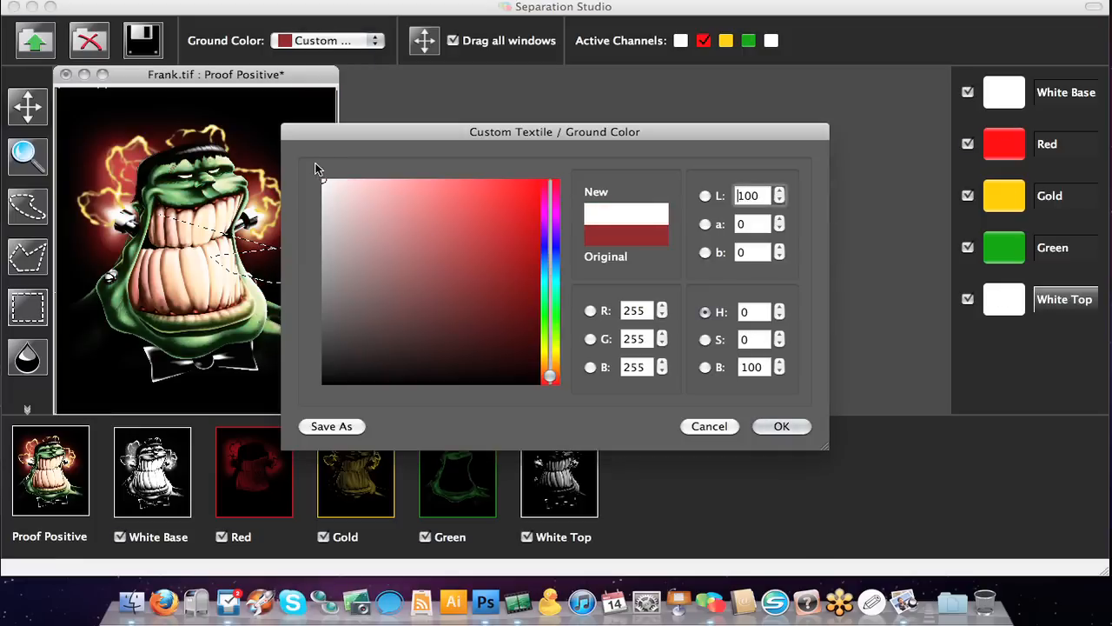
left_click(781, 426)
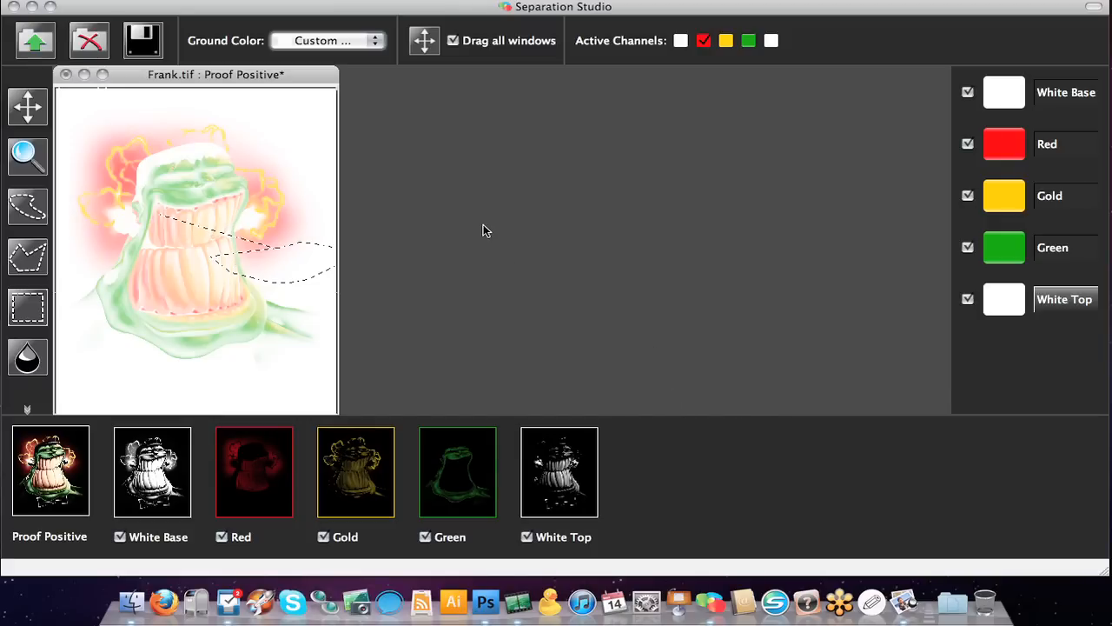
Step: Generate a Sharper black channel from file, using Frank.tif in the Separation Studio Files folder
left_click(415, 0)
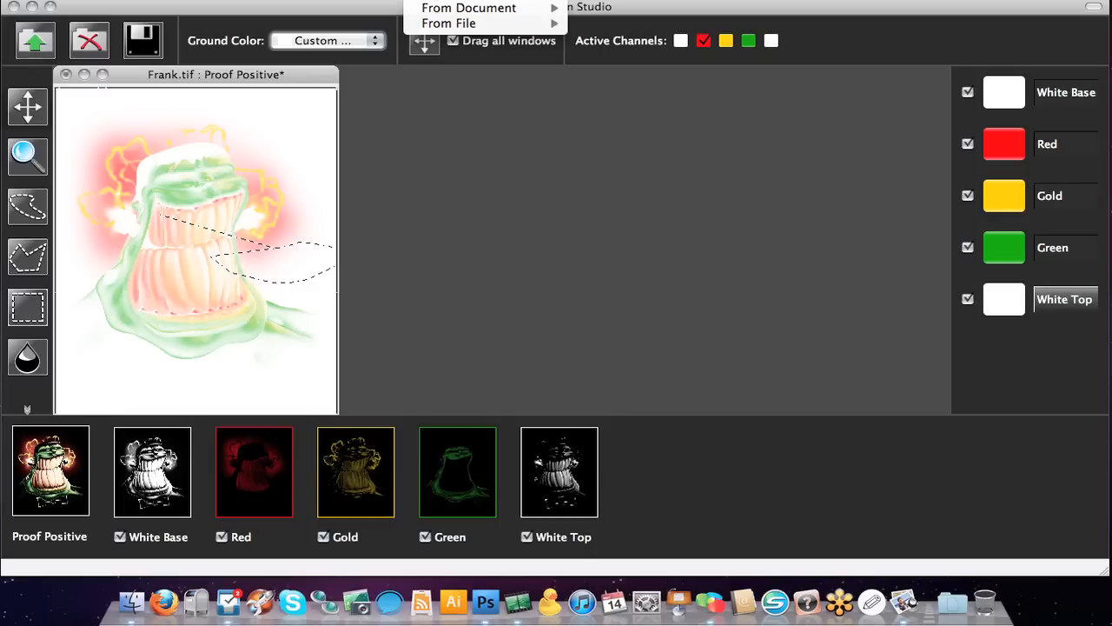
mouse_move(428, 10)
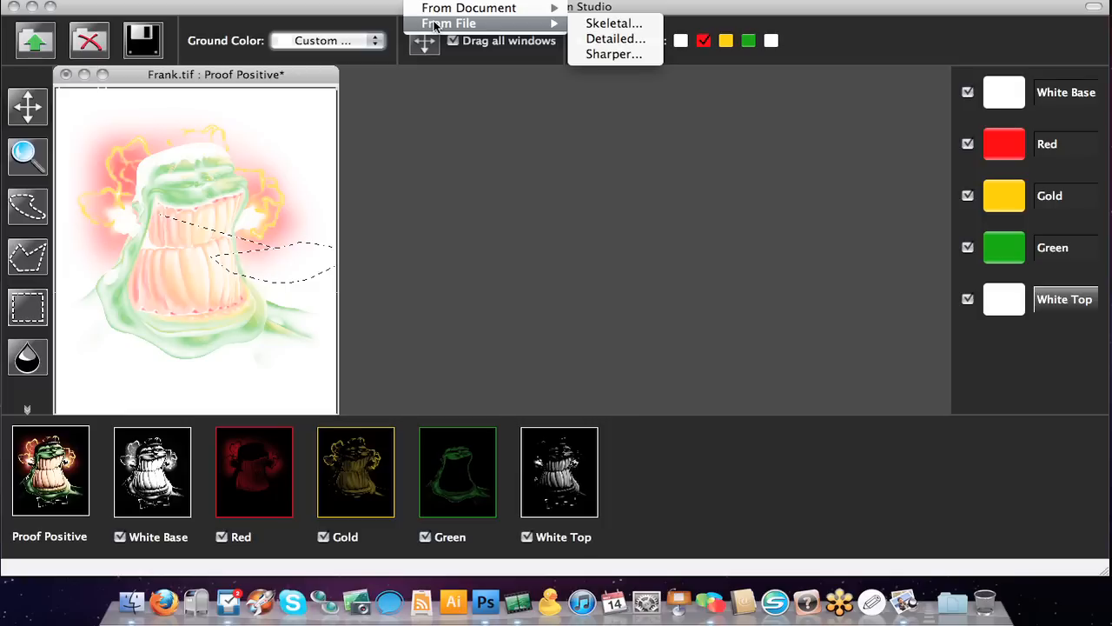
left_click(636, 55)
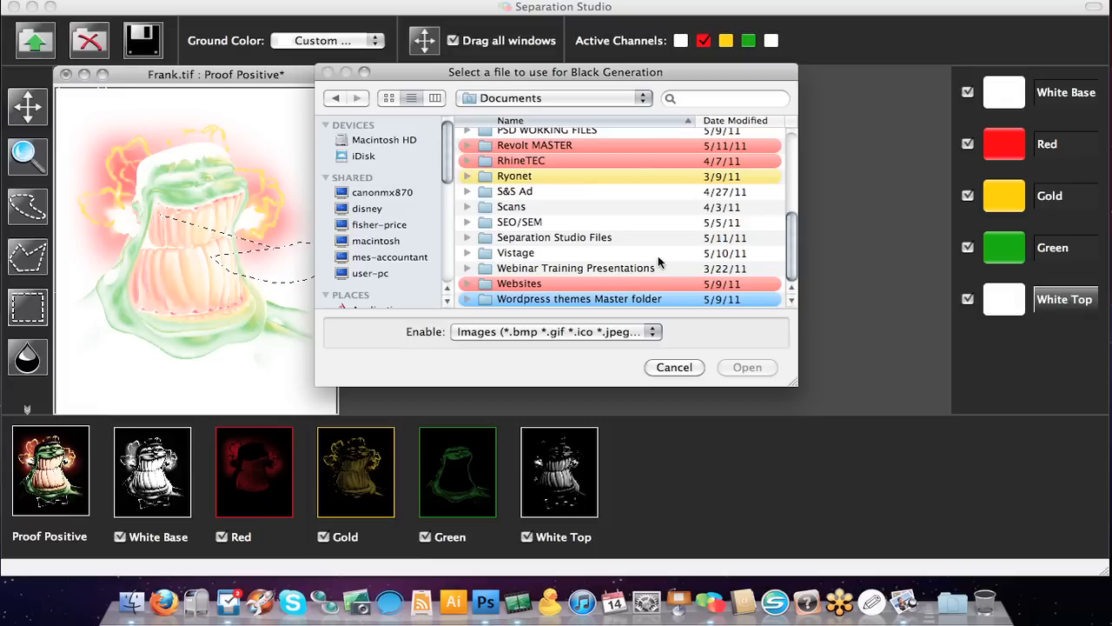
double_click(571, 237)
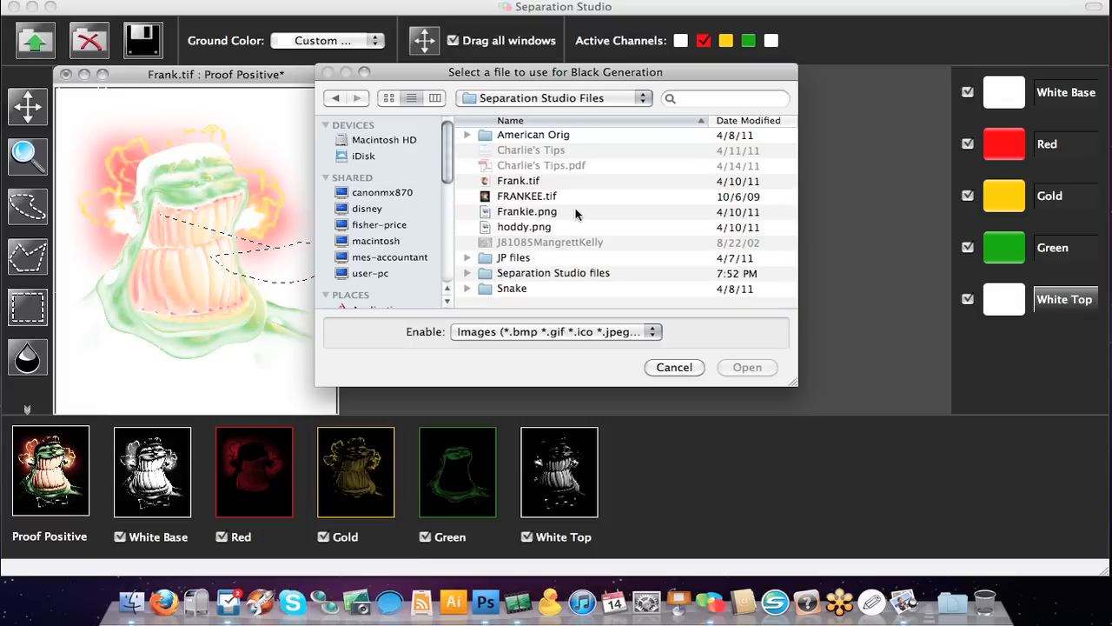
double_click(512, 182)
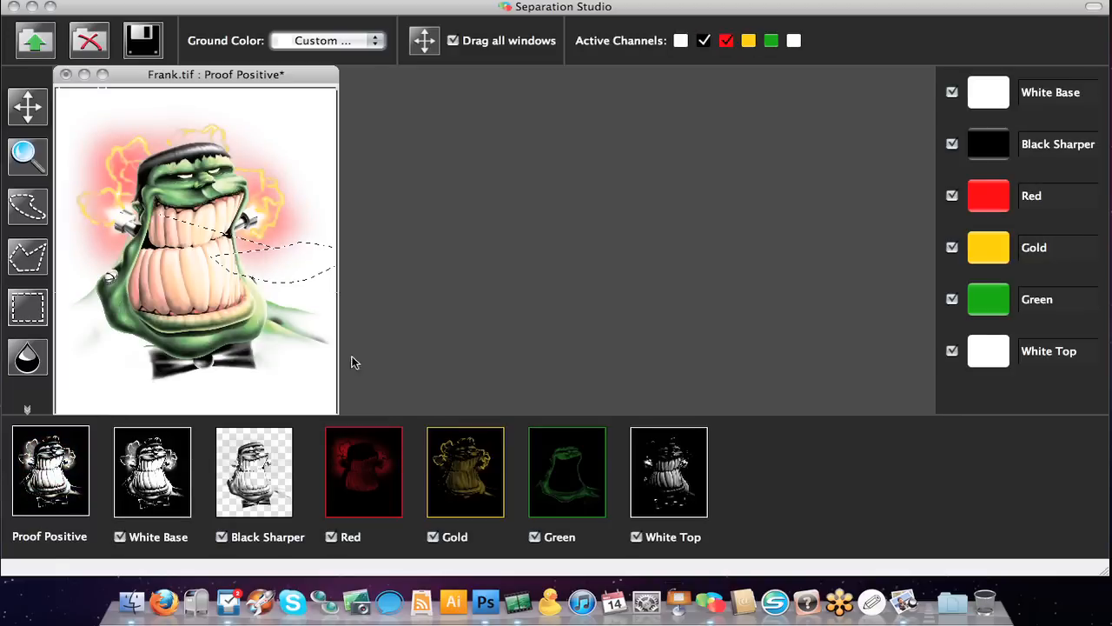
Step: View the Black Sharper channel on its own, and return to the Proof Positive and turn off White Base
left_click(264, 488)
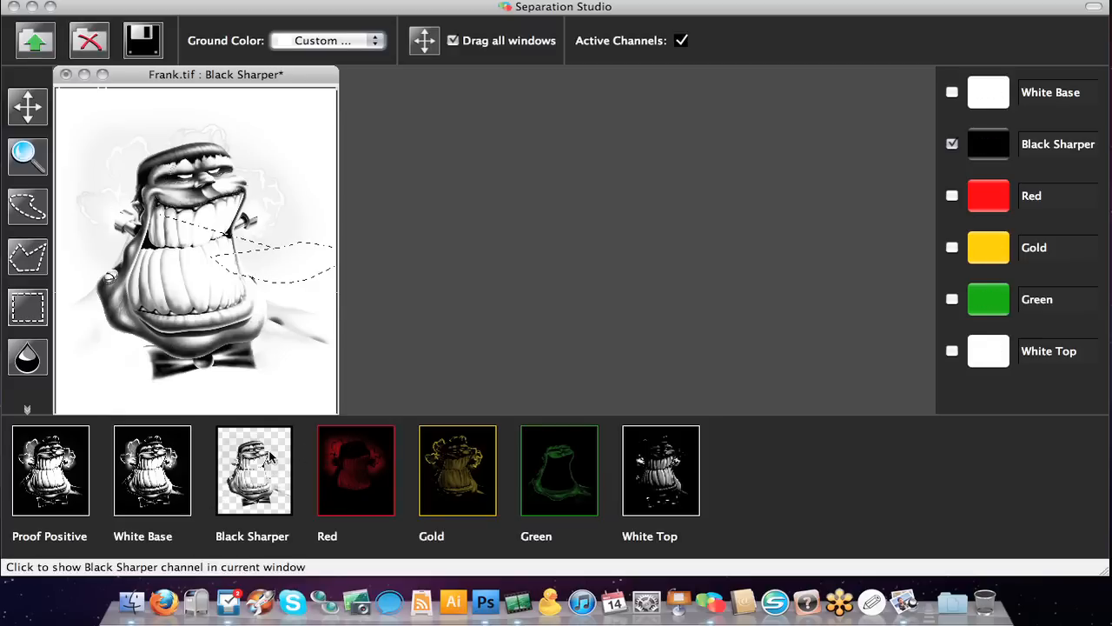
left_click(51, 465)
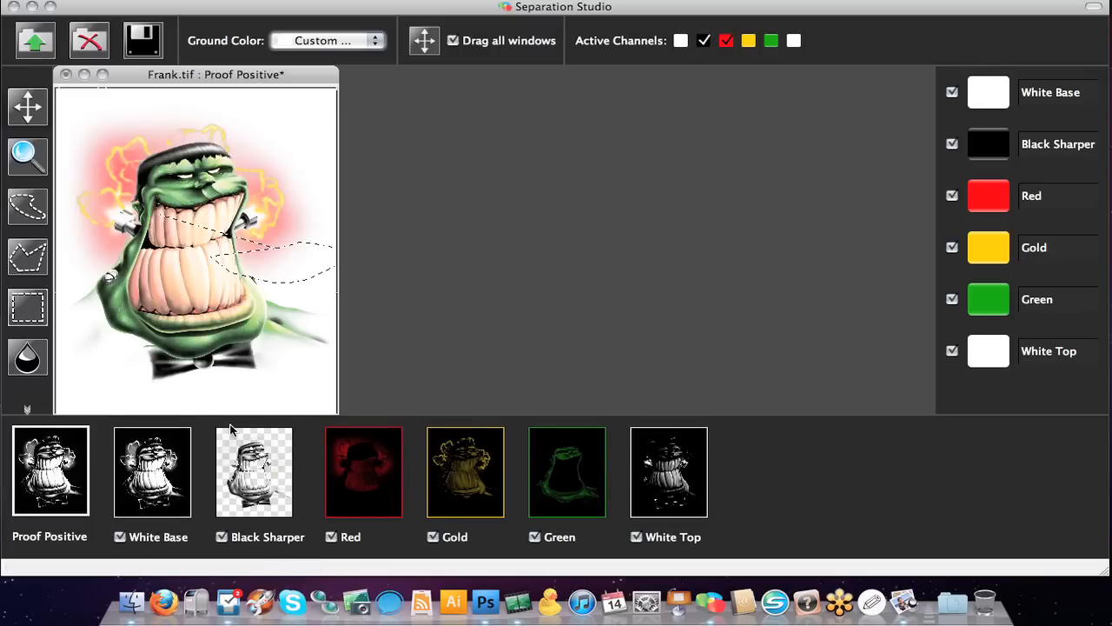
left_click(120, 536)
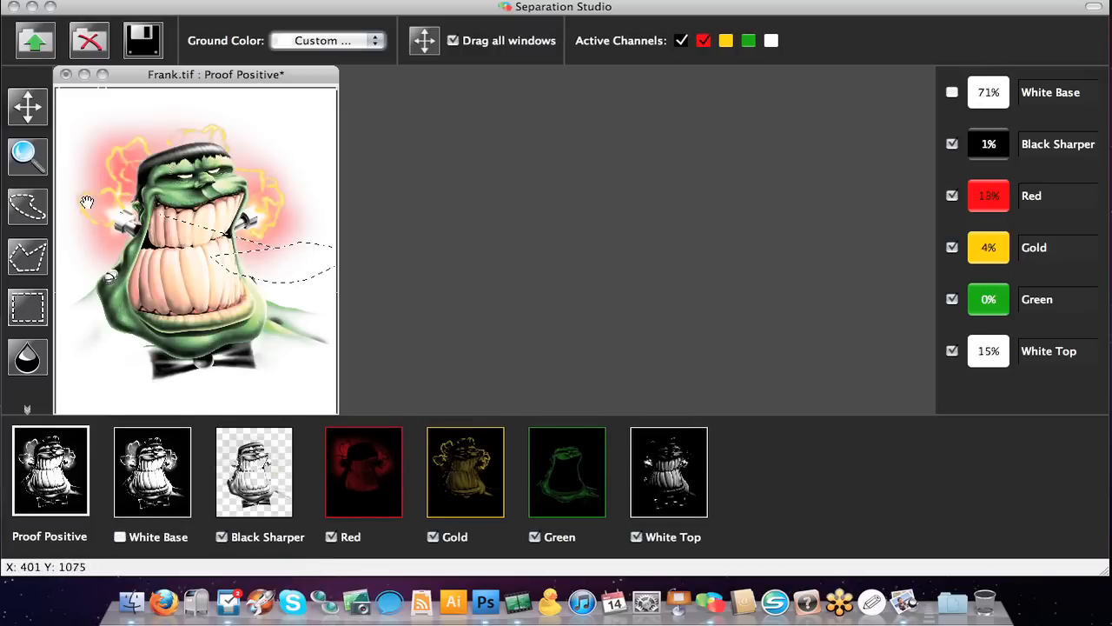
Step: Turn off Red, Gold, Green and White Top in the Proof Positive to preview Black Sharper alone
left_click(331, 536)
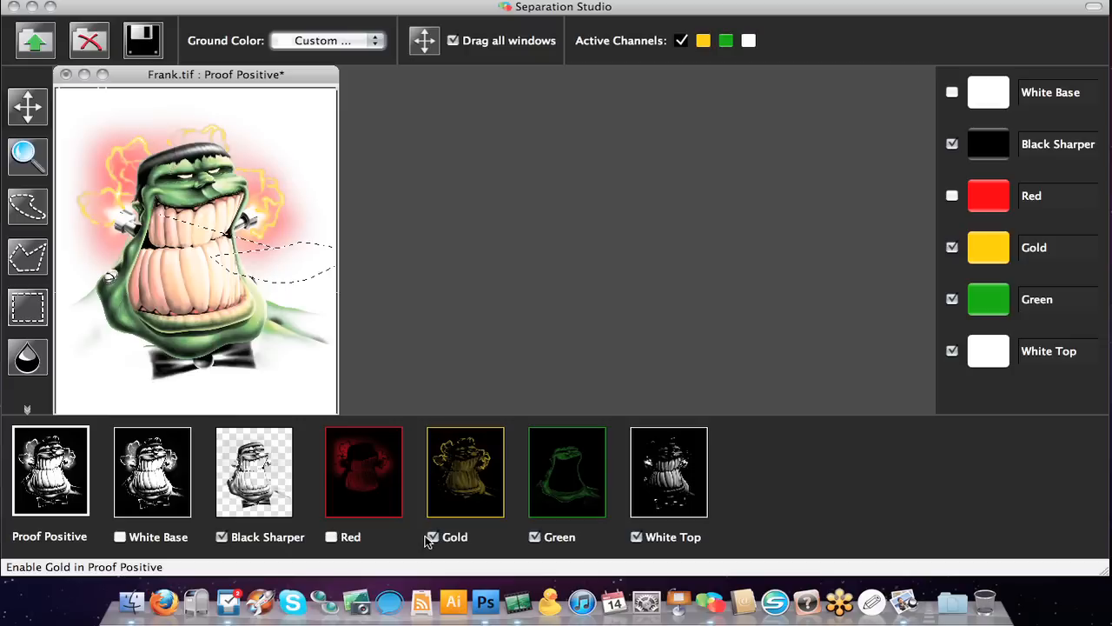
left_click(433, 536)
left_click(533, 536)
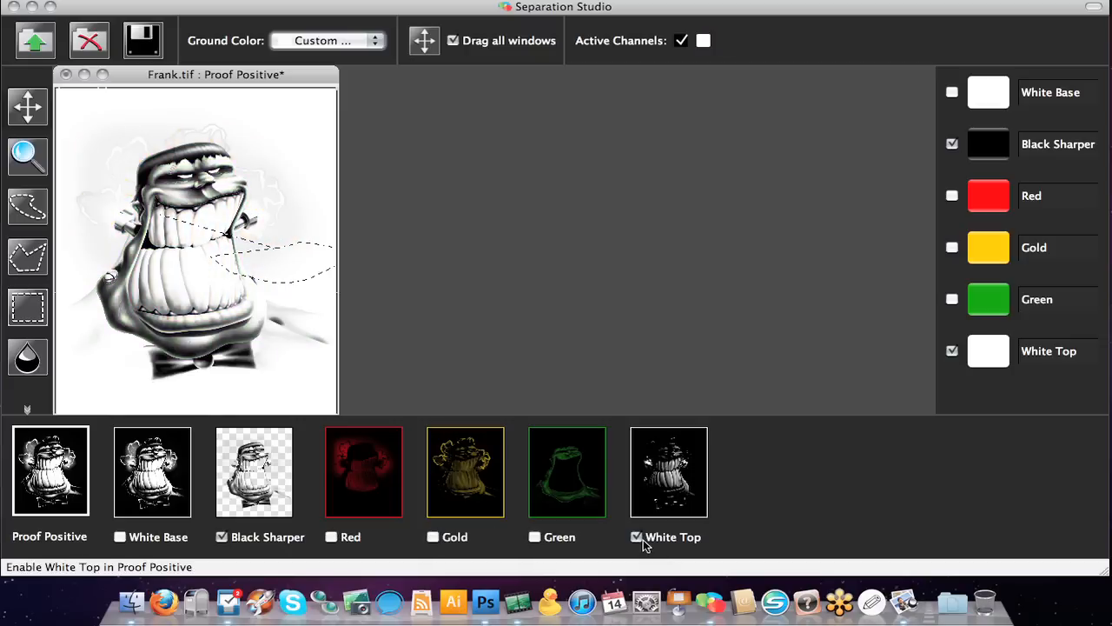
left_click(637, 537)
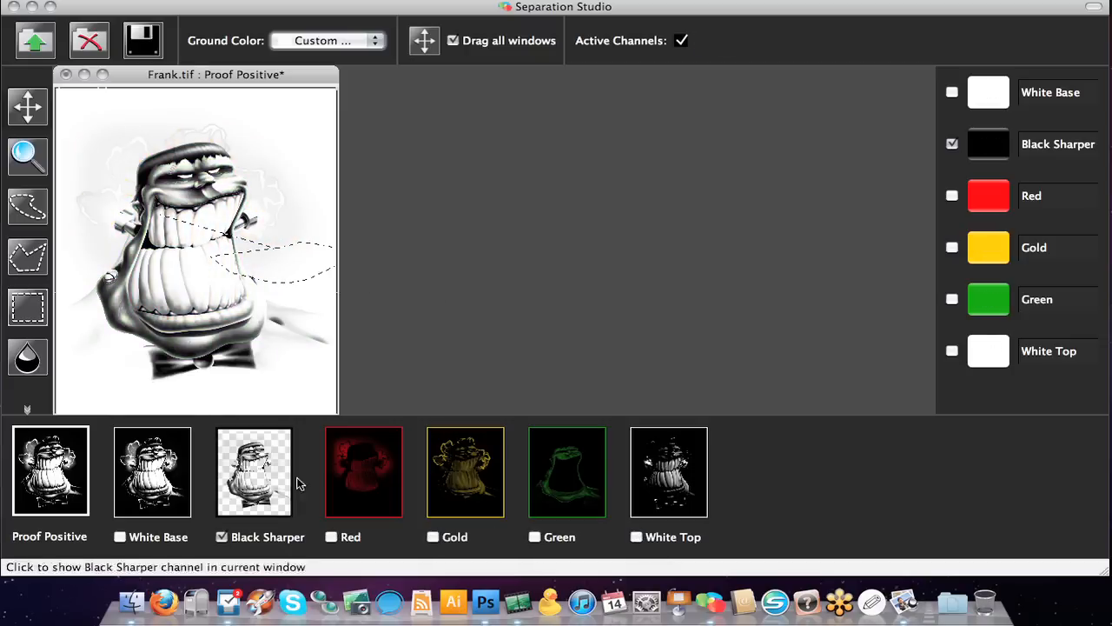
Step: Turn Red, Gold, Green and White Top back on one by one to preview how the colors build up
left_click(331, 537)
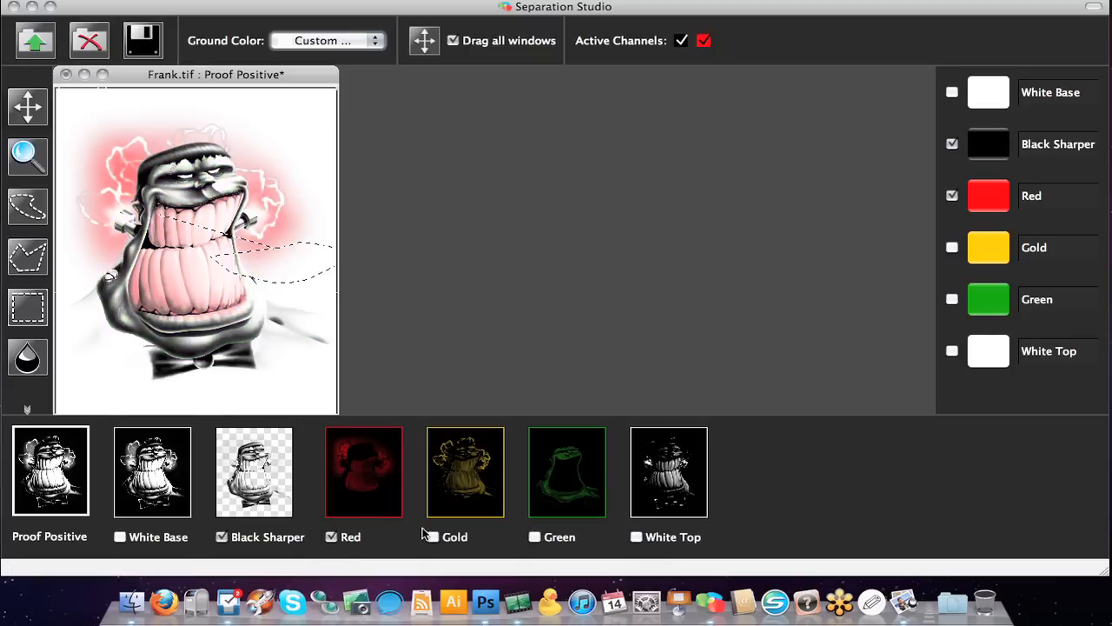
left_click(433, 537)
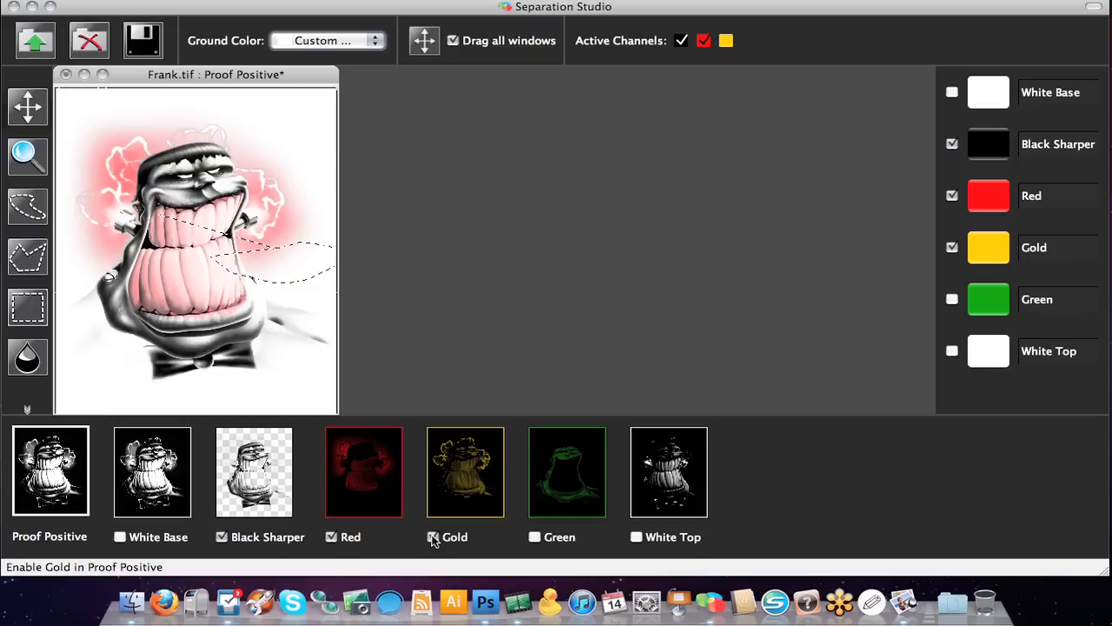
left_click(535, 537)
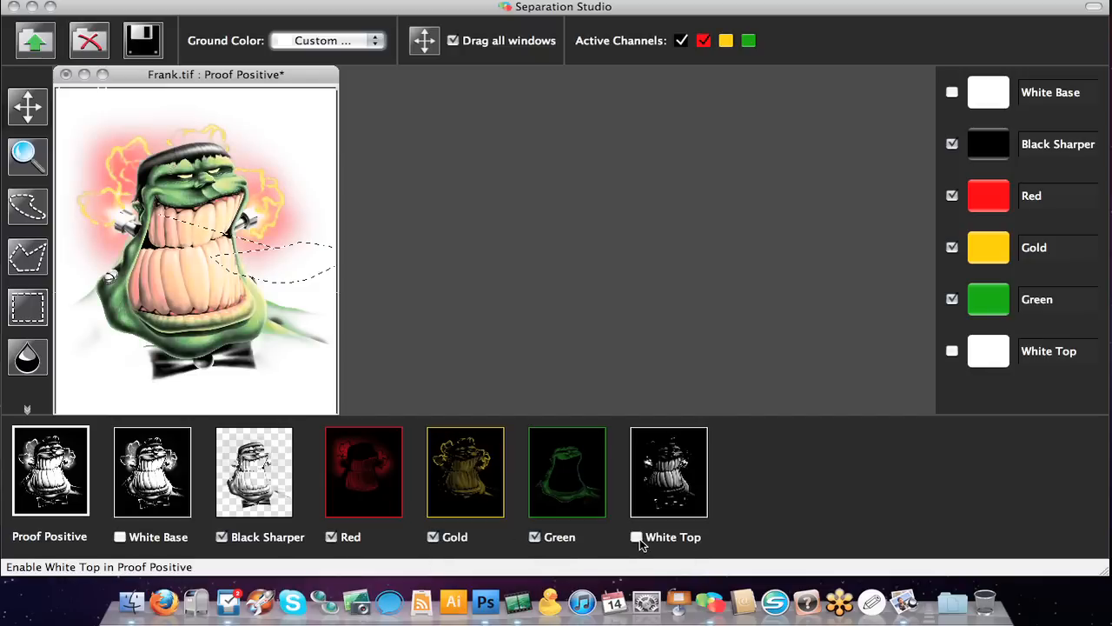
left_click(637, 537)
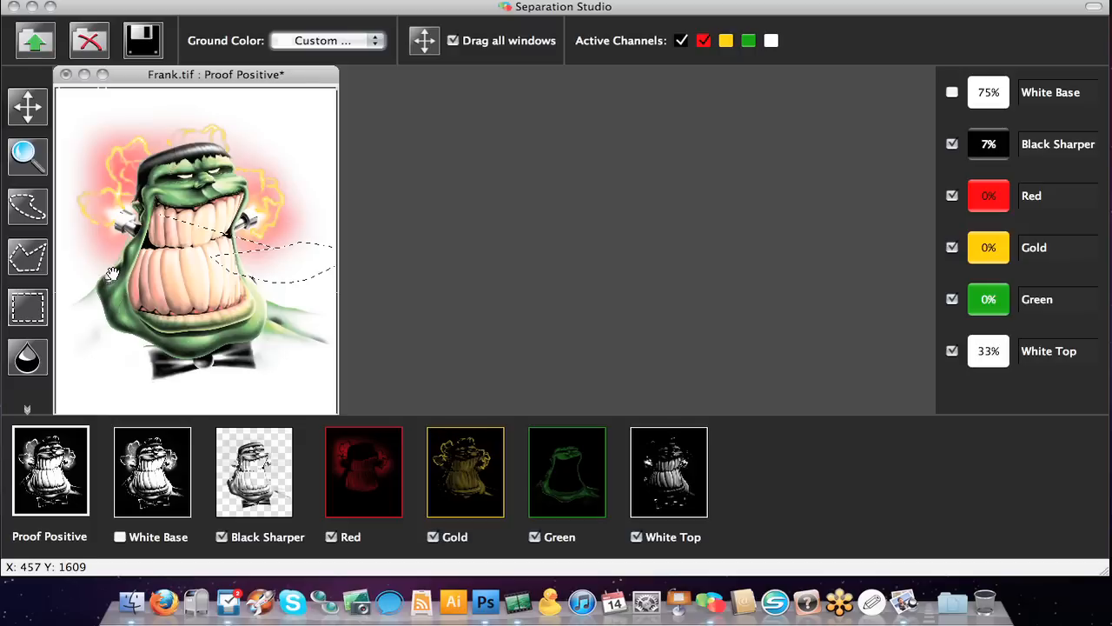
Step: Set the Green channel's High Saturation to 30, keeping Low Saturation at 100, and apply the adjustment
double_click(1043, 302)
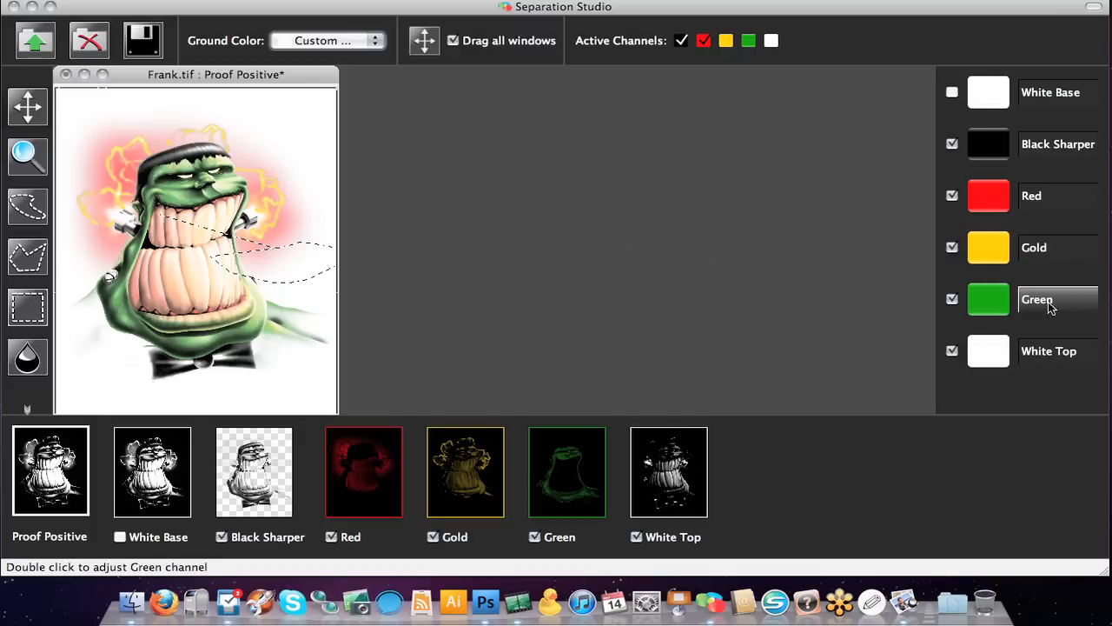
left_click_drag(540, 258, 594, 260)
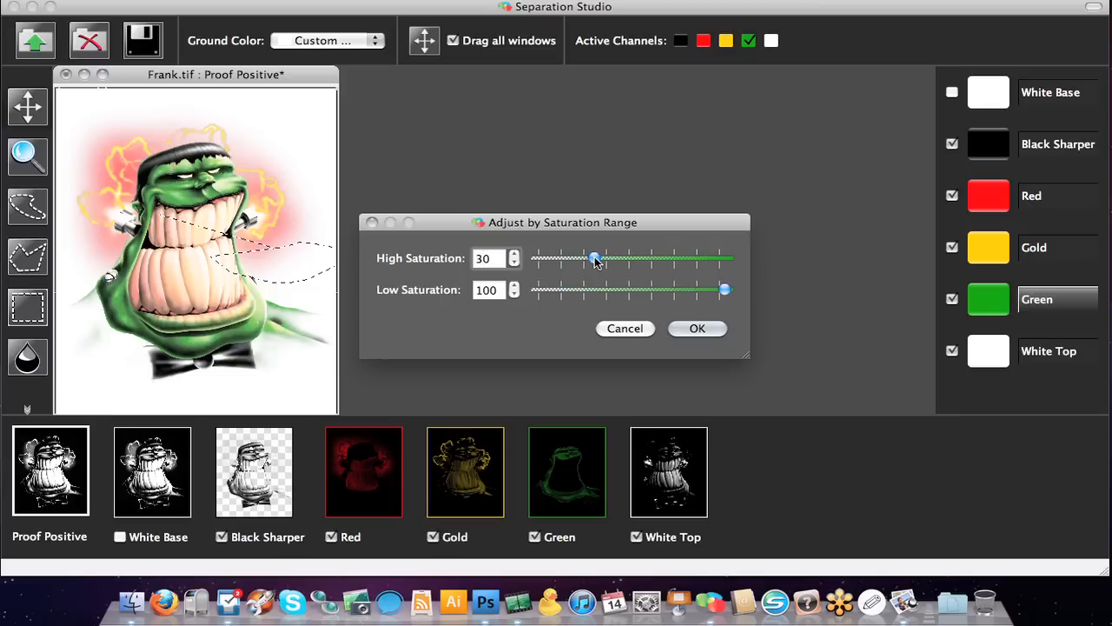
left_click(697, 329)
Step: Raise the Red channel's High Saturation to 19, reduce it slightly, and apply the adjustment with Low Saturation at 100
double_click(1063, 198)
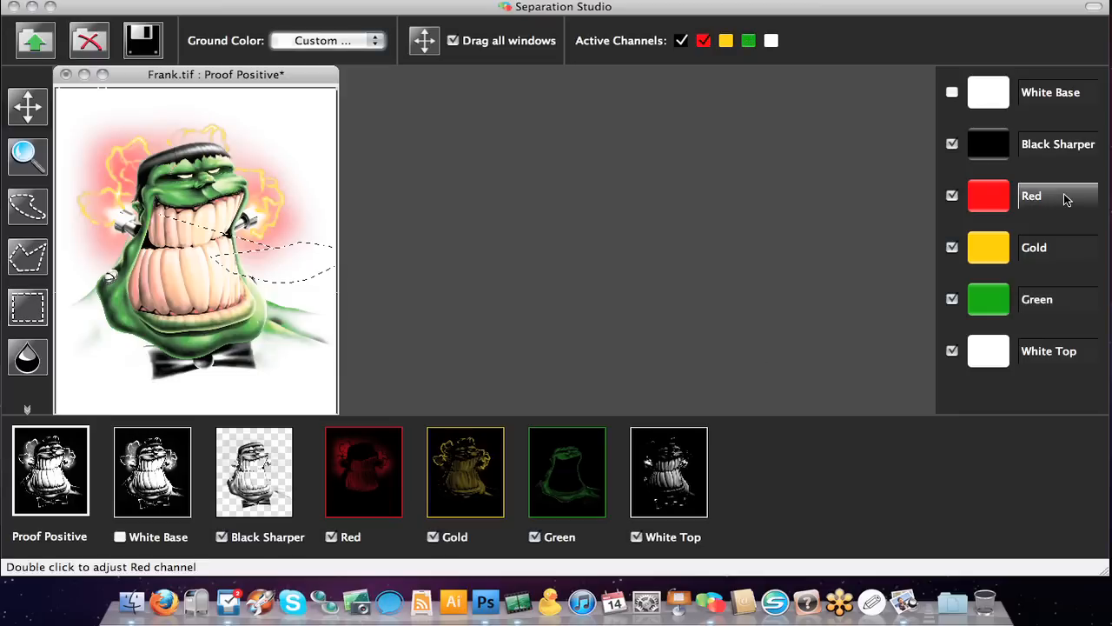
mouse_move(554, 258)
left_mouse_down()
mouse_move(546, 268)
mouse_move(596, 264)
mouse_move(574, 262)
left_mouse_up()
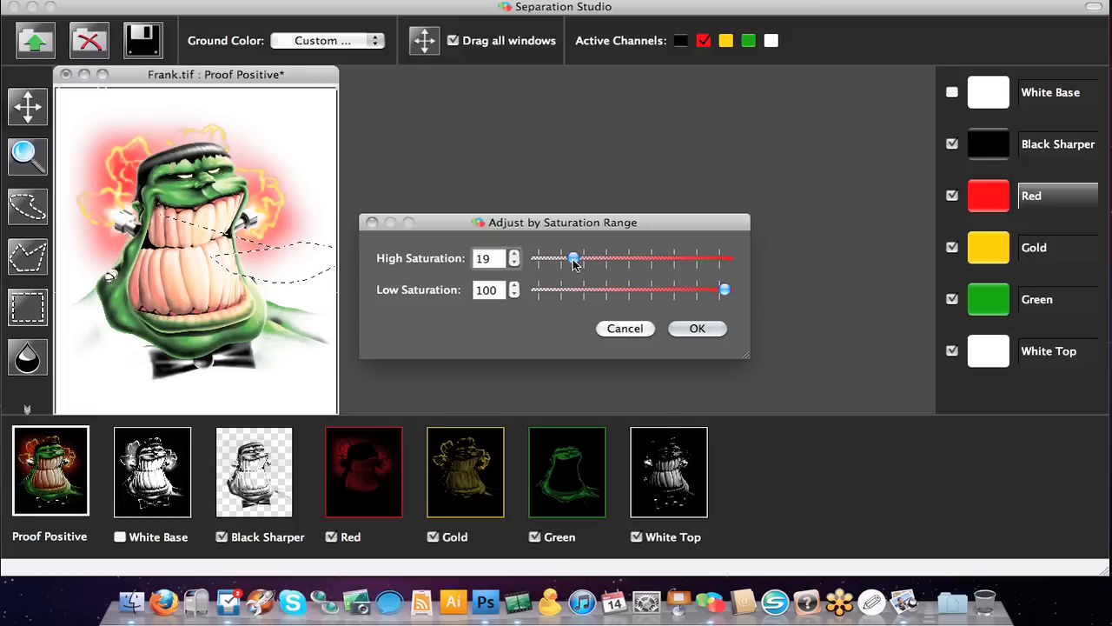
mouse_move(725, 290)
left_mouse_down()
mouse_move(705, 290)
mouse_move(726, 296)
left_mouse_up()
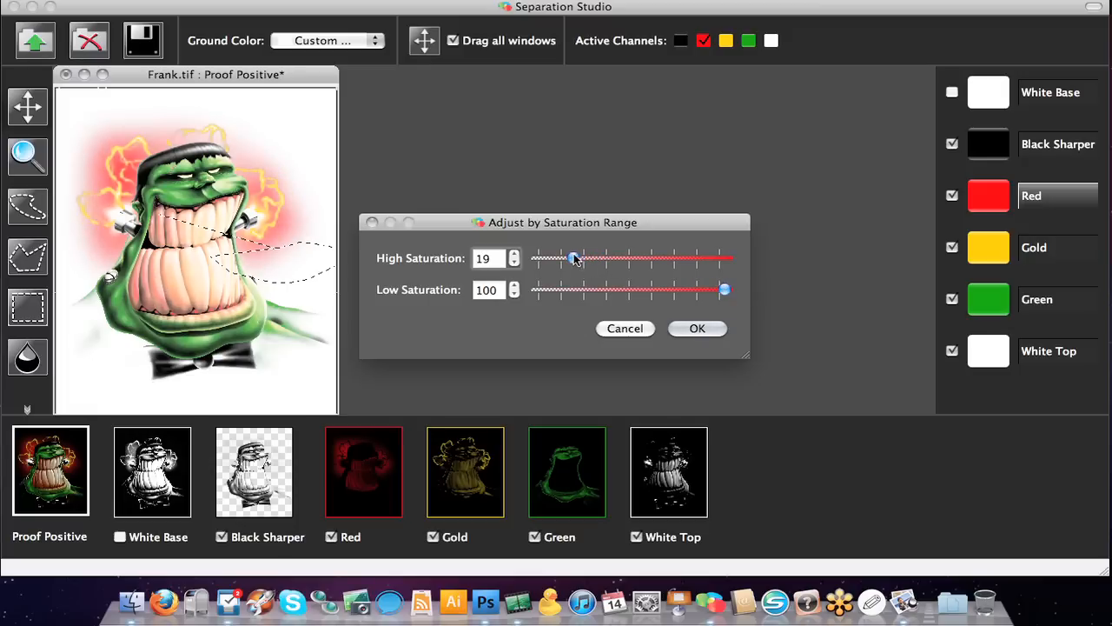
left_click_drag(576, 257, 565, 256)
left_click(700, 329)
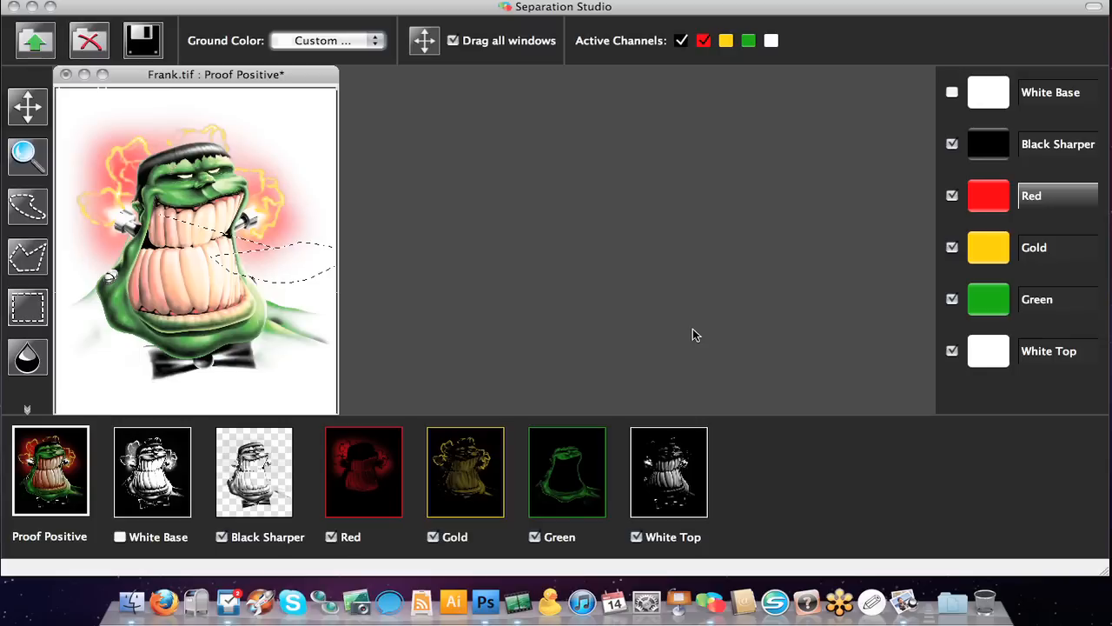
Step: Review the Save As options for saving the separations as Frank.eps, and leave without saving
left_click(178, 0)
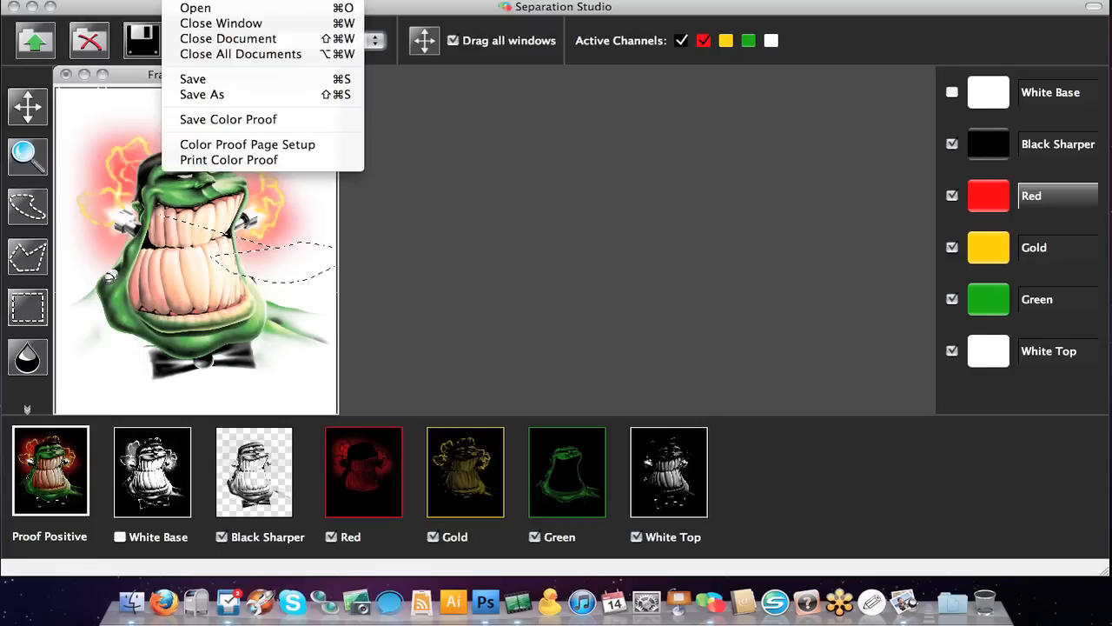
left_click(196, 97)
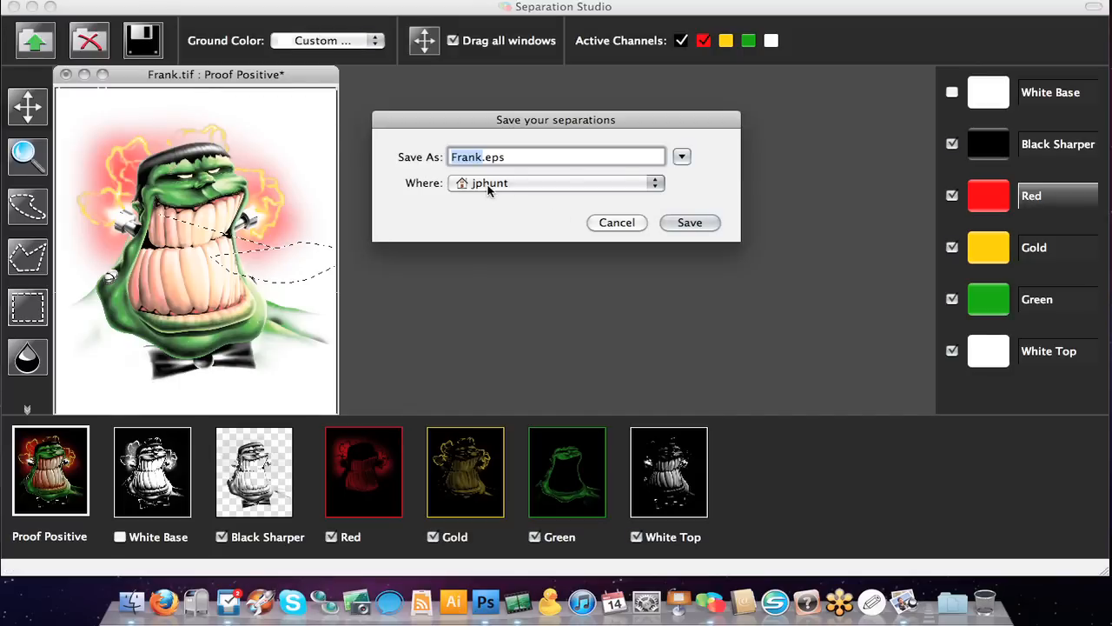
left_click(489, 184)
left_click(630, 222)
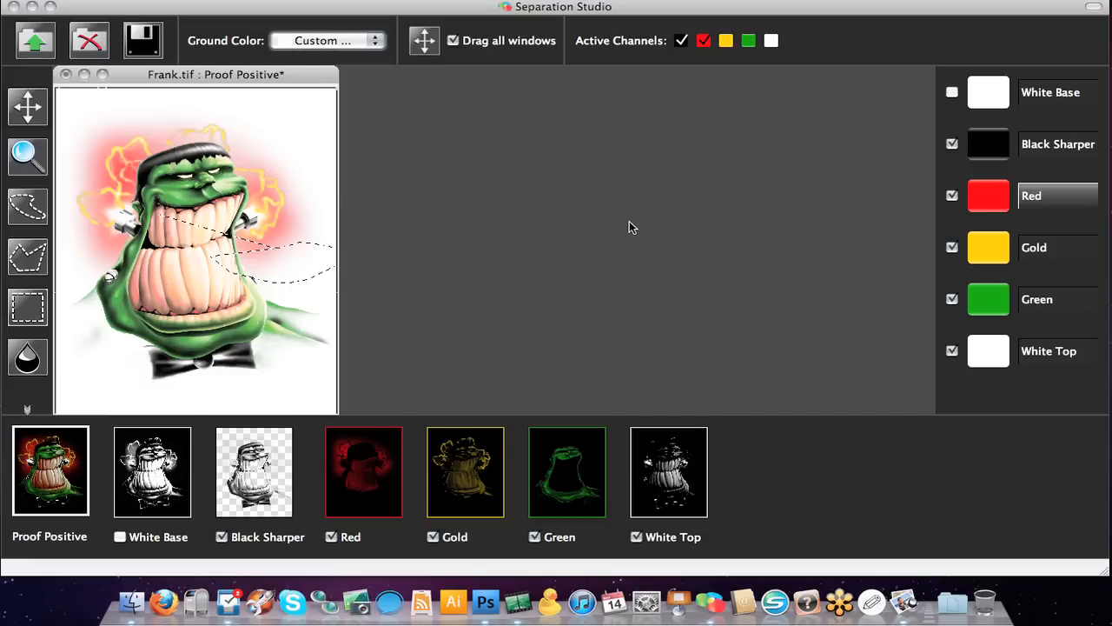